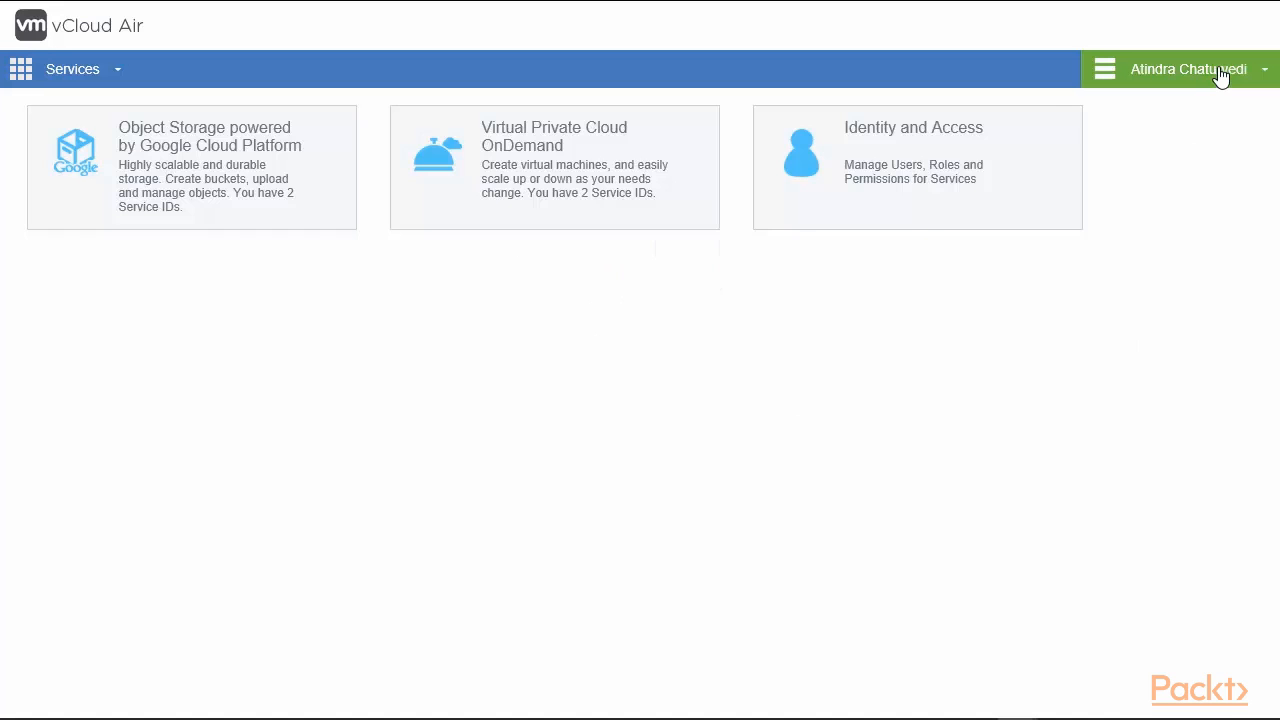
Open the vCloud Air Health Status page from the account menu.
click(1220, 74)
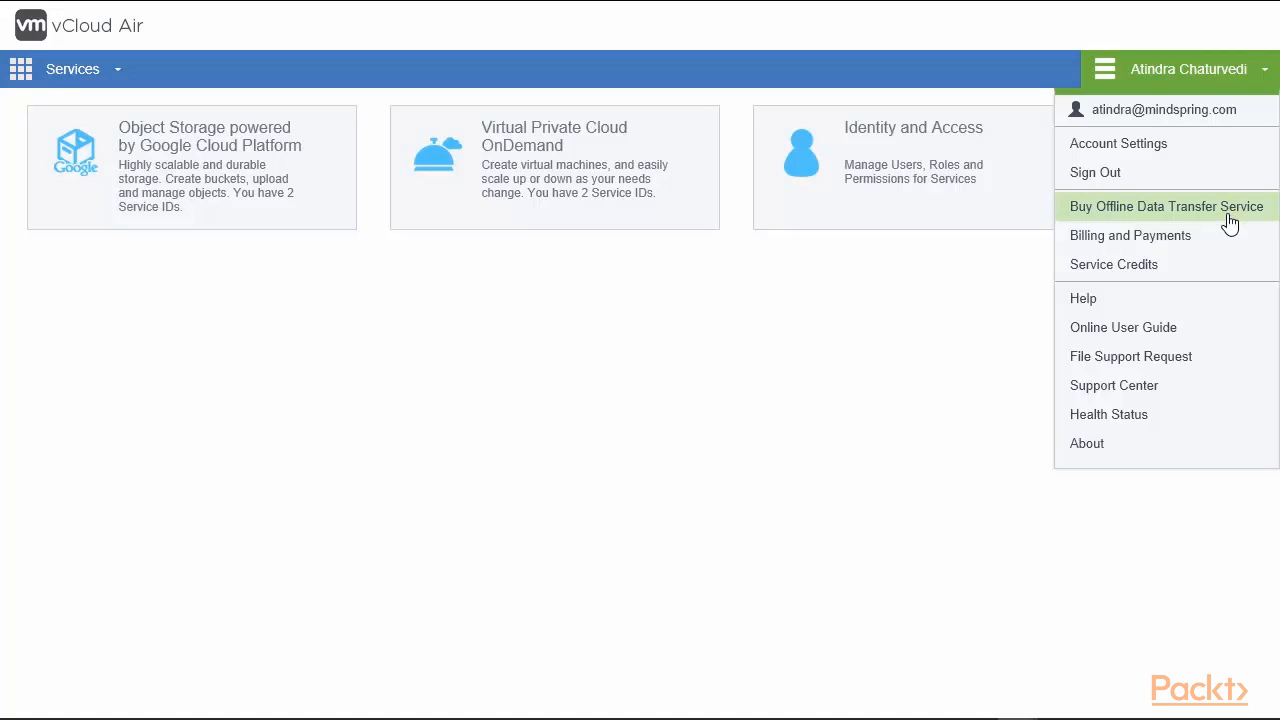
click(1124, 429)
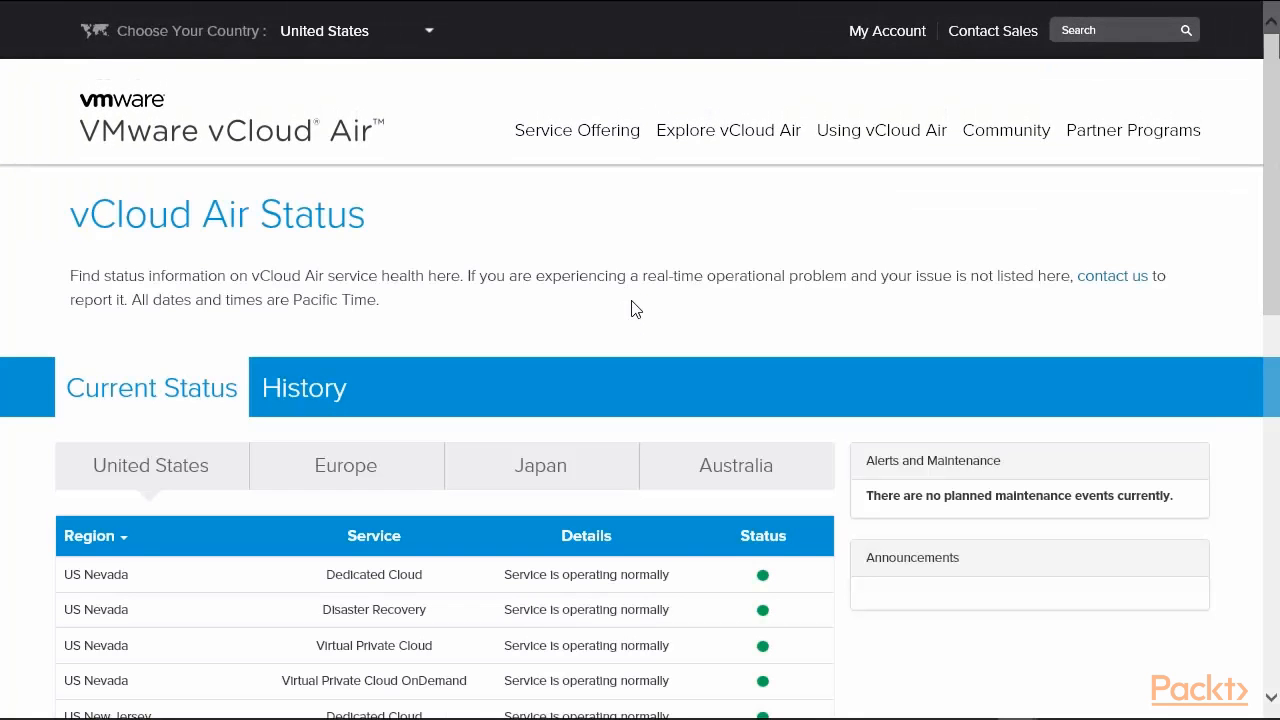
Review service status for the Europe, Japan and Australia regions, all operating normally.
scroll(632, 292, down, 3)
scroll(636, 290, down, 1)
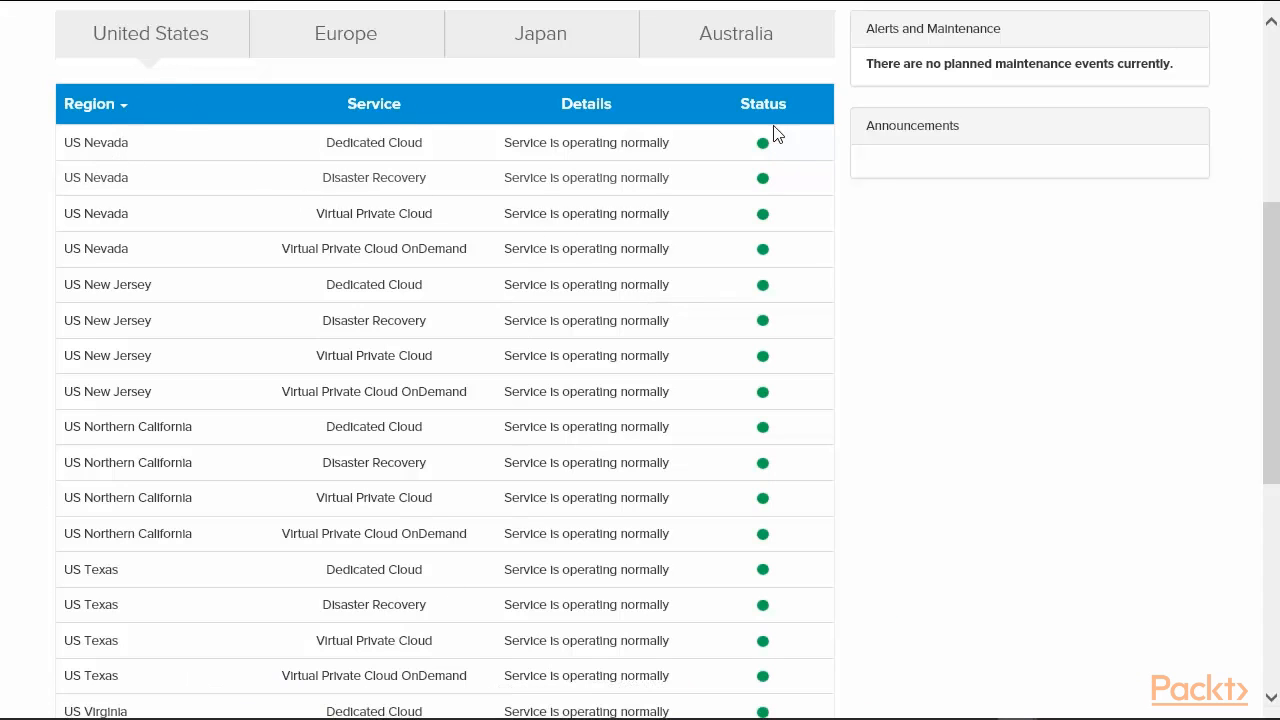
click(349, 38)
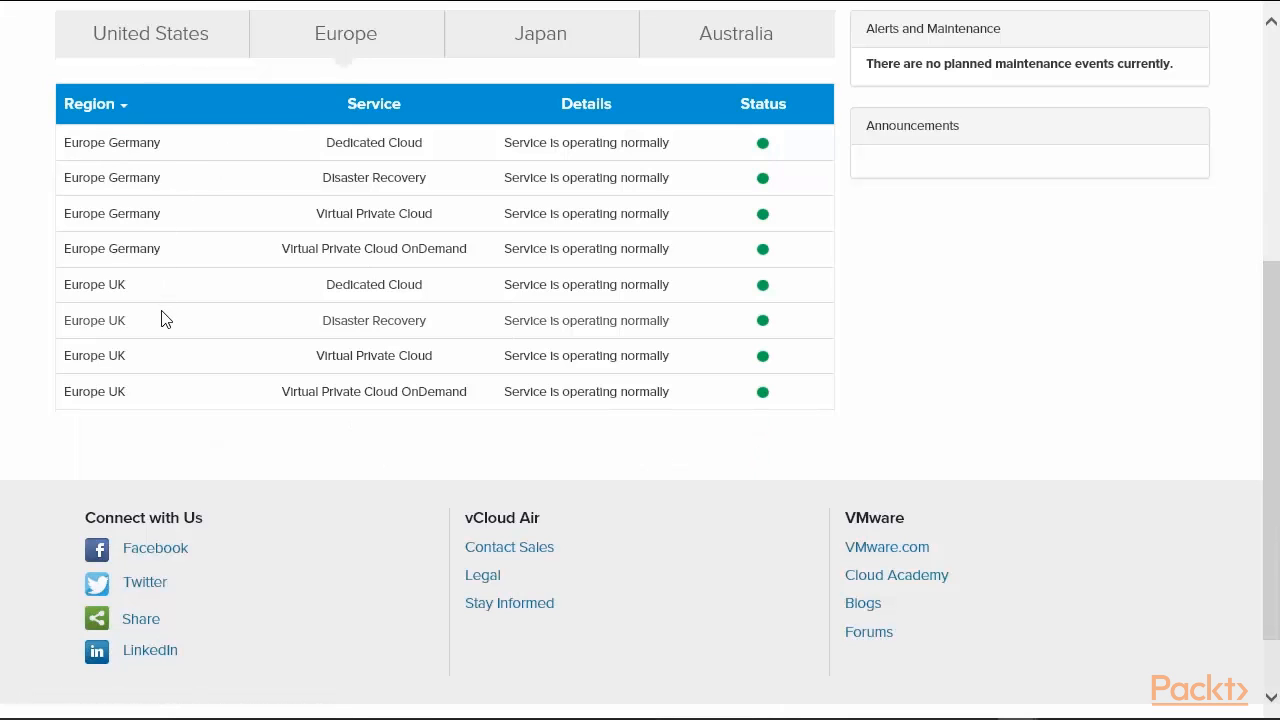
click(514, 42)
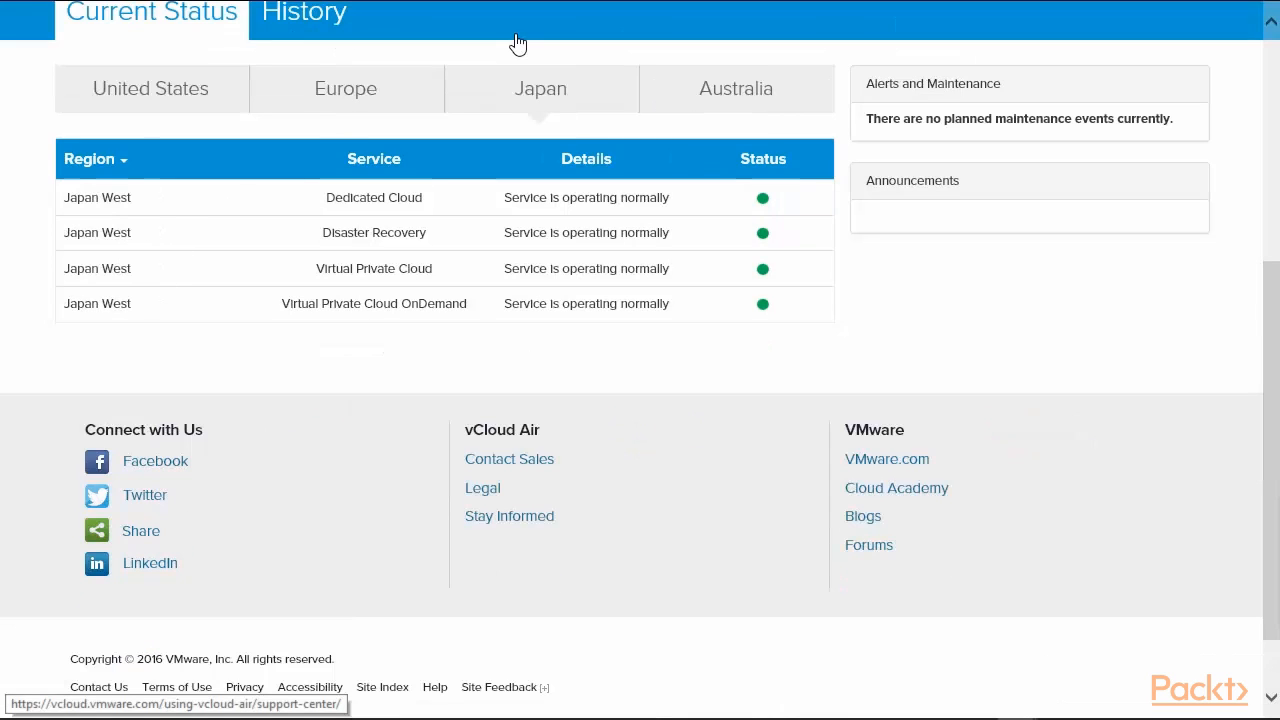
click(731, 97)
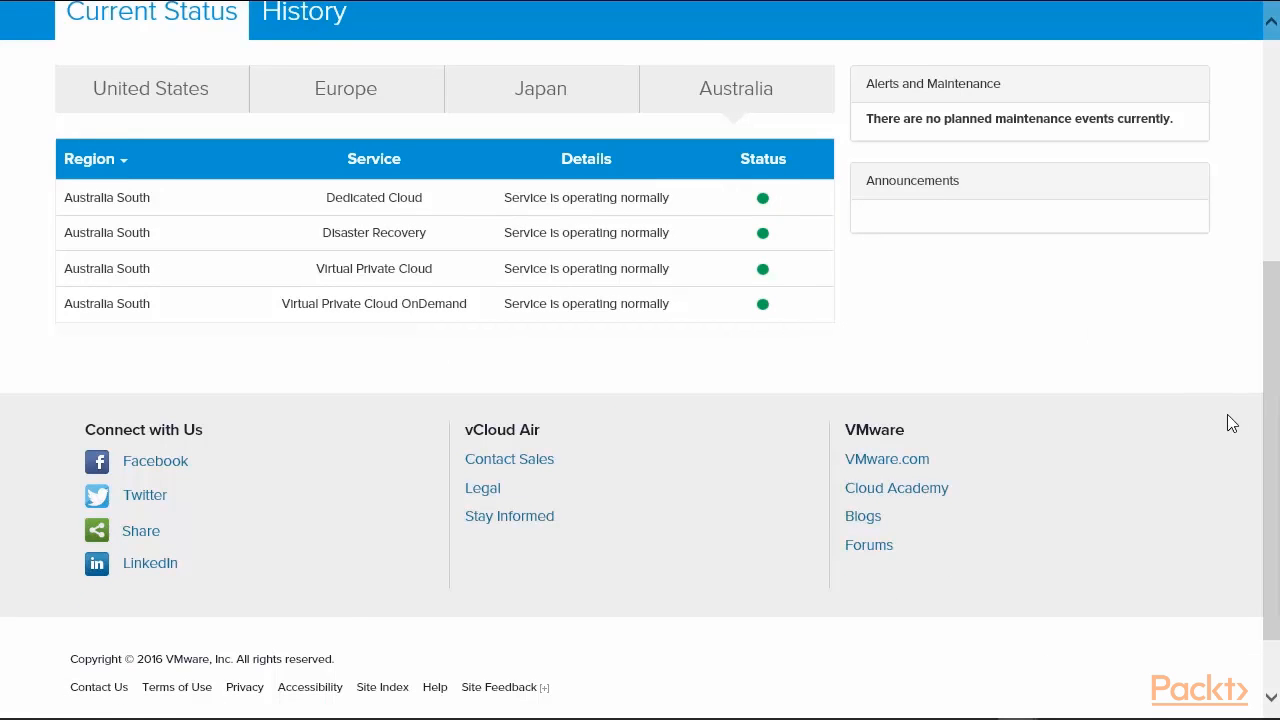
scroll(1227, 414, up, 4)
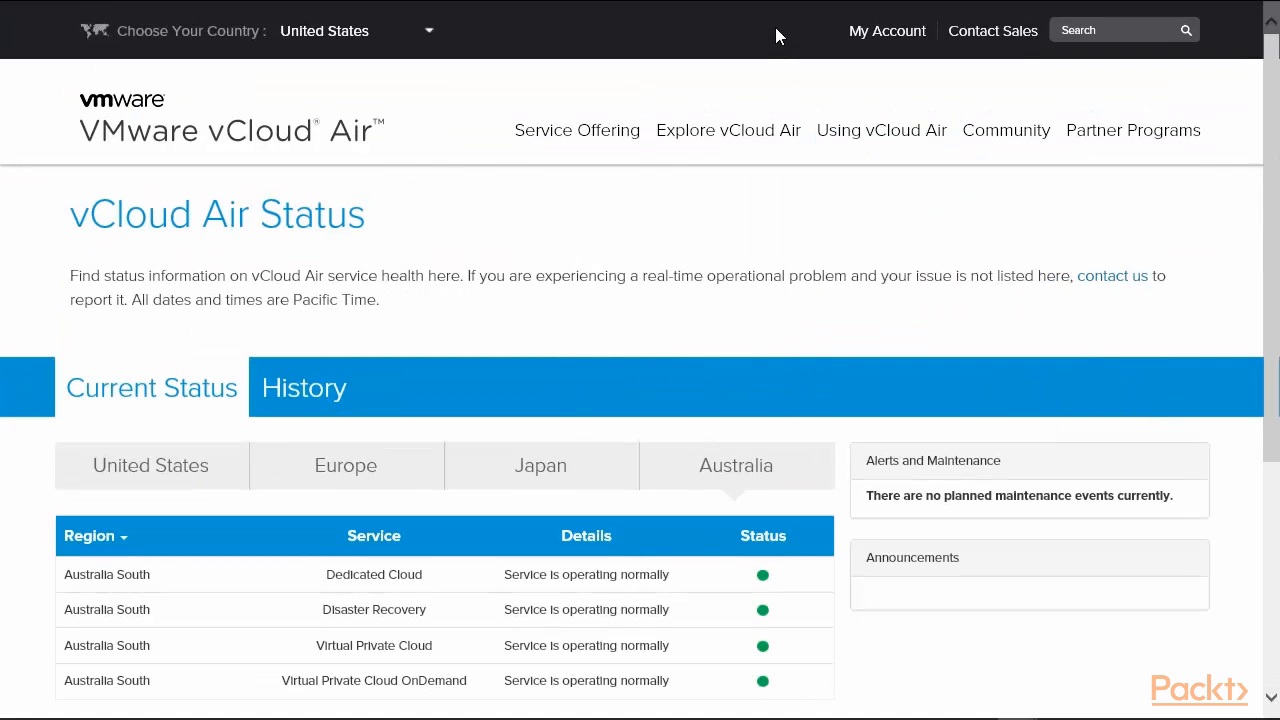
mouse_move(772, 3)
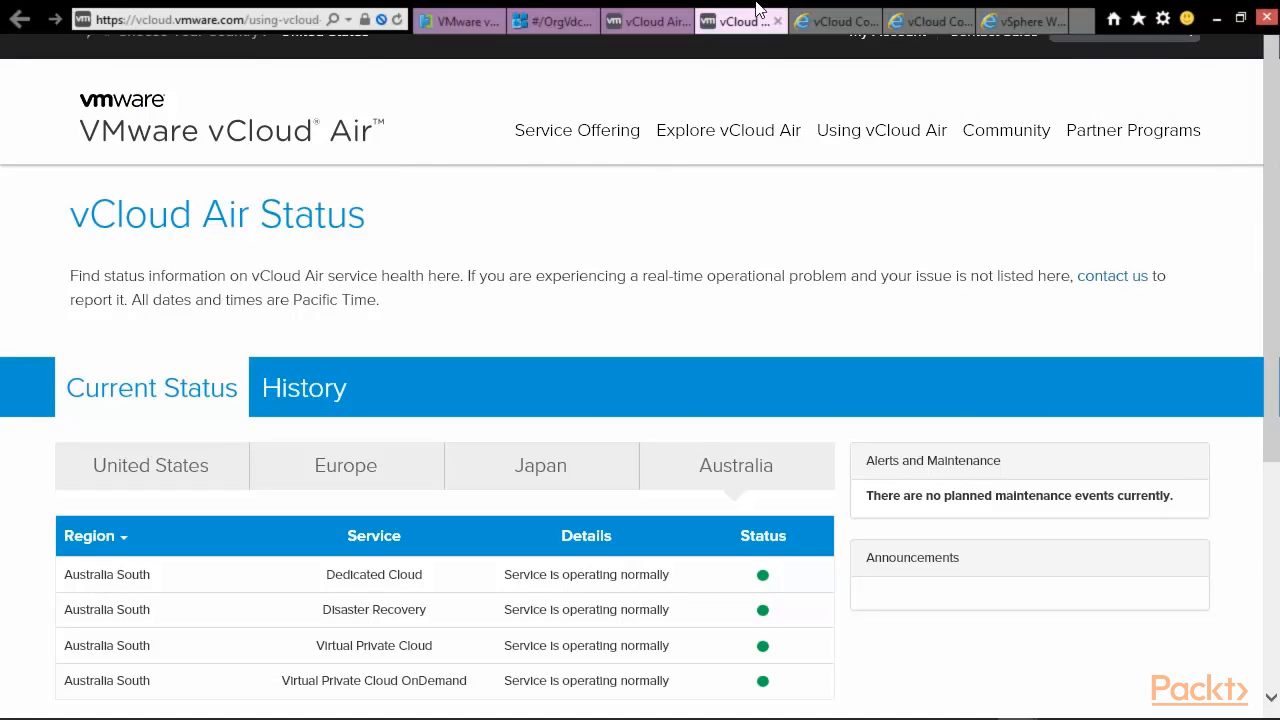
Return to the services dashboard and open the second Virtual Private Cloud OnDemand service.
click(450, 22)
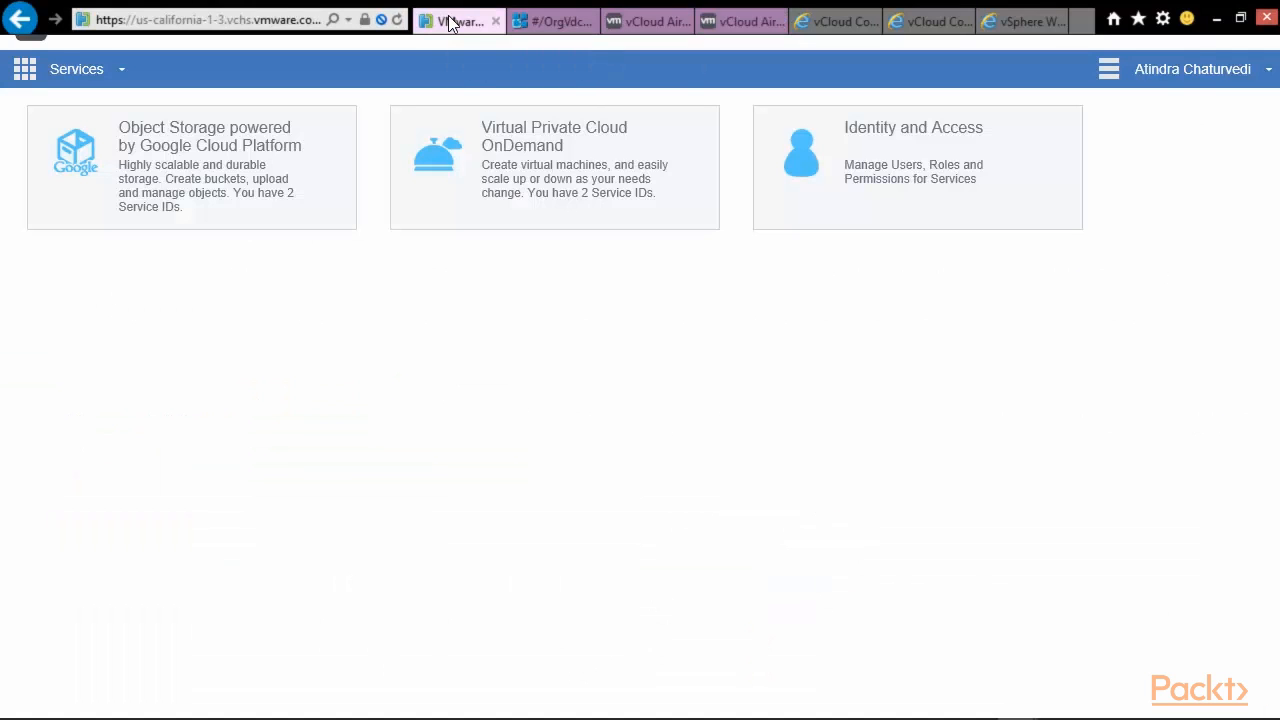
mouse_move(600, 190)
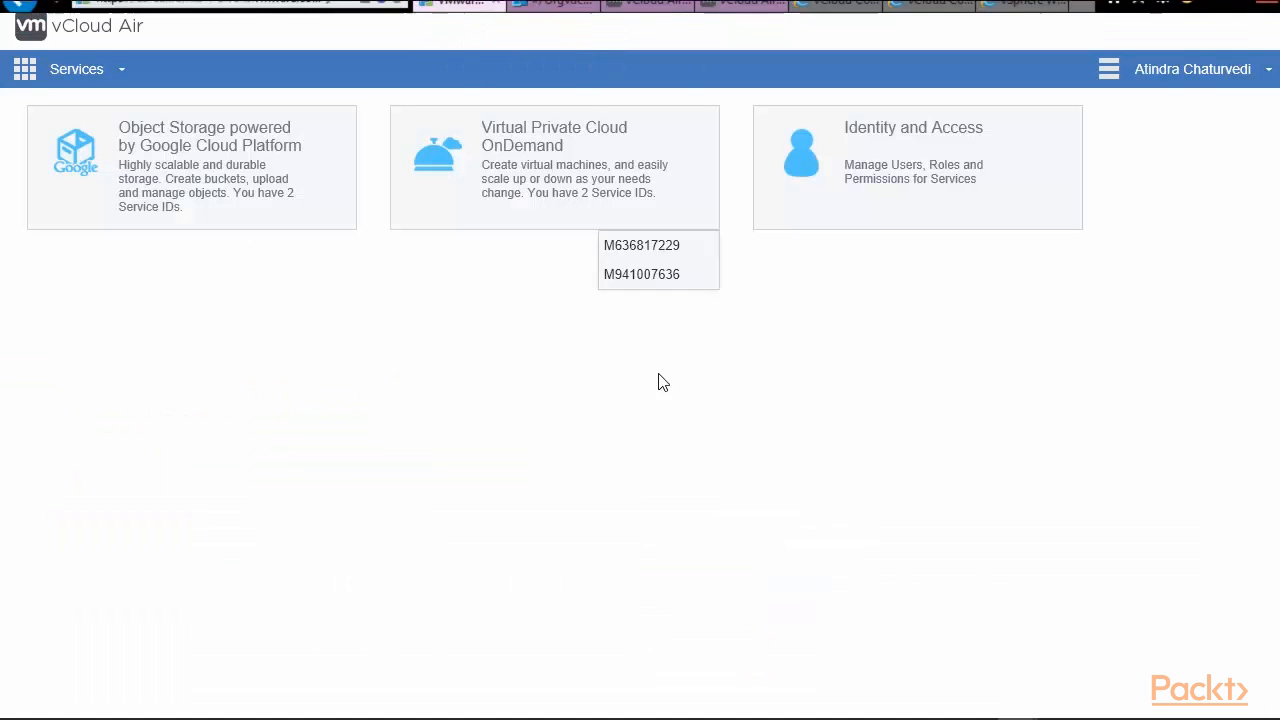
click(664, 285)
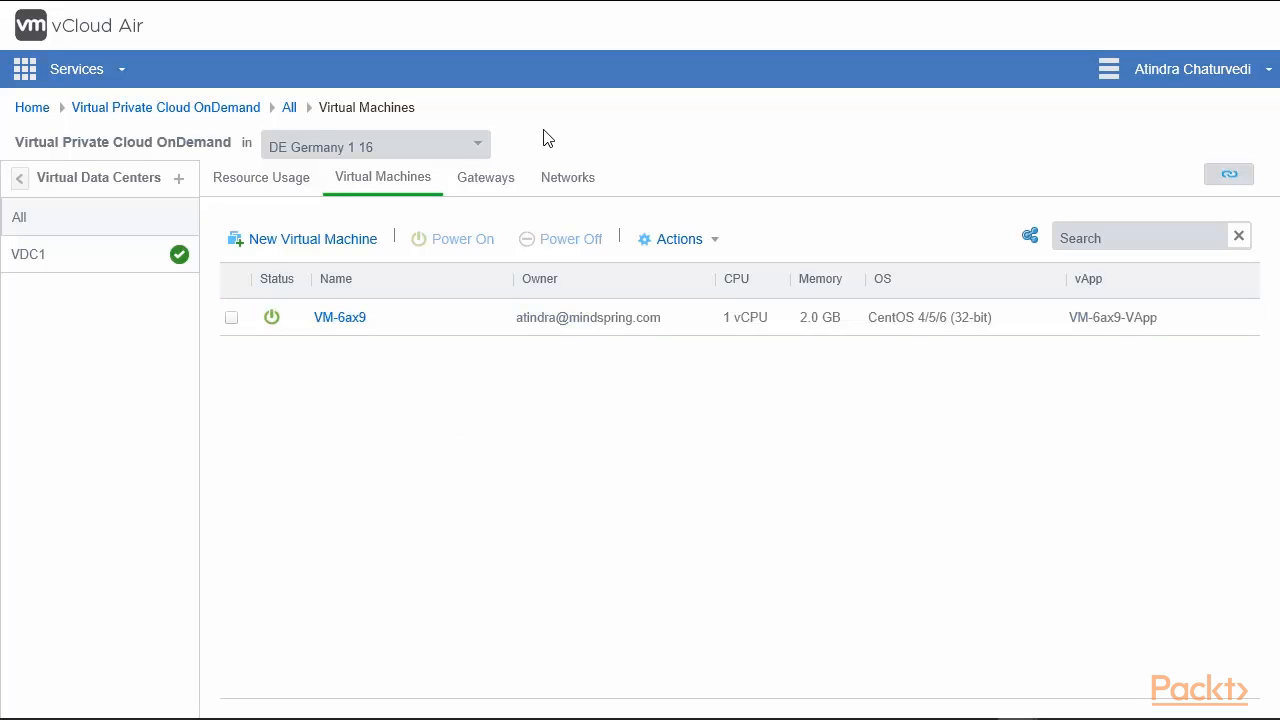
Filter the virtual machine list to VDC1, keeping the DE Germany 1 16 region.
click(59, 252)
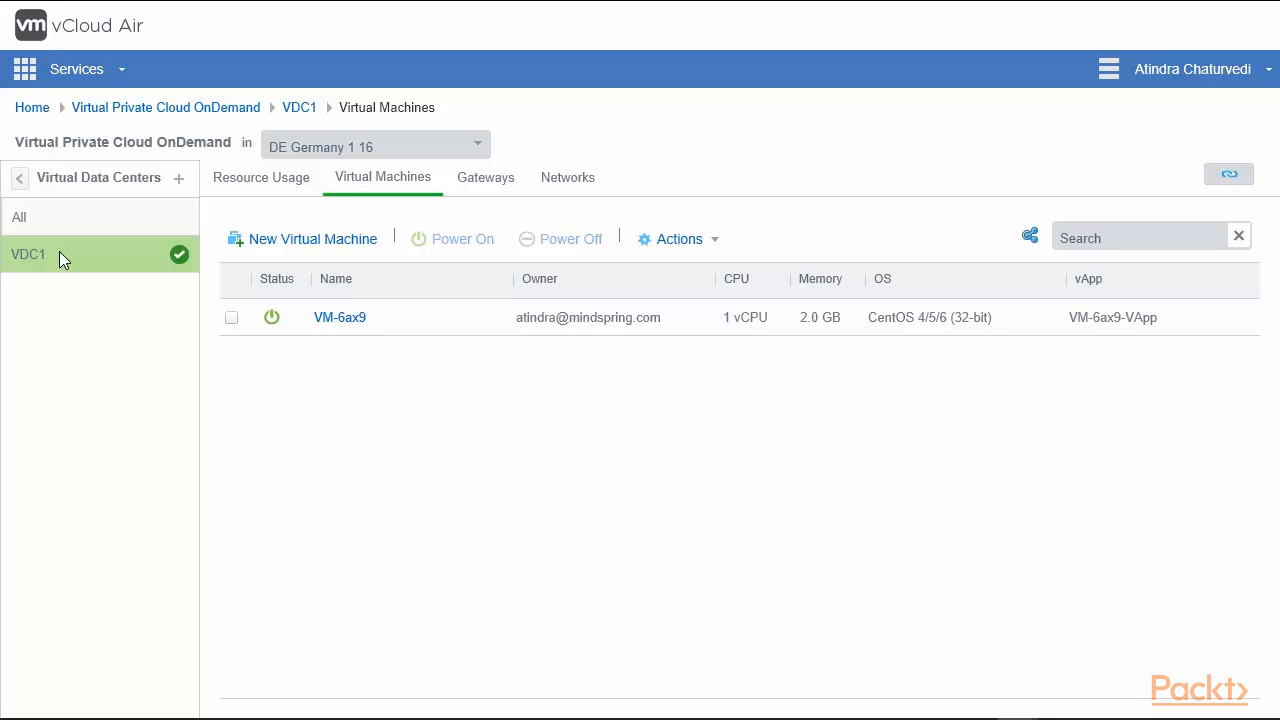
click(479, 150)
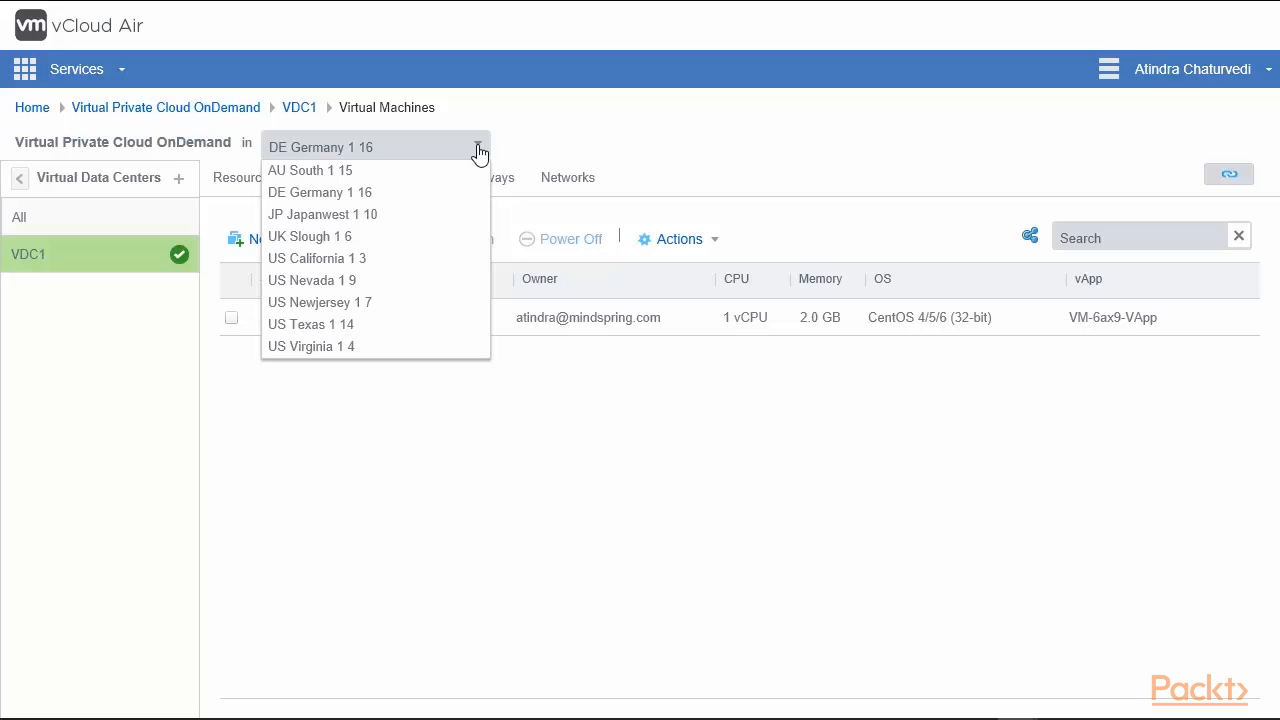
click(565, 466)
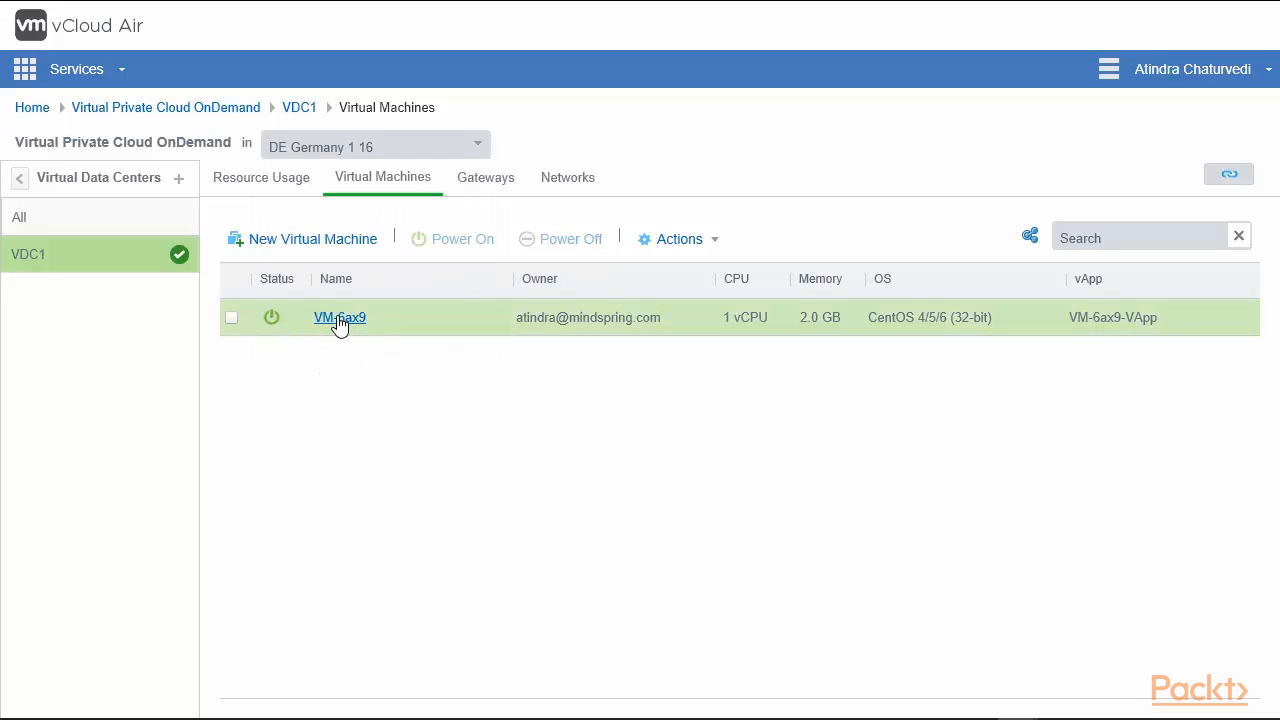
Select VM-6ax9 and look through its Actions menu without choosing anything.
click(234, 318)
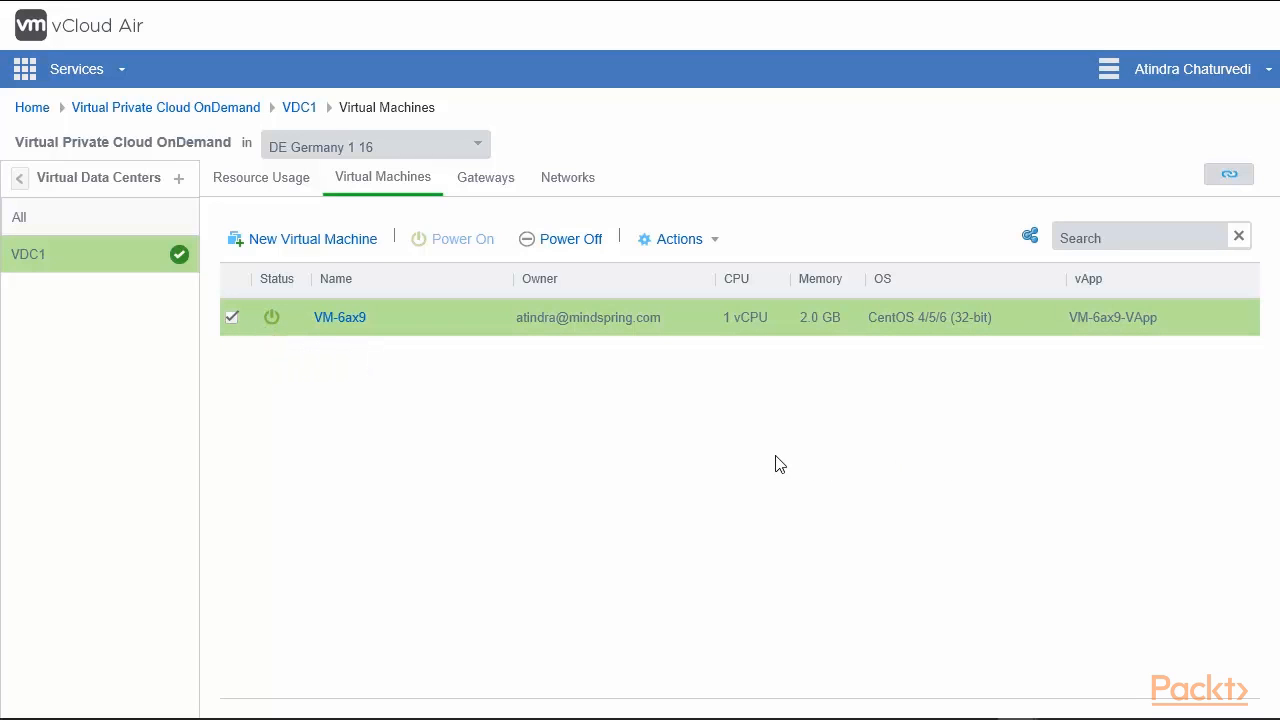
click(684, 245)
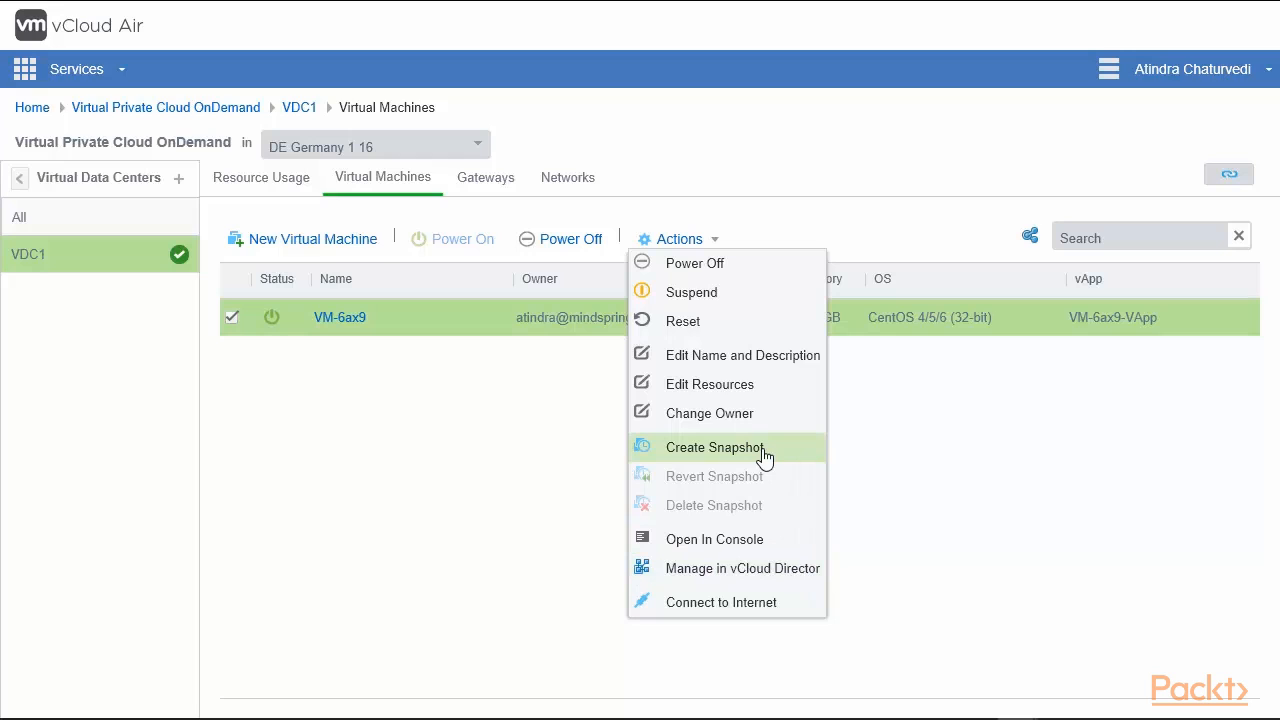
click(904, 456)
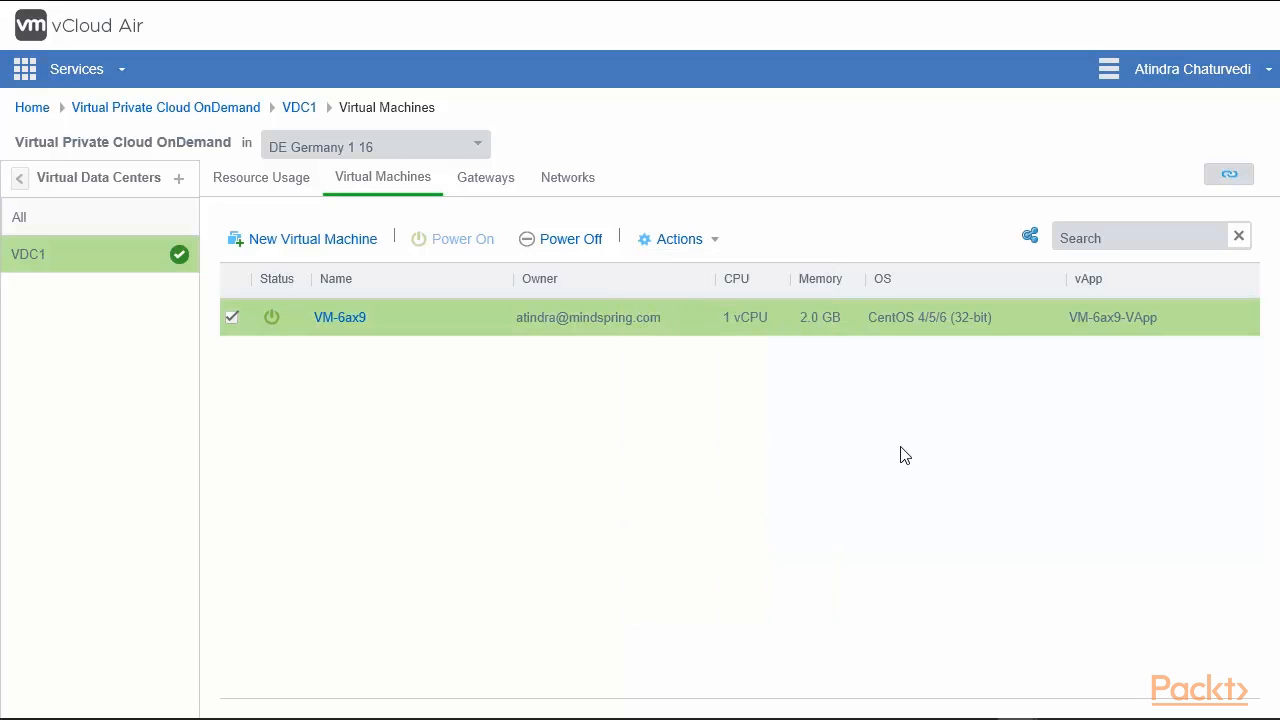
Look up the vCloud Director API endpoint and organization name, then start a new virtual data center.
click(1229, 178)
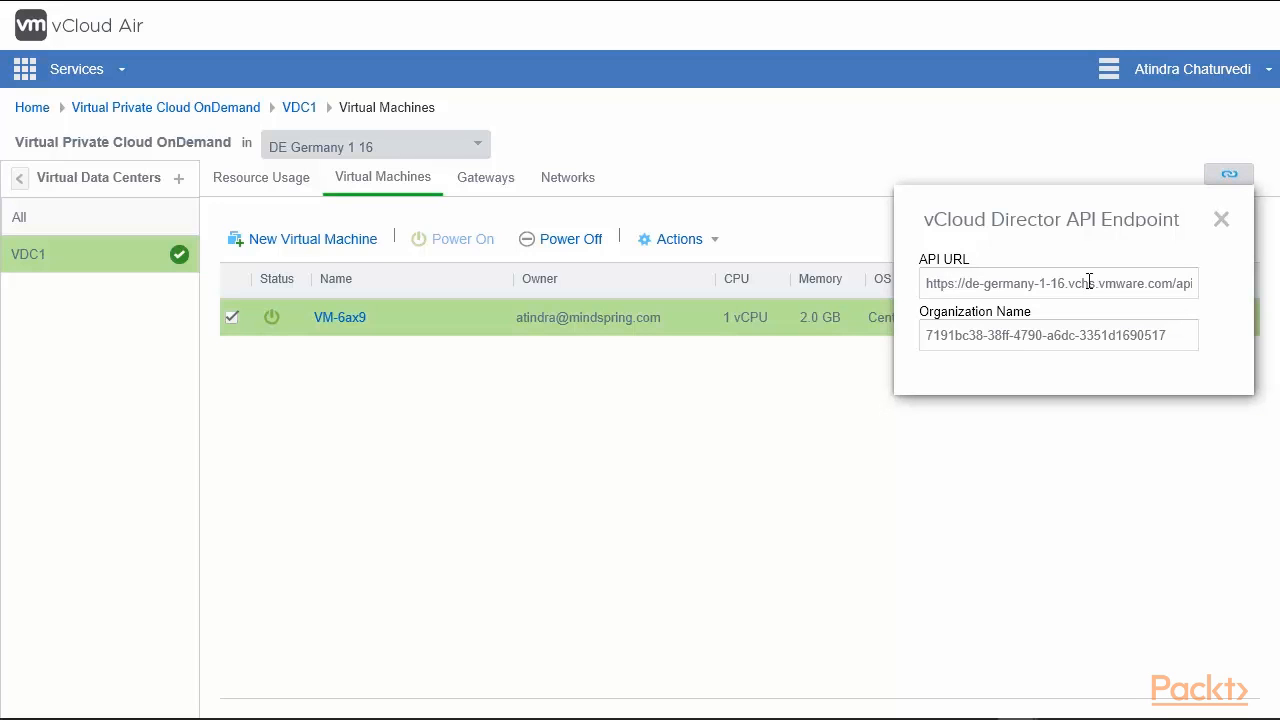
triple_click(929, 334)
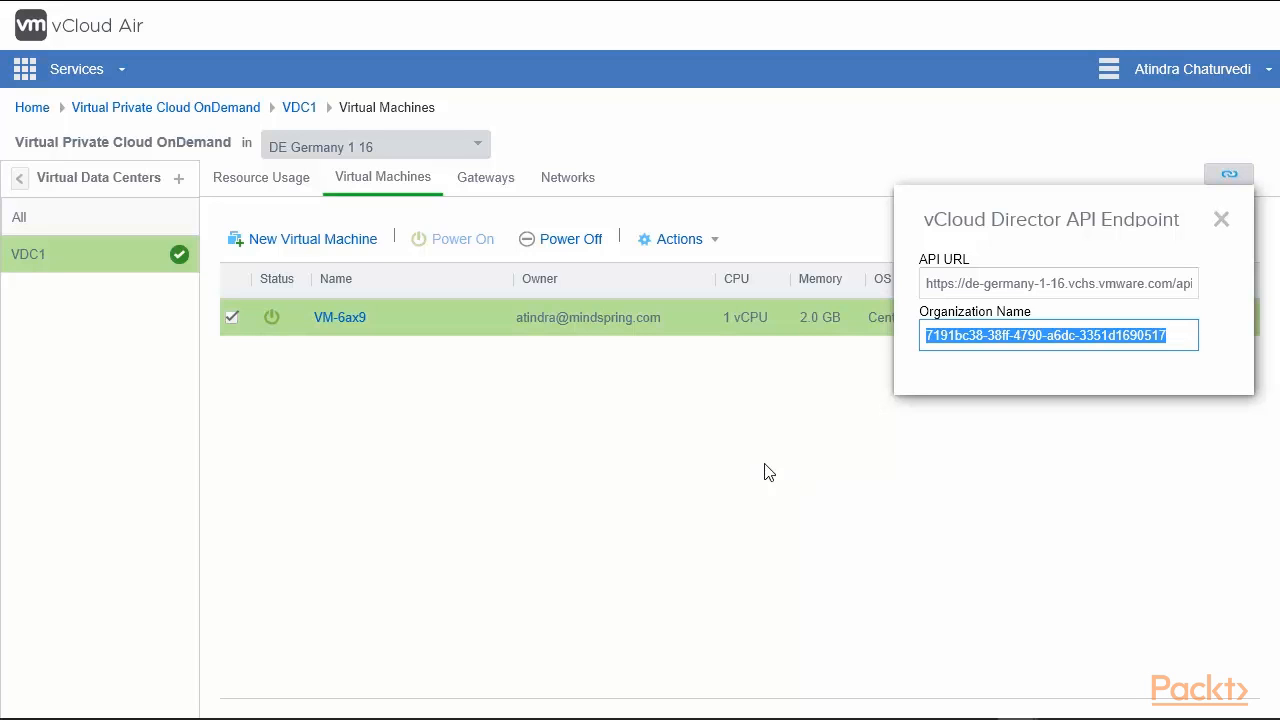
click(843, 497)
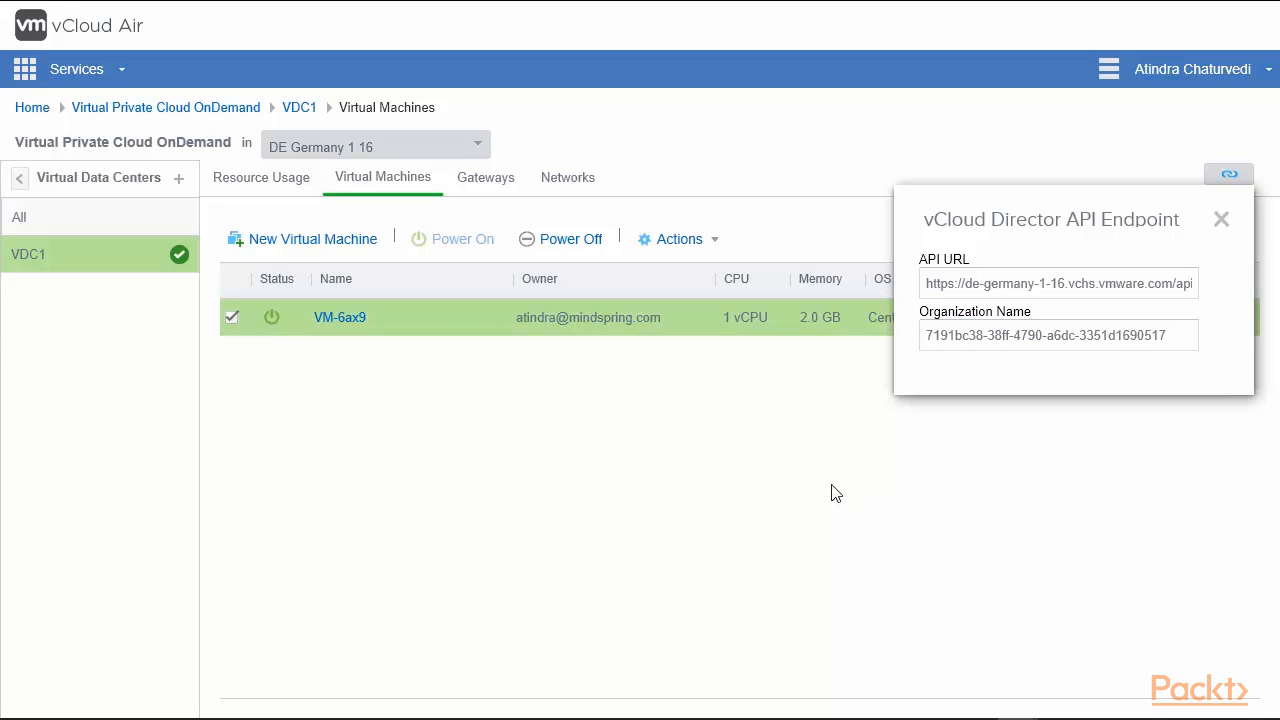
click(1223, 226)
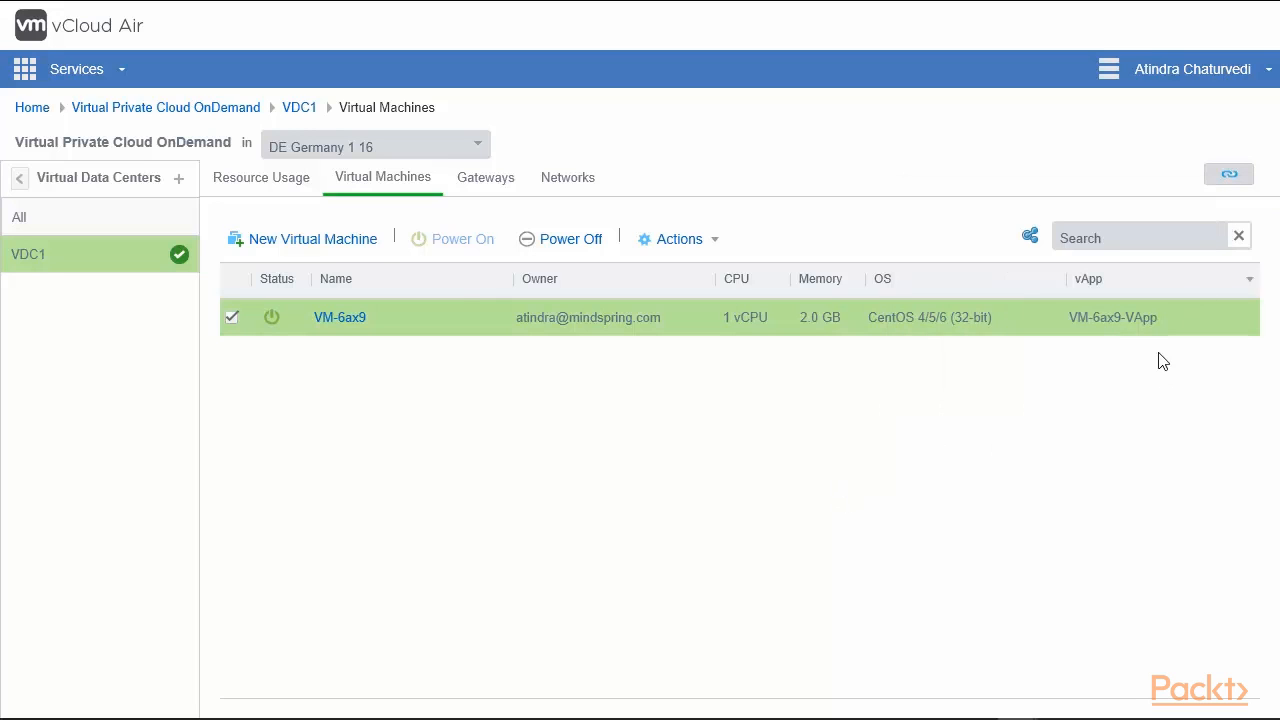
click(180, 184)
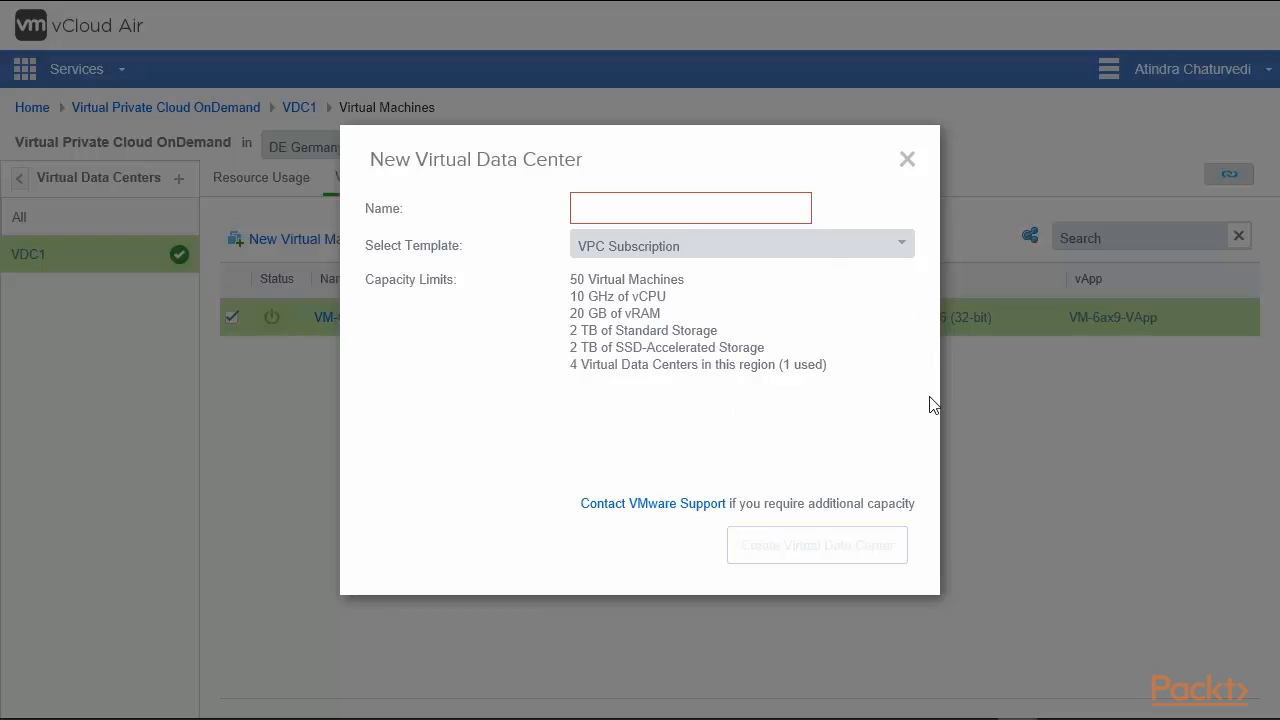
click(900, 249)
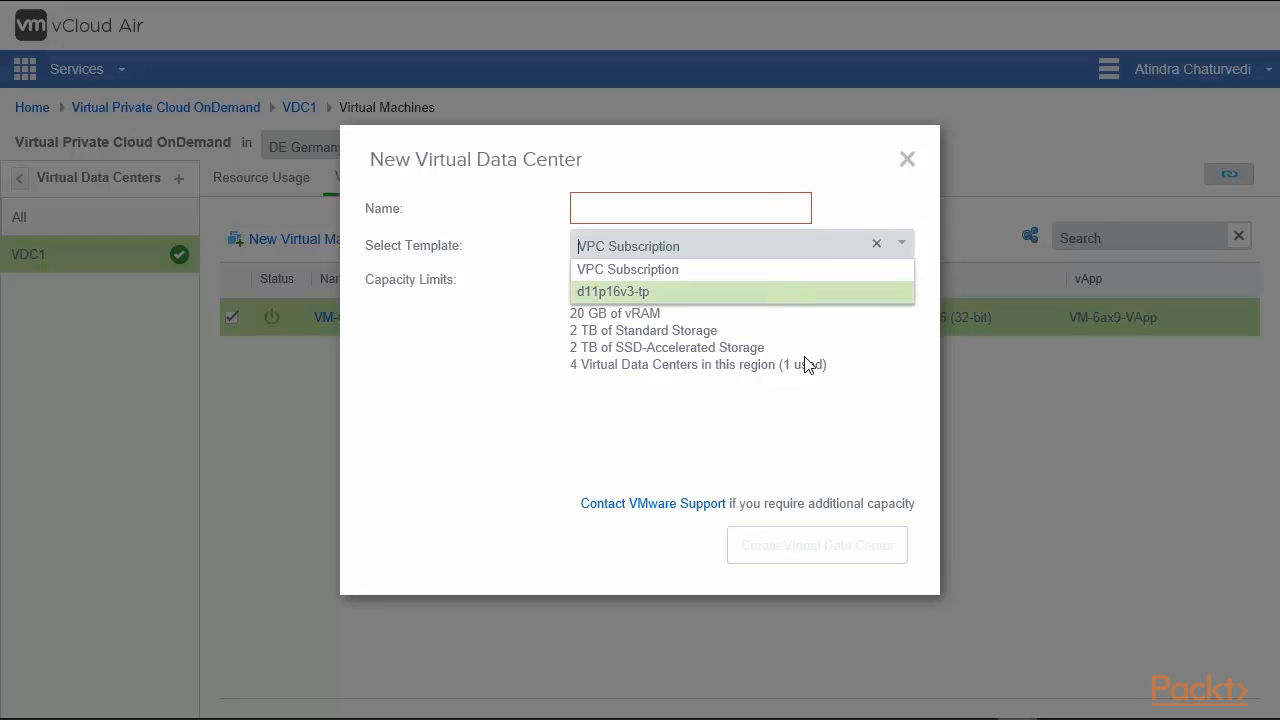
click(876, 244)
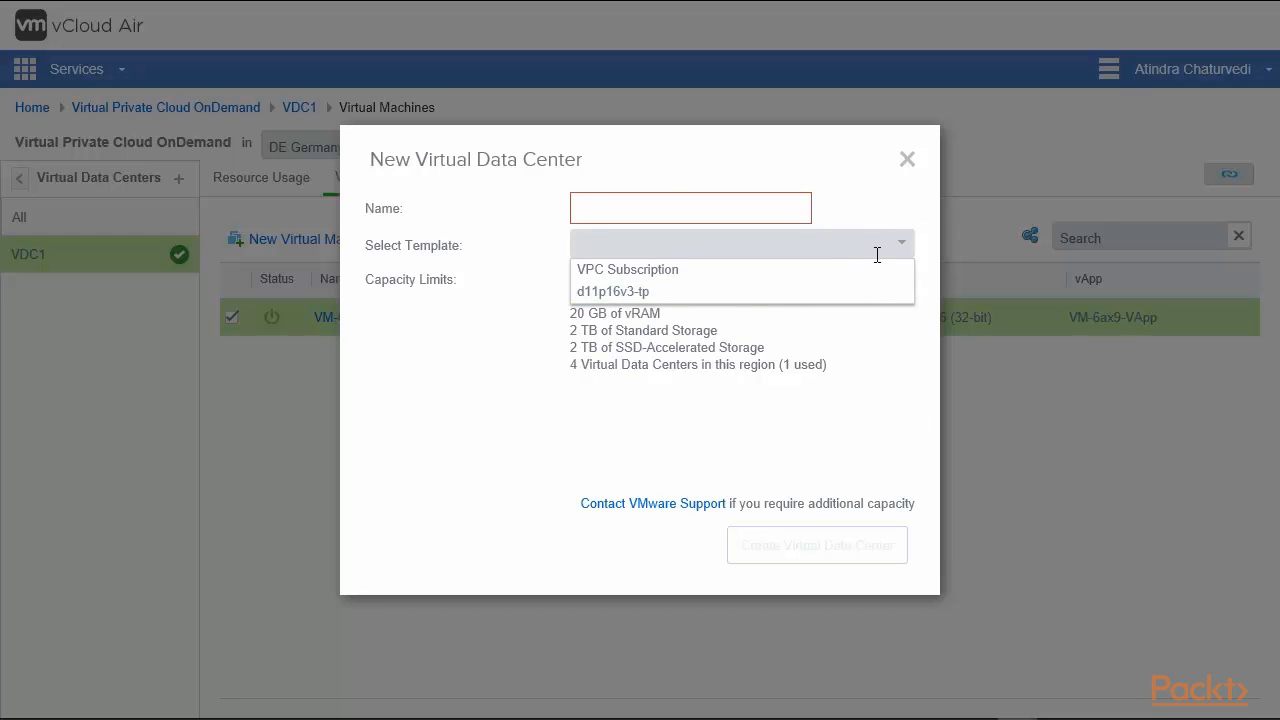
click(727, 284)
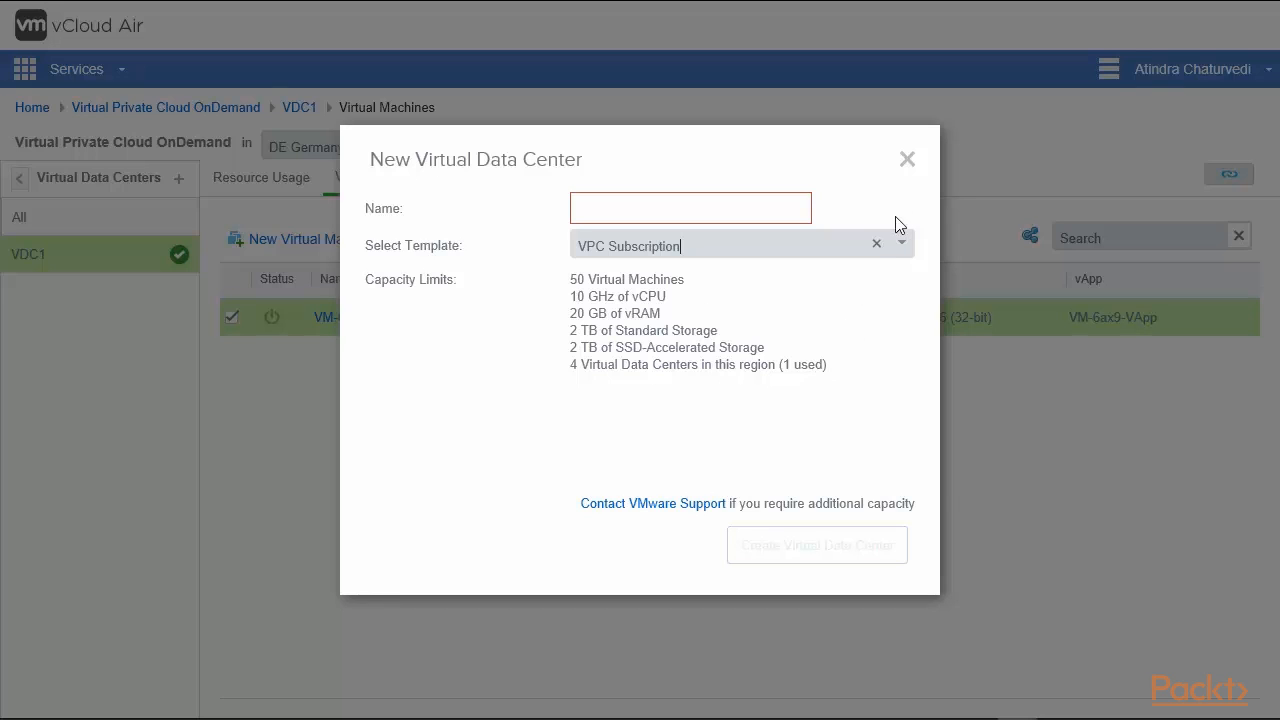
click(906, 162)
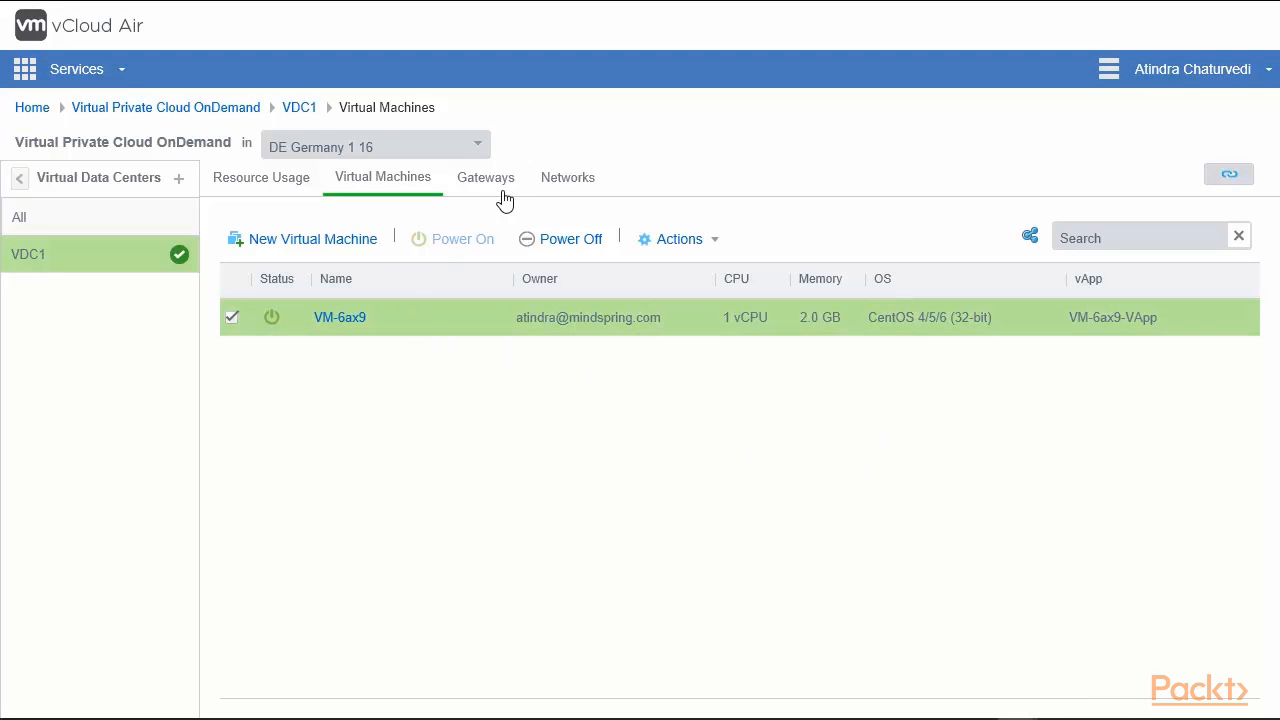
Browse VDC1's resource usage and virtual machines, then show its gateways.
click(265, 186)
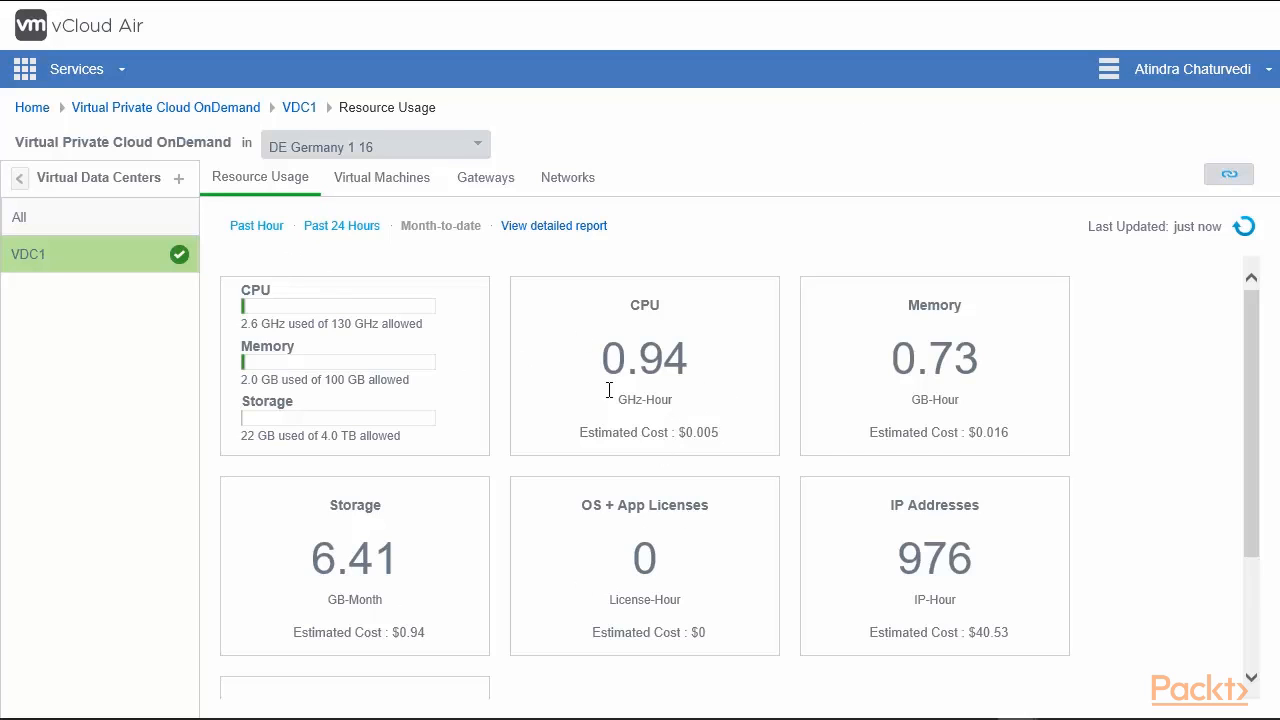
click(393, 190)
click(490, 186)
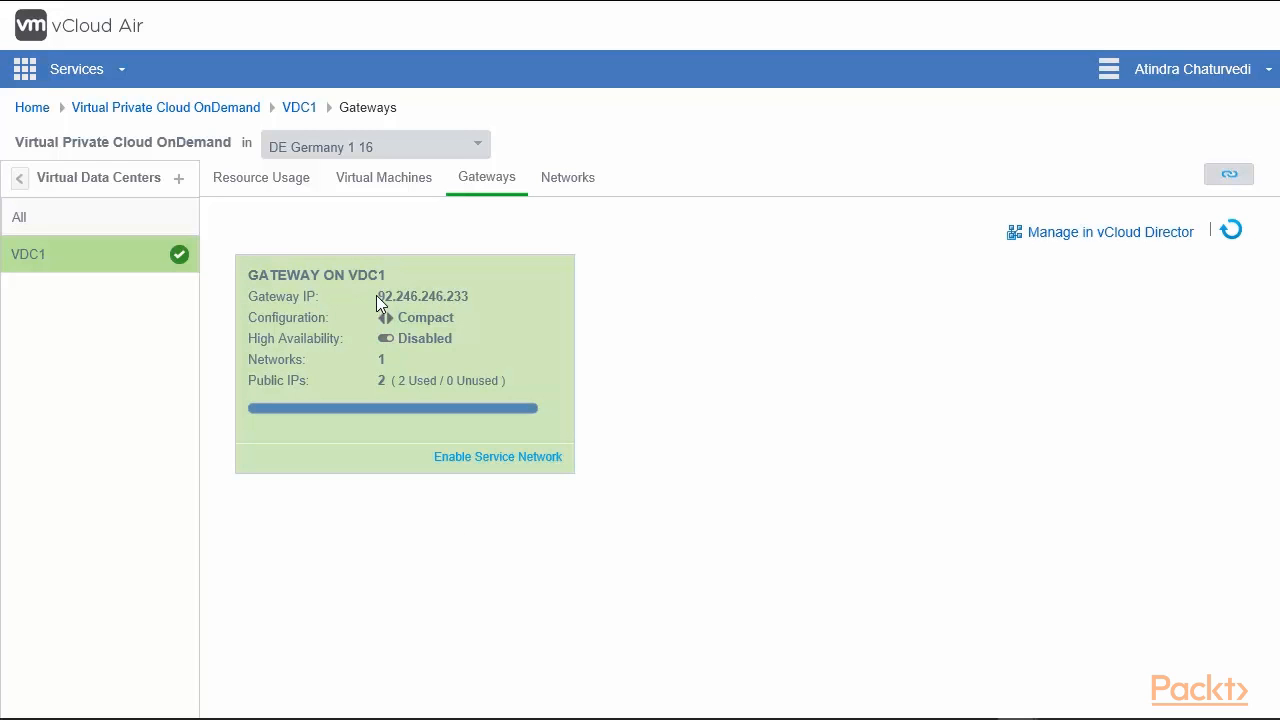
Note the gateway's IP address, view its NAT rules, and return to the Gateways overview.
drag(377, 296, 468, 296)
click(489, 298)
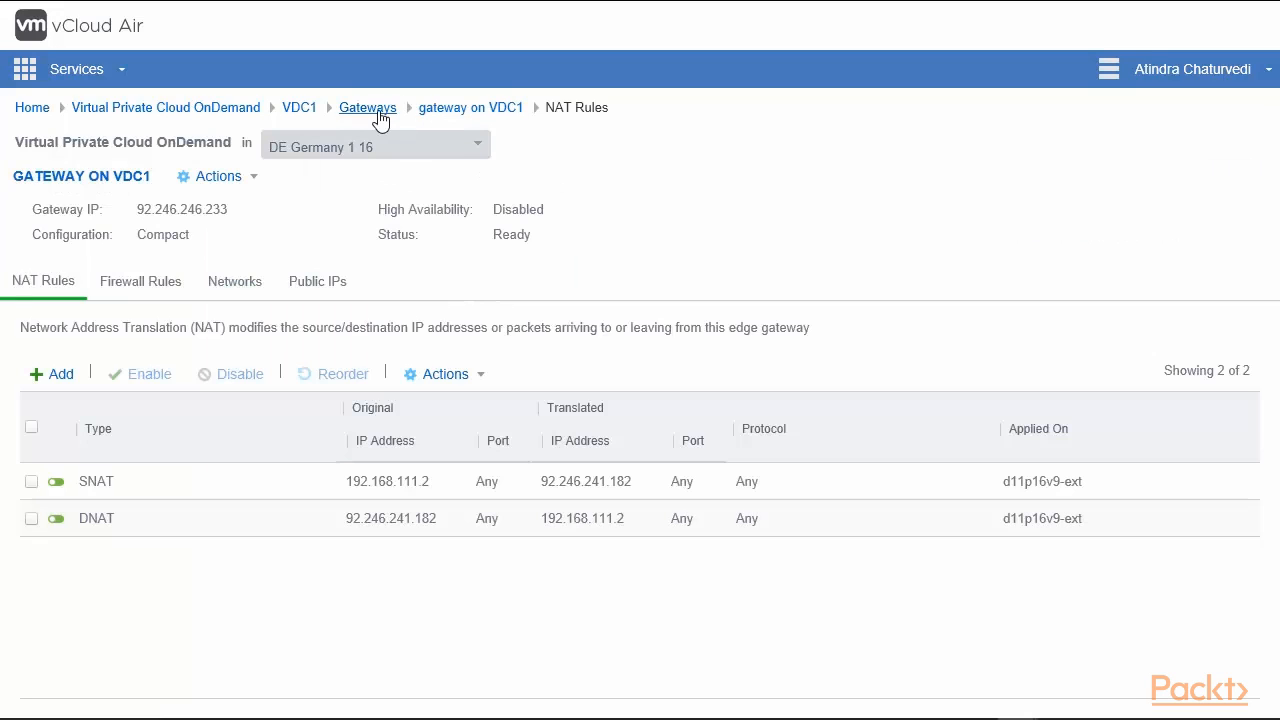
click(368, 108)
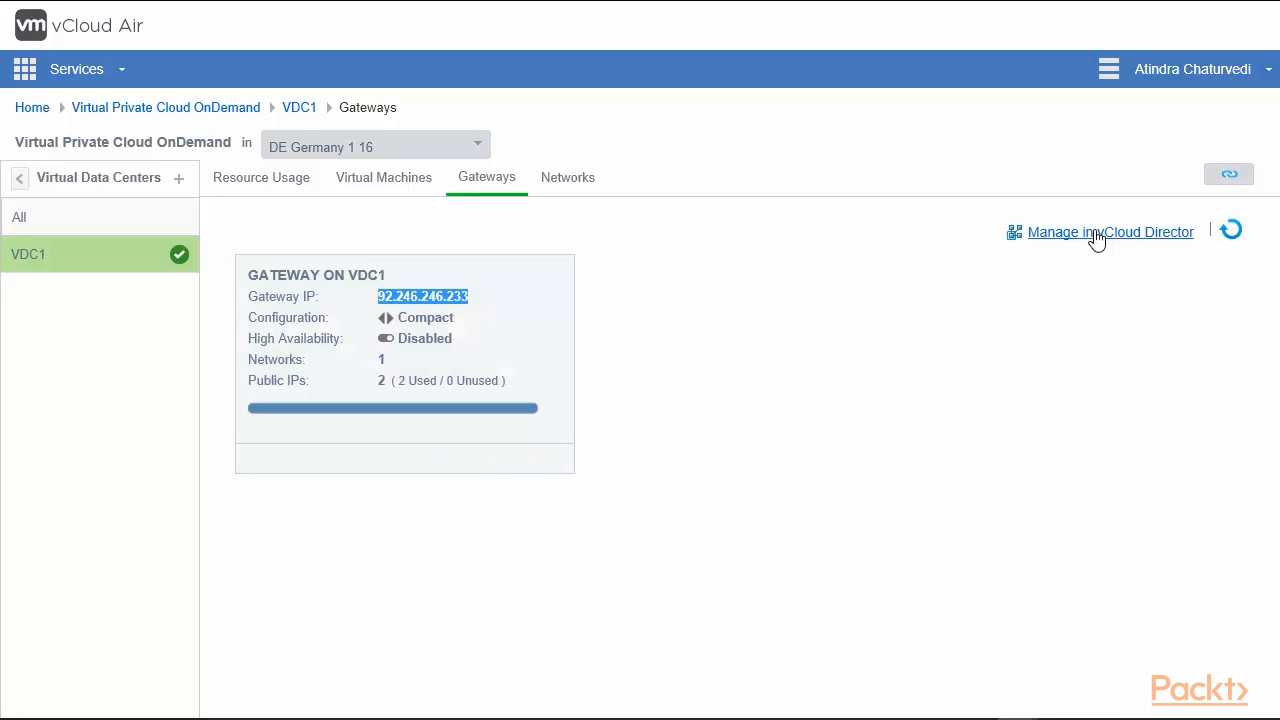
Review VDC1's networks, then open the gateway in vCloud Director's Edge Gateways list.
click(568, 180)
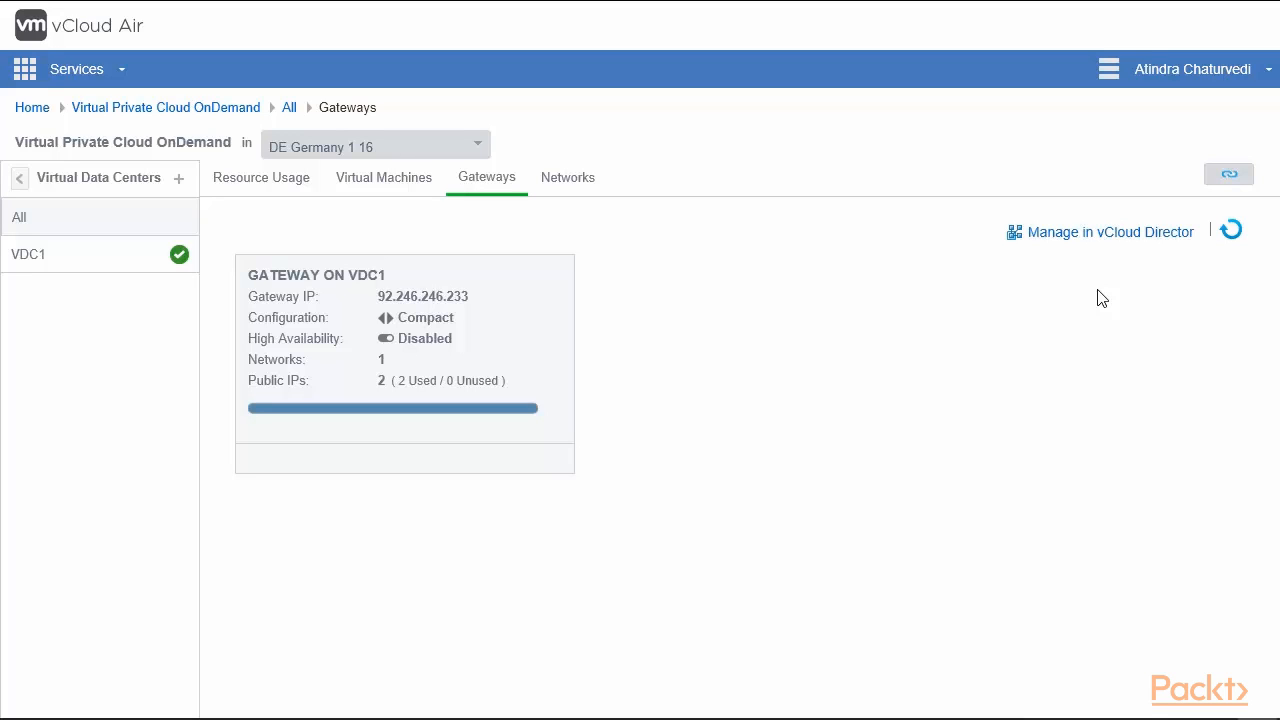
click(1109, 238)
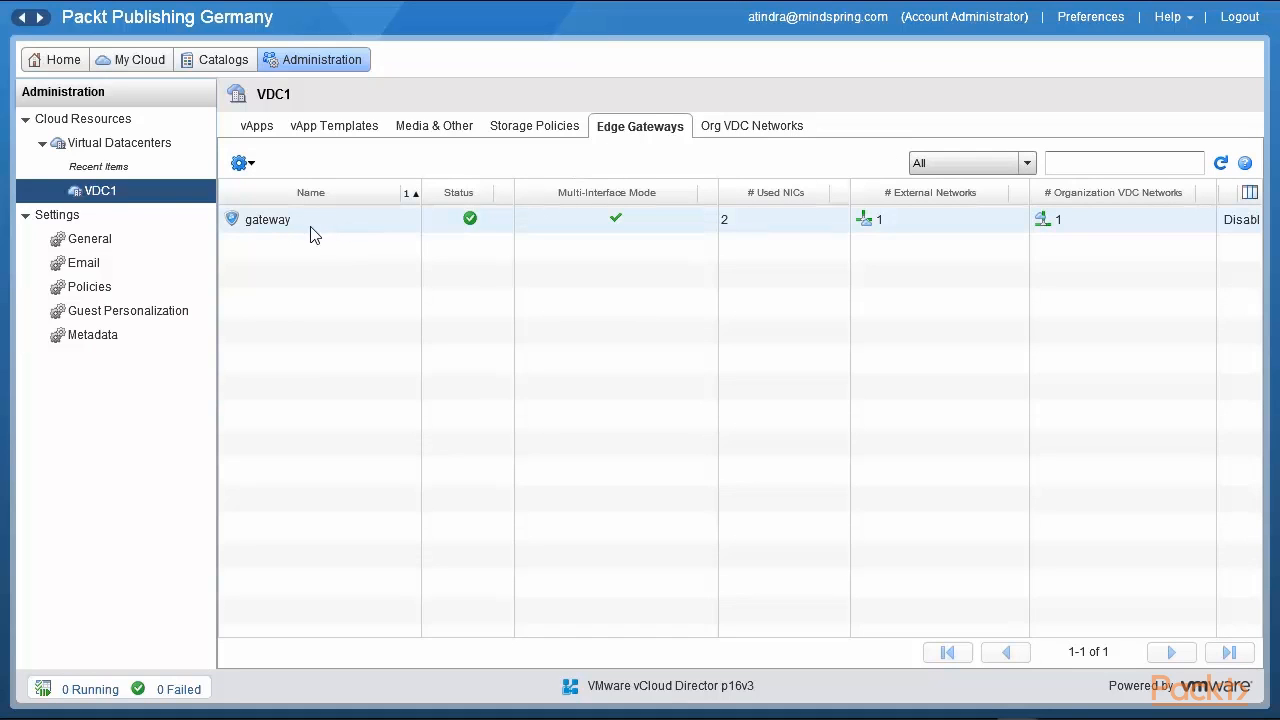
click(309, 222)
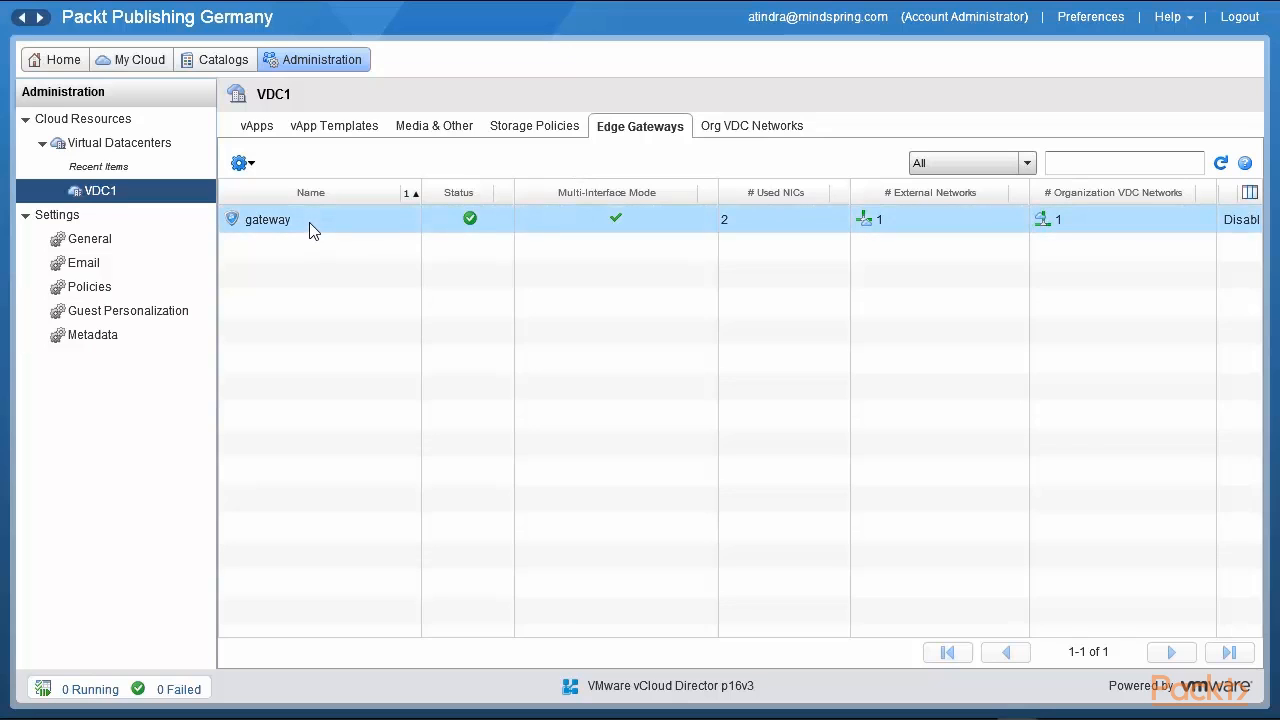
right_click(309, 222)
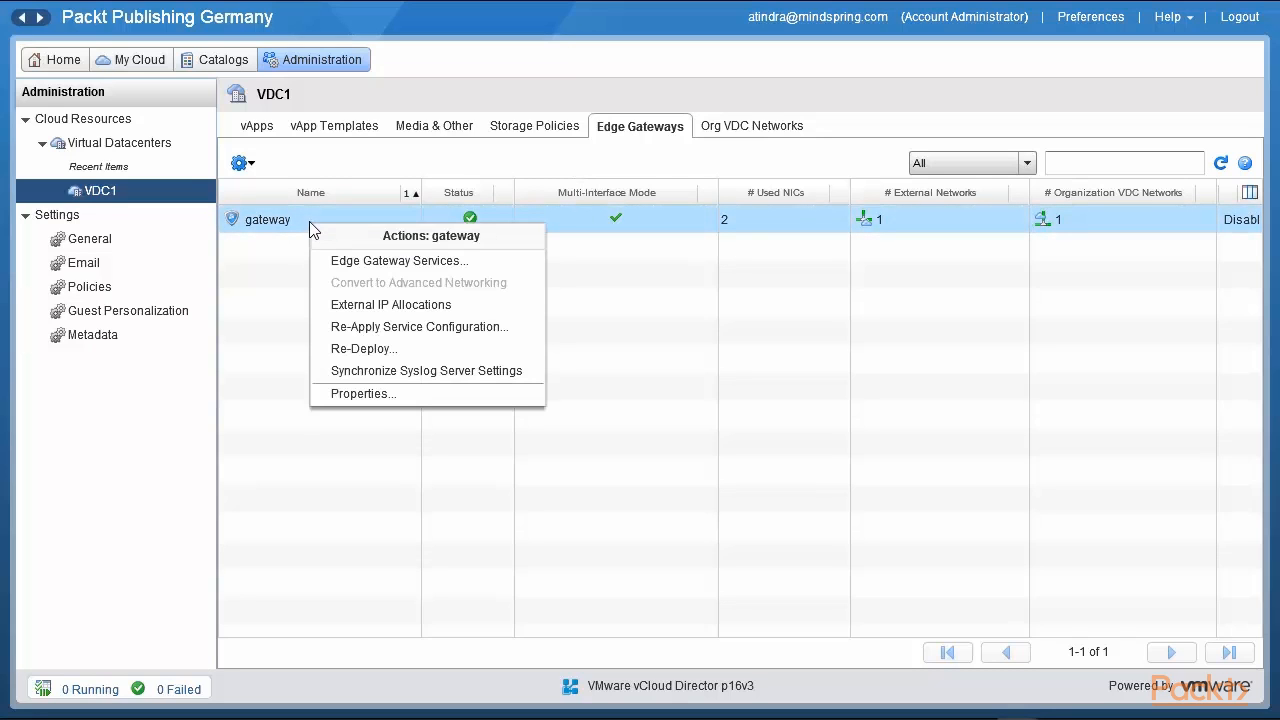
click(430, 262)
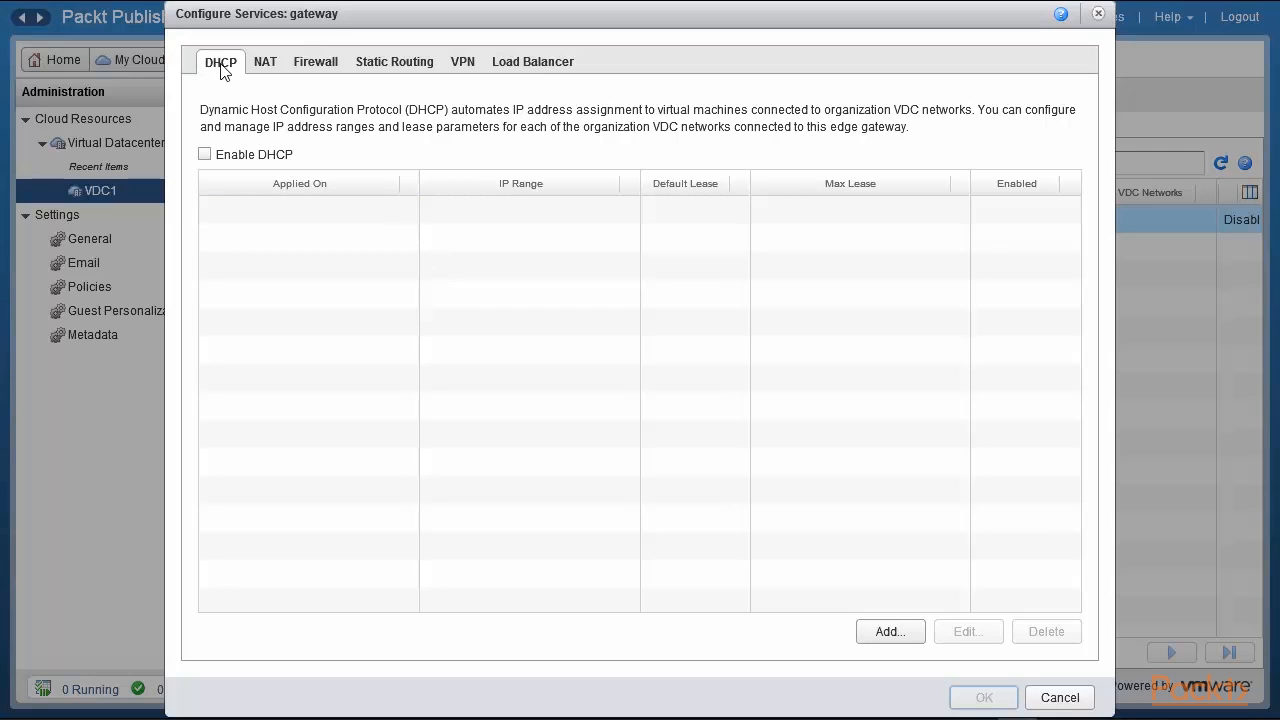
click(269, 66)
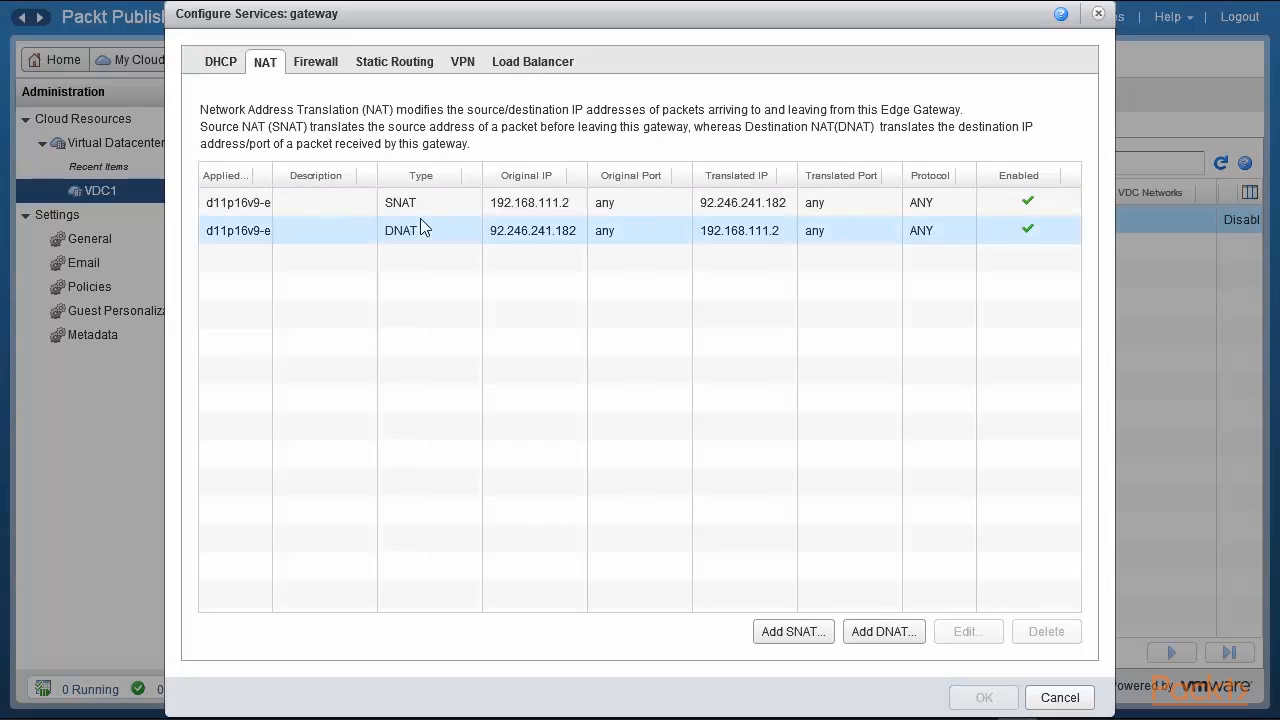
click(322, 68)
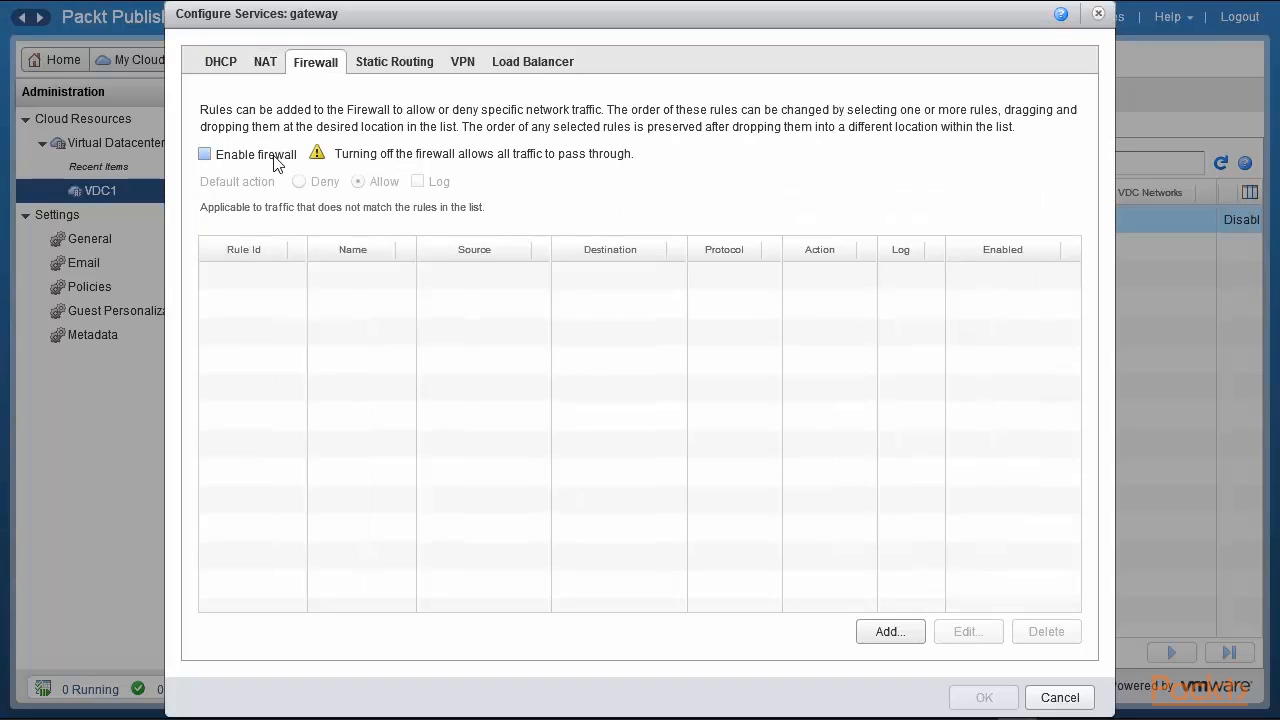
click(204, 154)
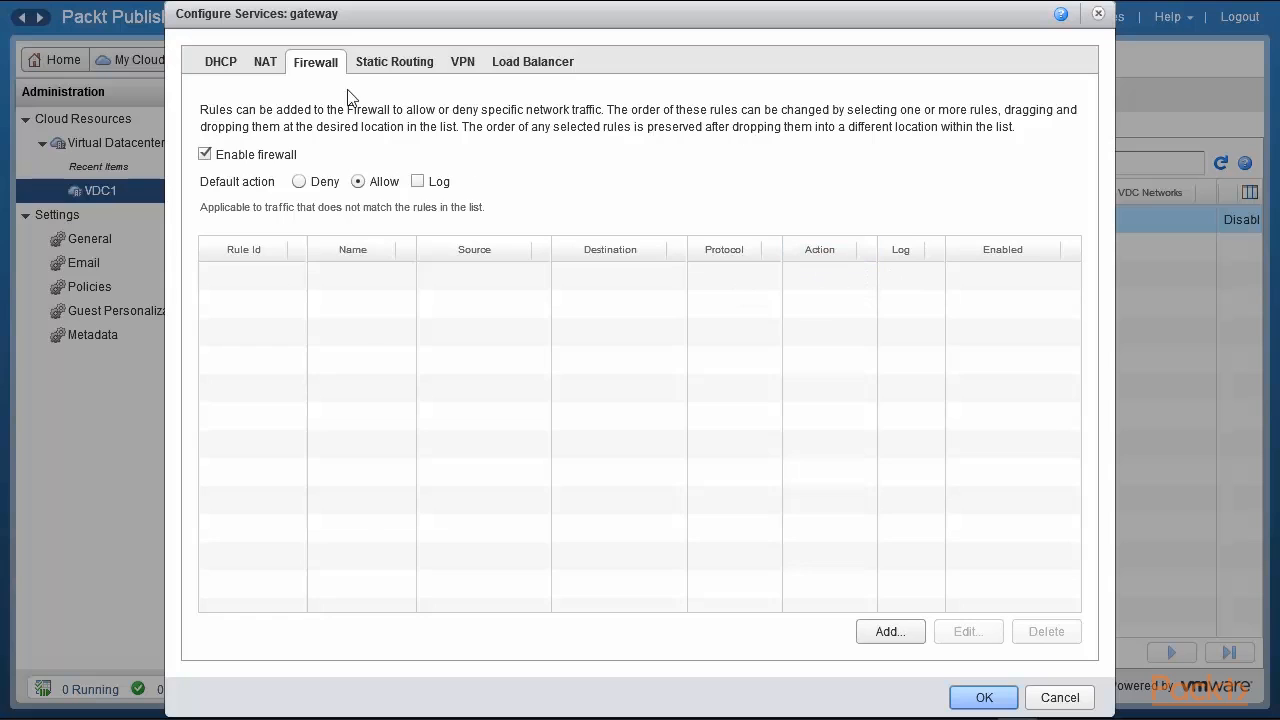
click(396, 64)
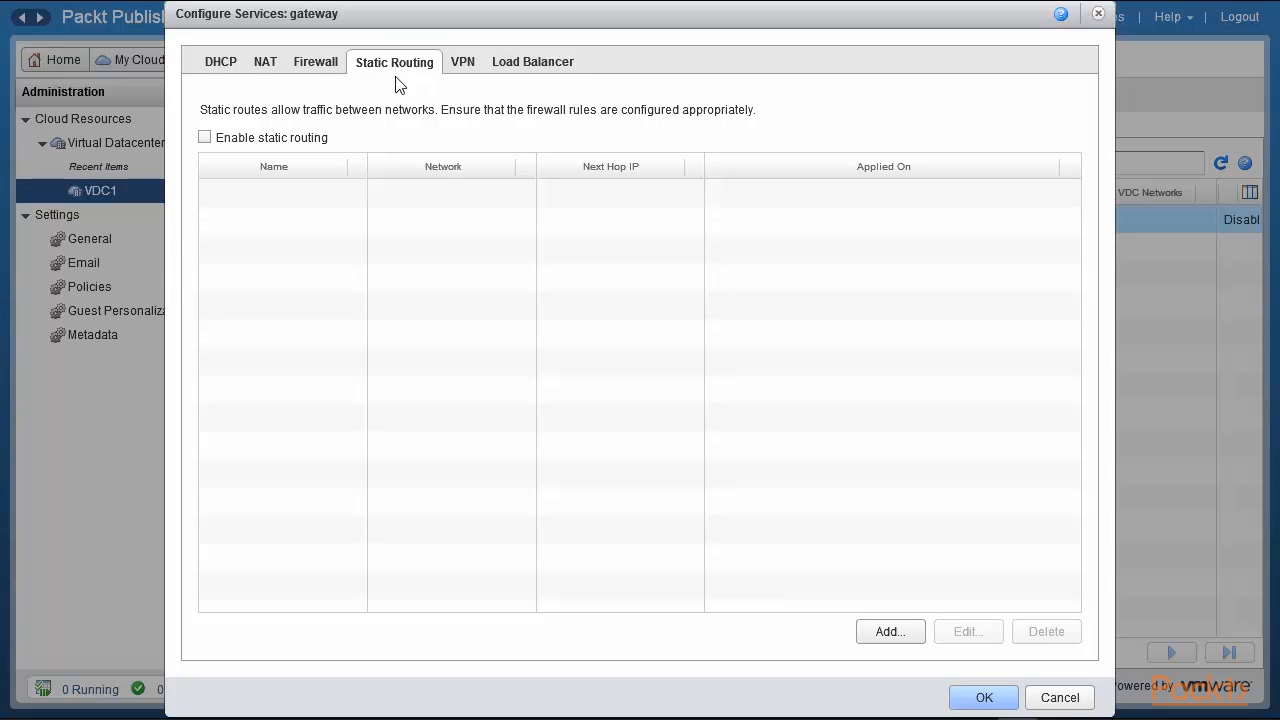
click(522, 64)
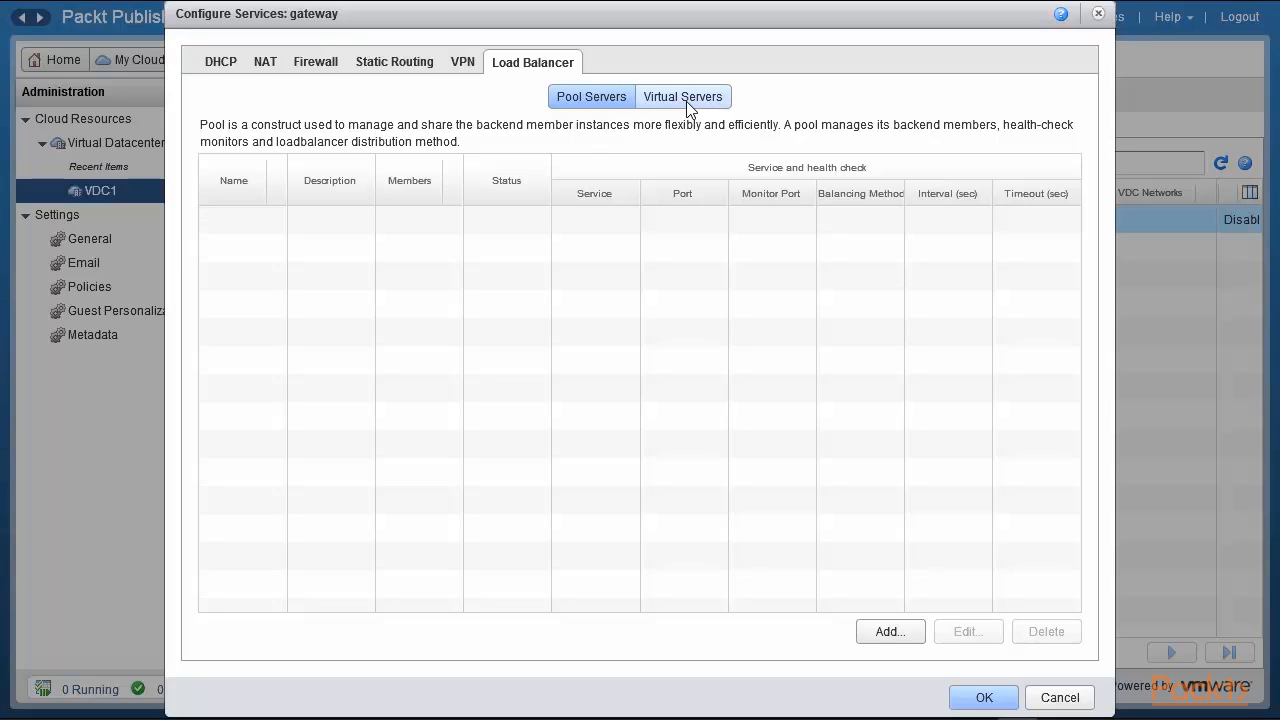
click(463, 66)
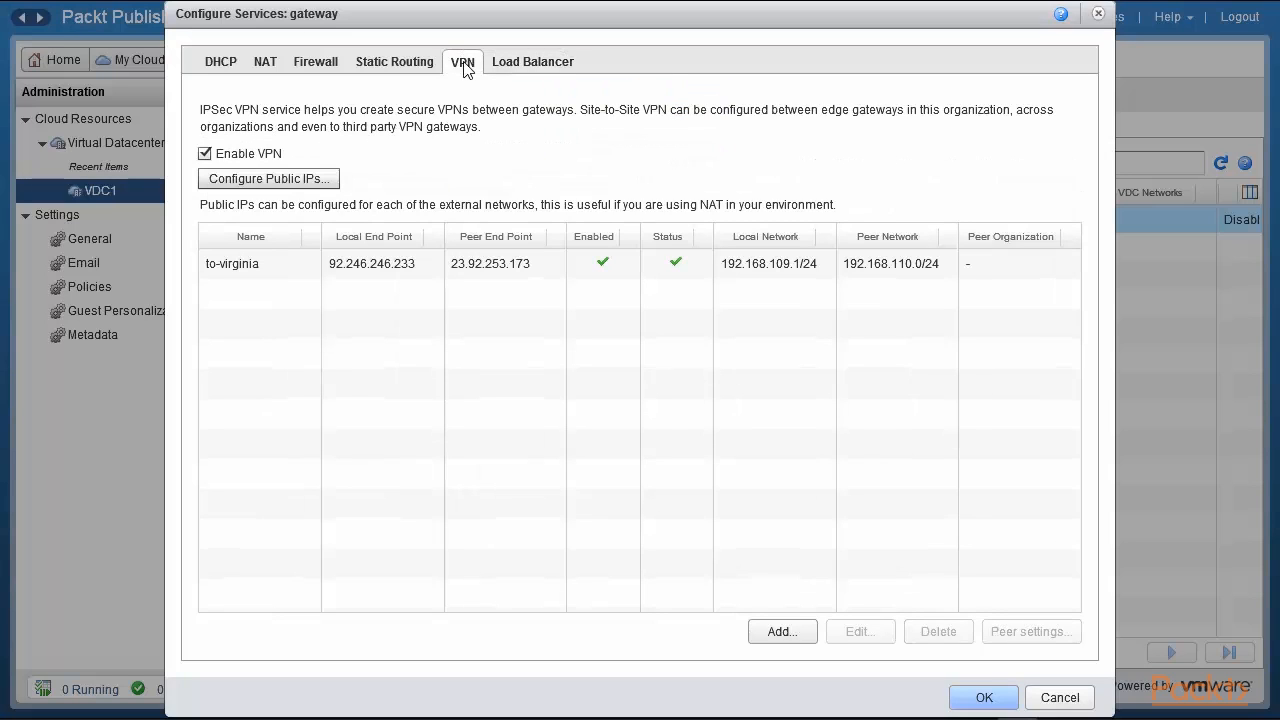
click(270, 272)
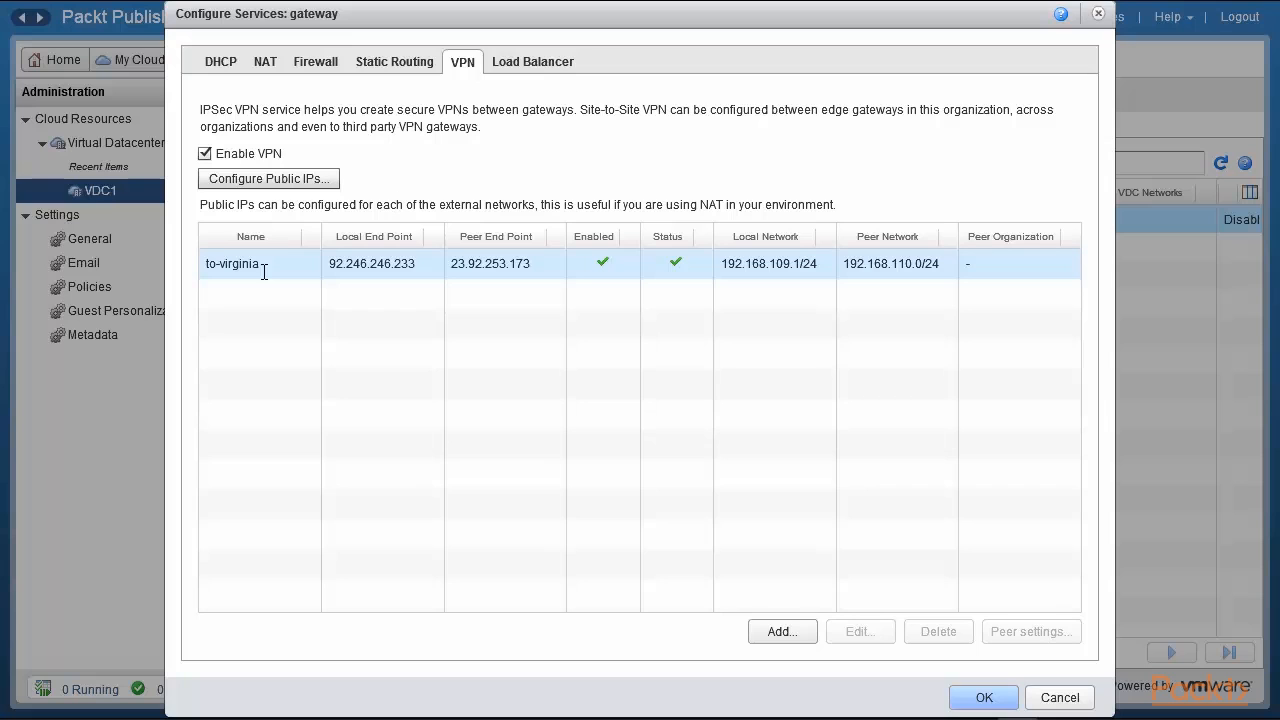
click(1060, 698)
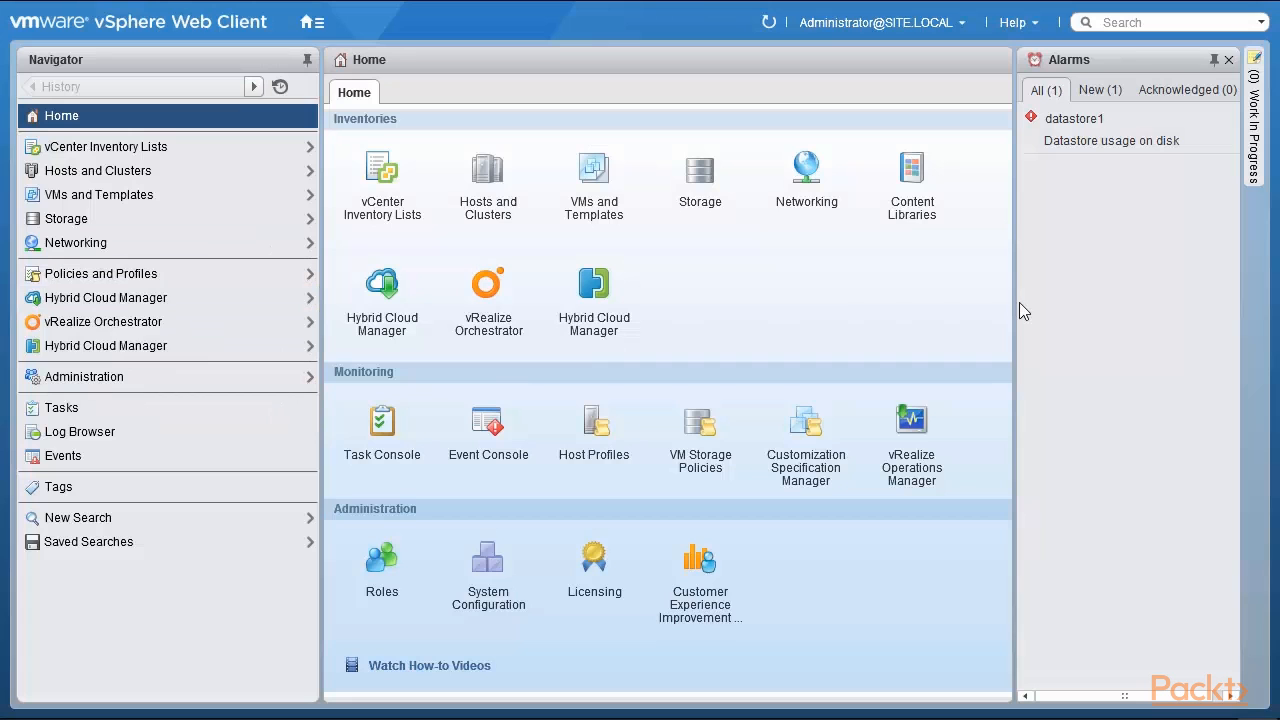
Read the Web Client 6.0.0 version and build and the browser version in About VMware vSphere.
click(1030, 24)
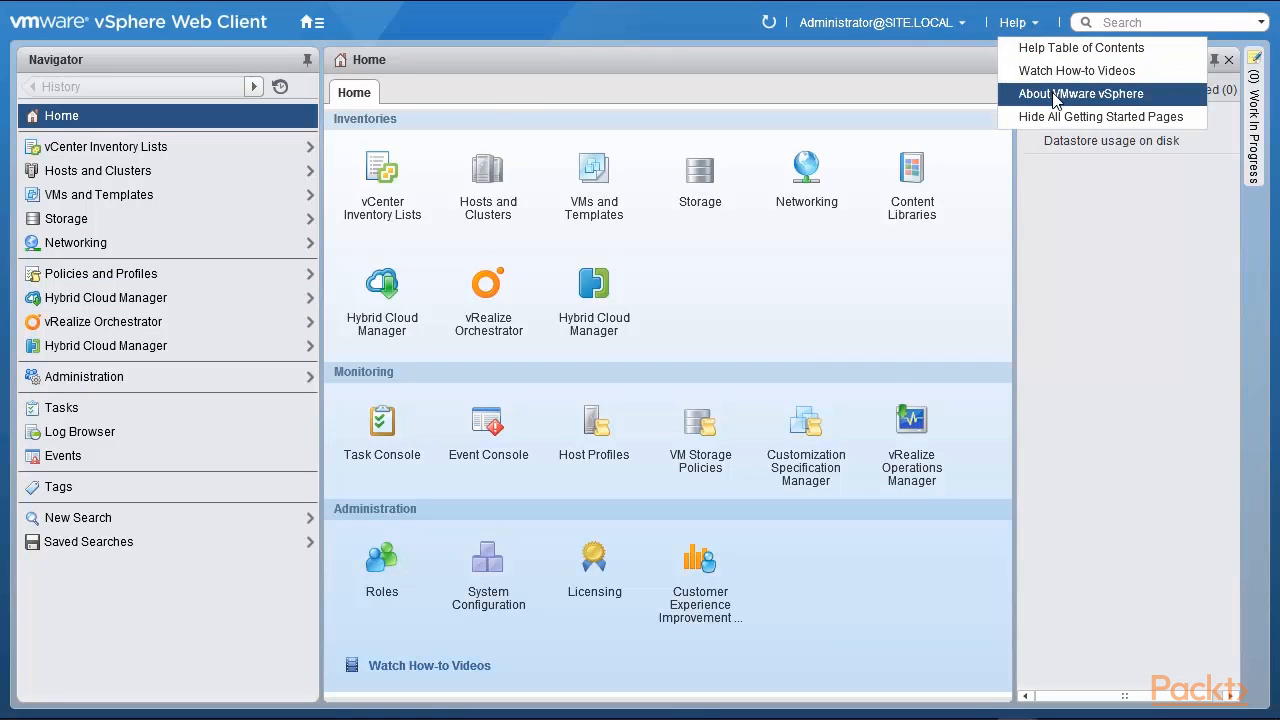
click(1062, 91)
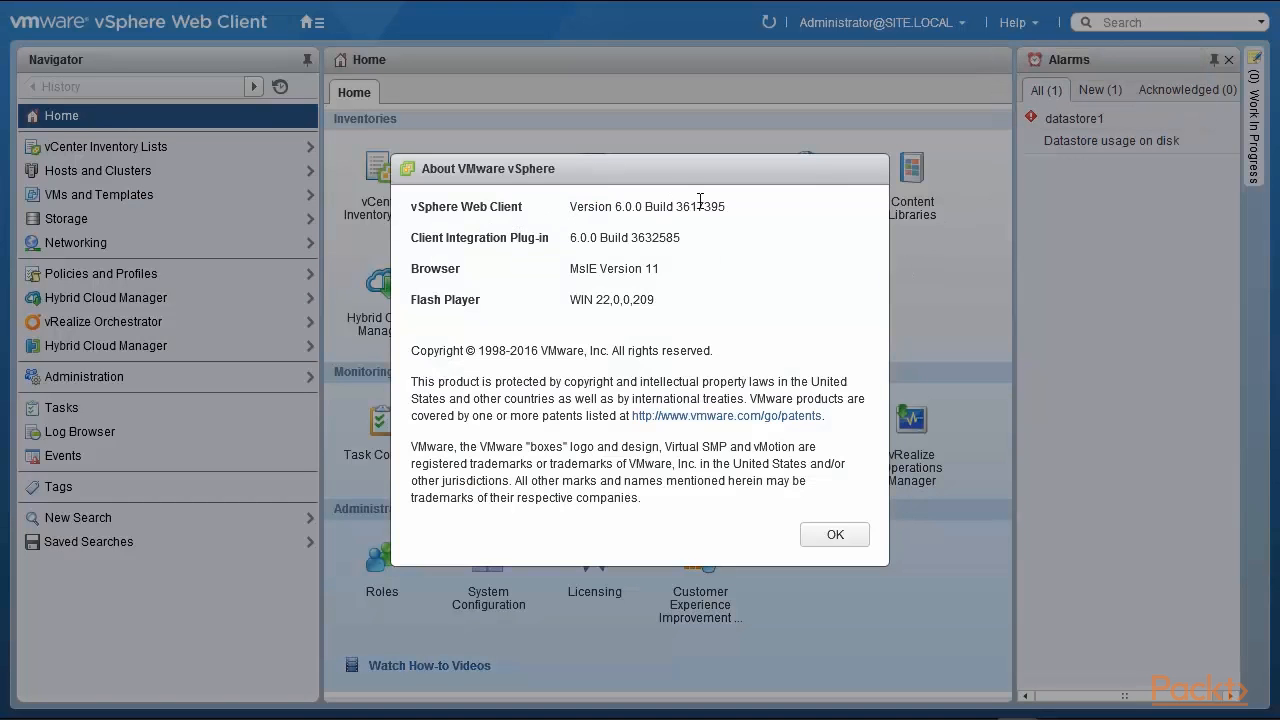
drag(718, 206, 568, 207)
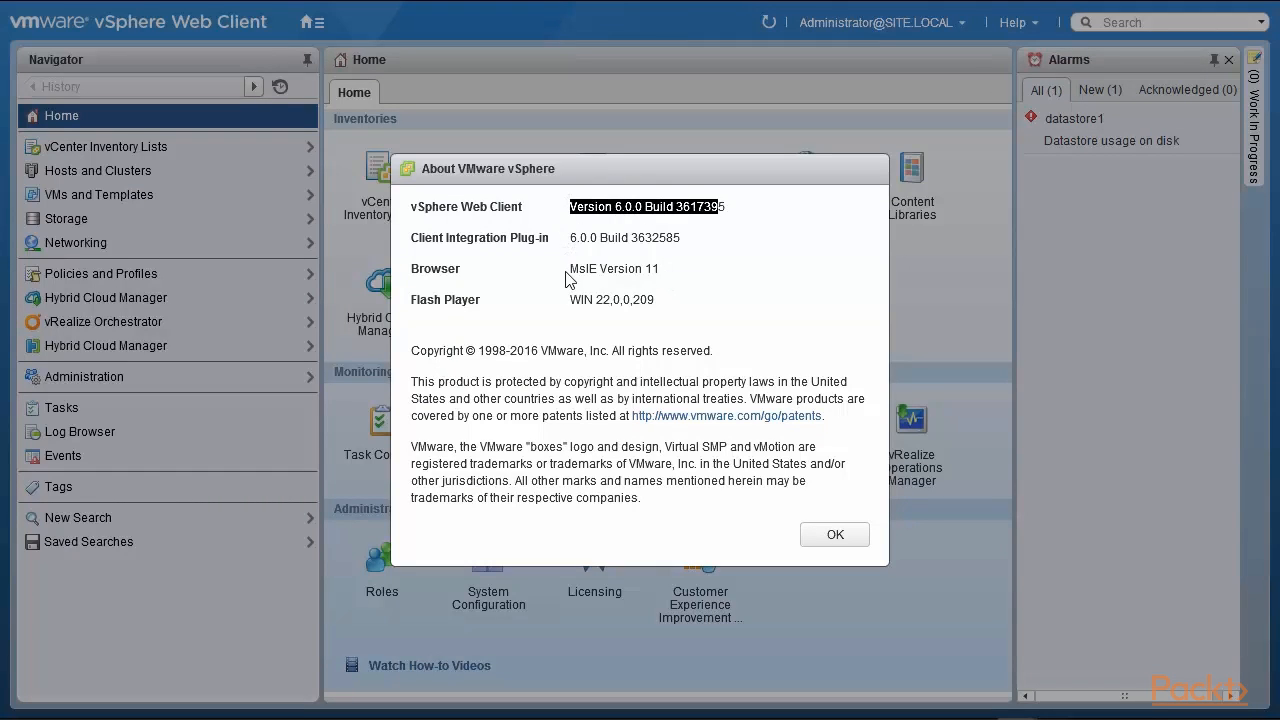
drag(567, 270, 685, 275)
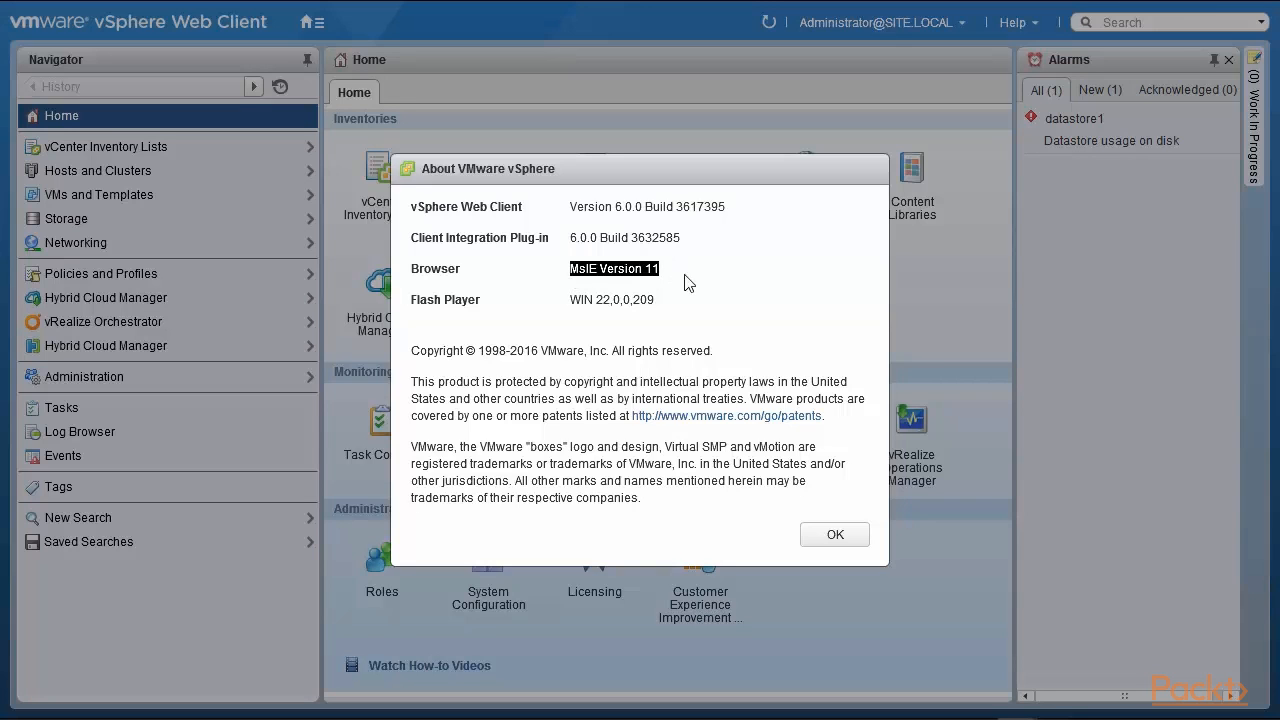
click(840, 534)
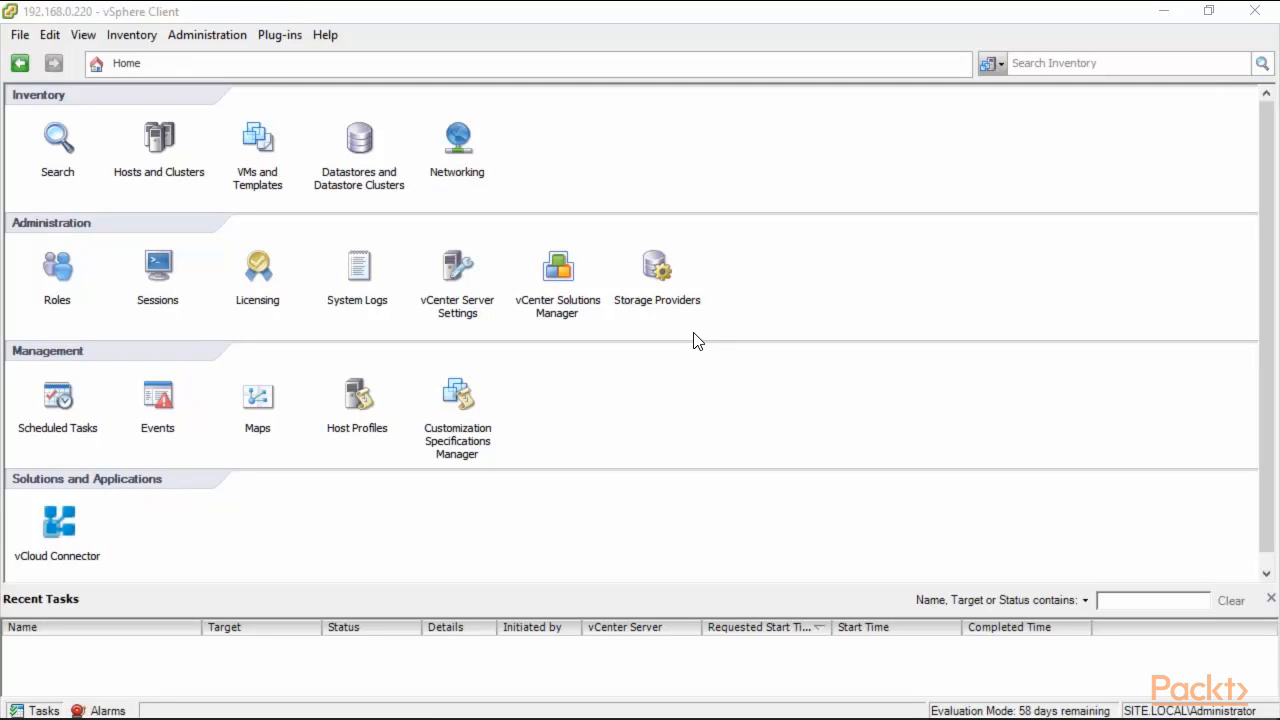
Check the vSphere Client and vCenter Server 6.0.0 versions in About VMware vSphere.
click(326, 34)
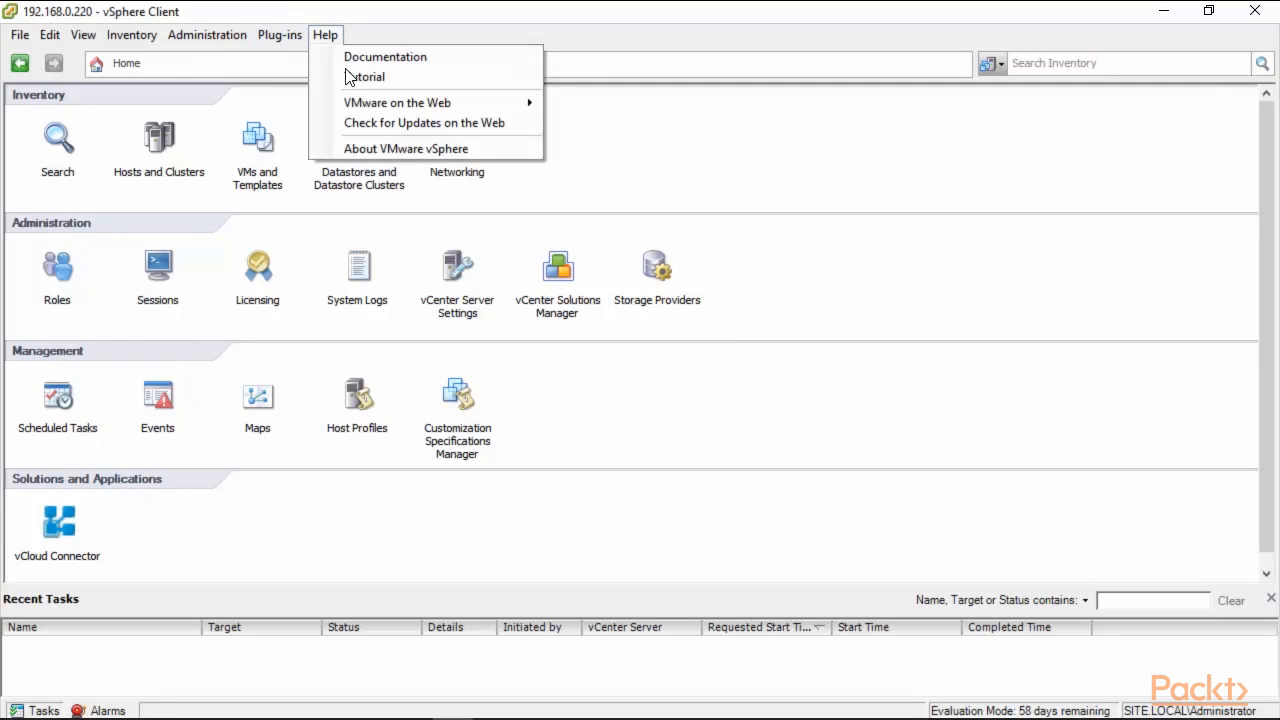
click(383, 152)
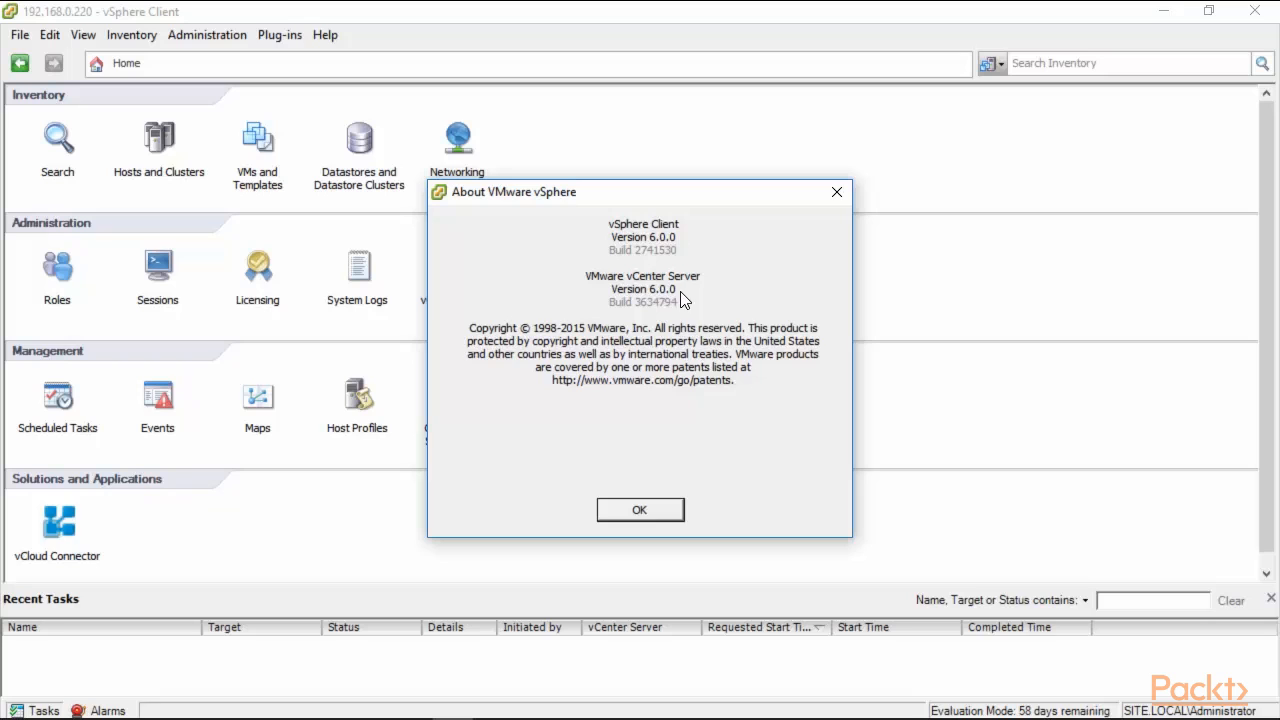
click(628, 510)
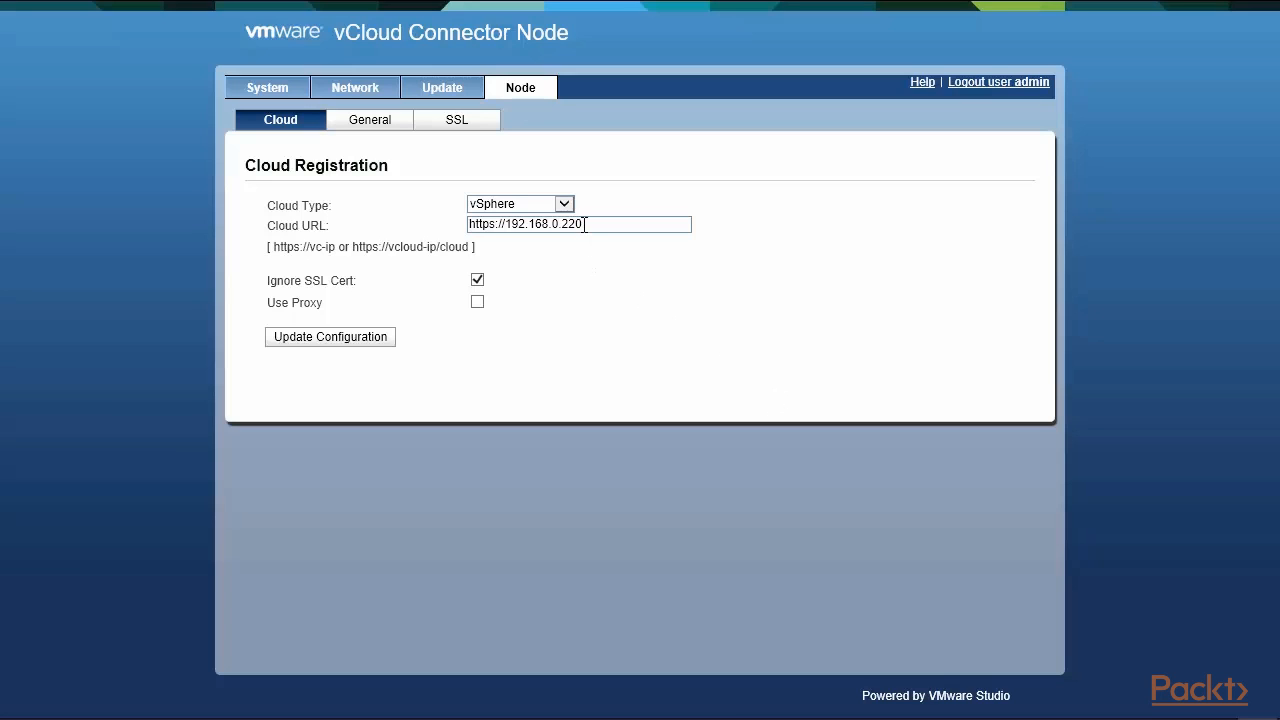
drag(585, 224, 506, 224)
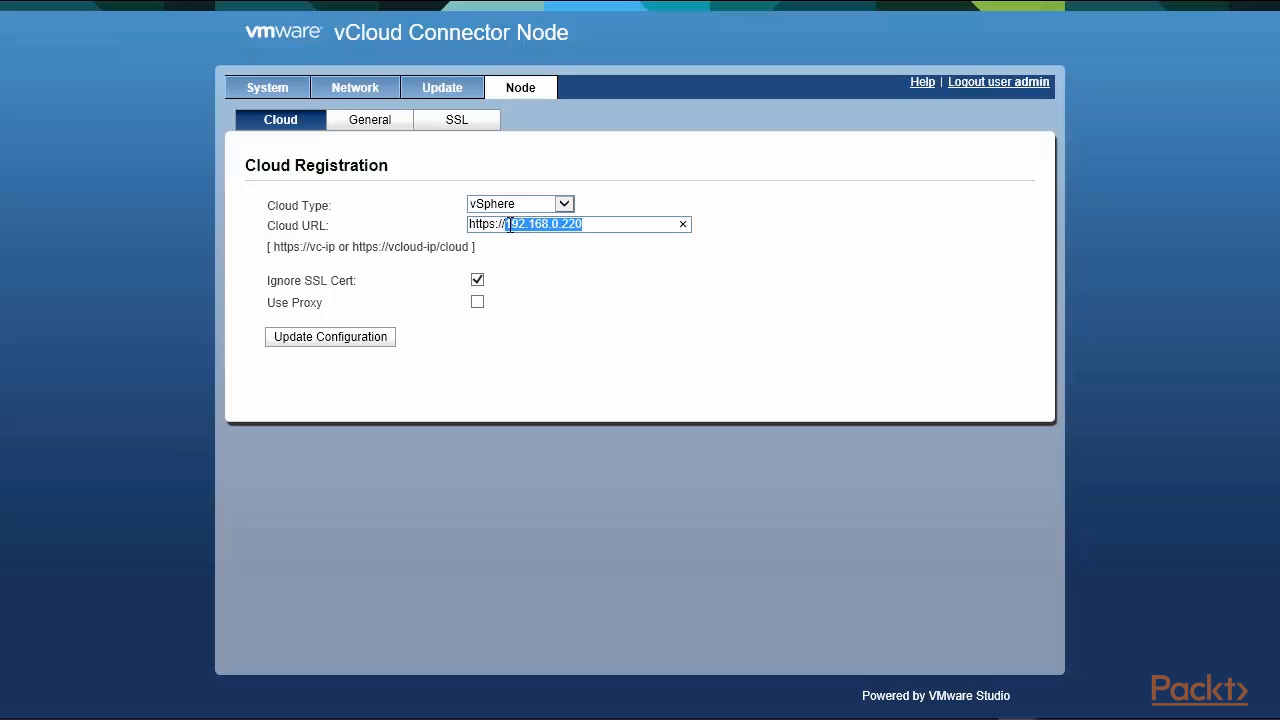
click(637, 335)
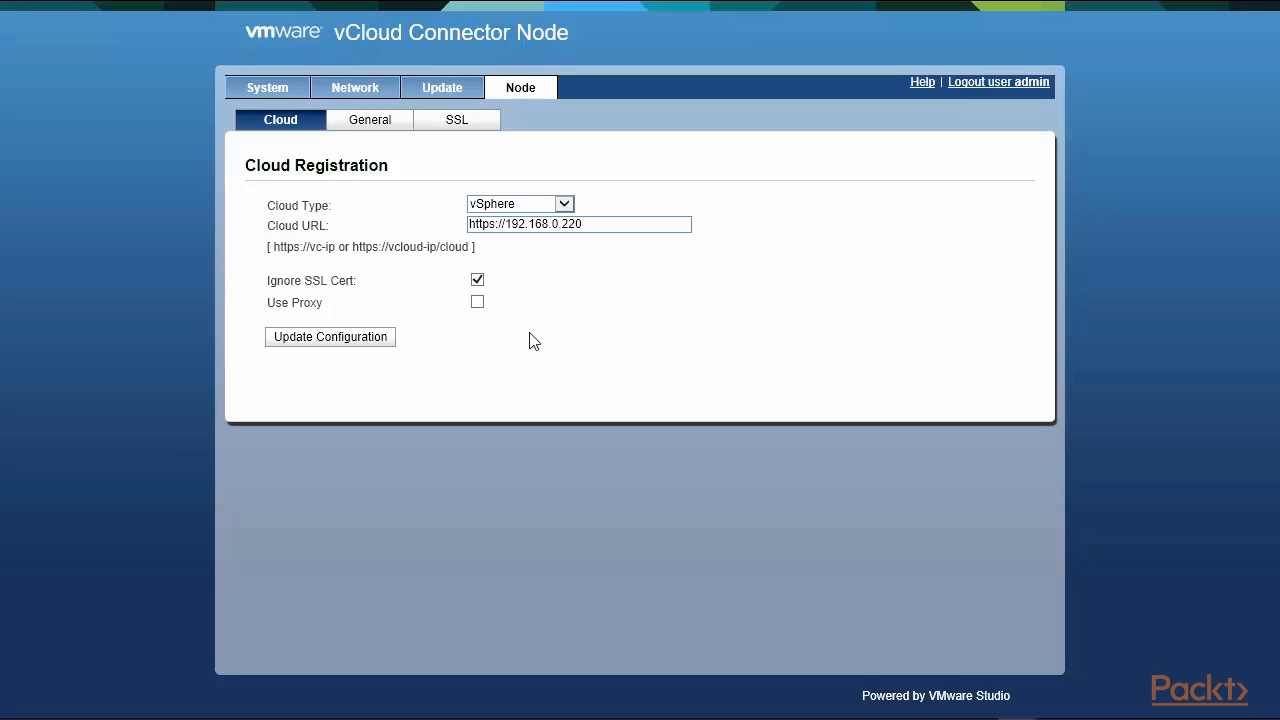
drag(353, 247, 472, 248)
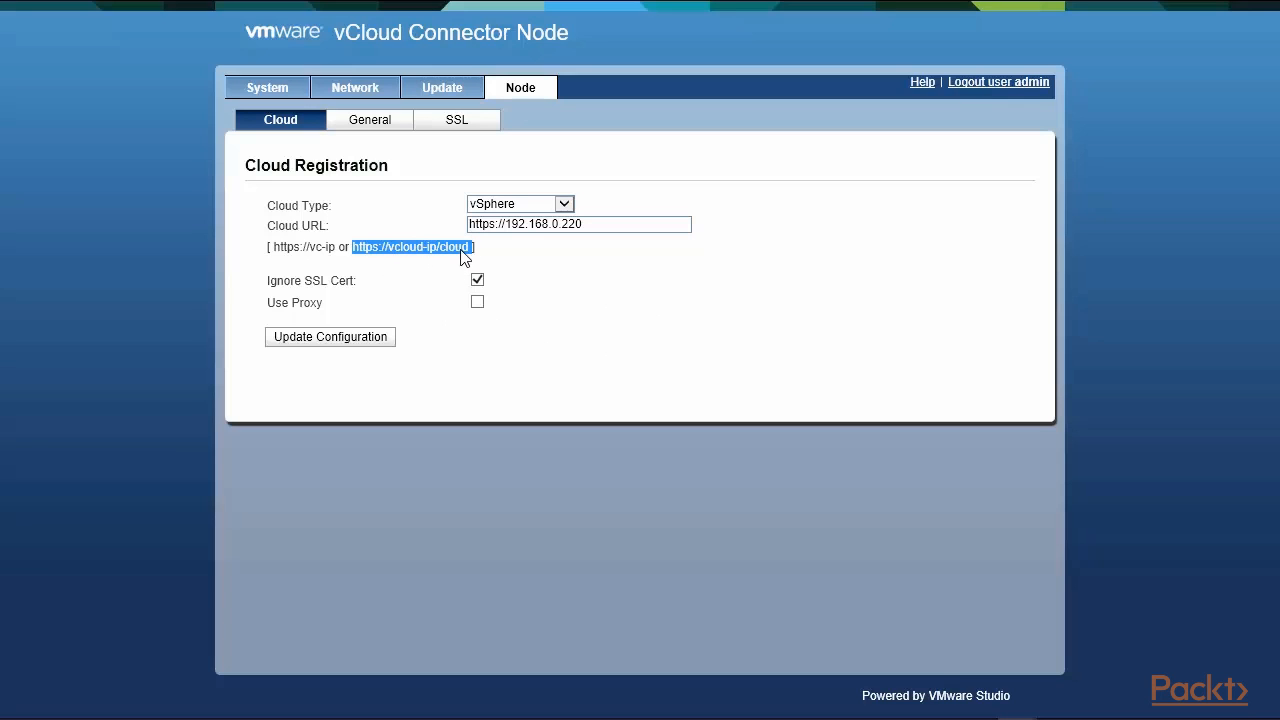
click(624, 314)
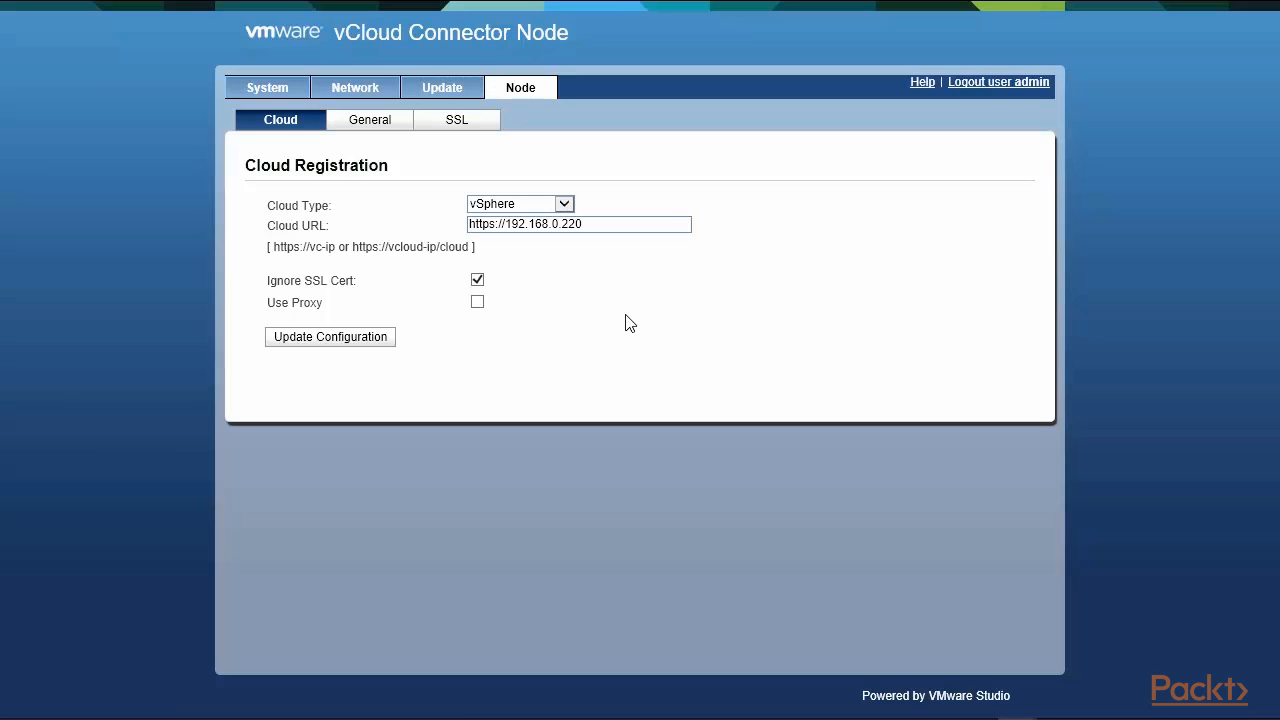
click(262, 92)
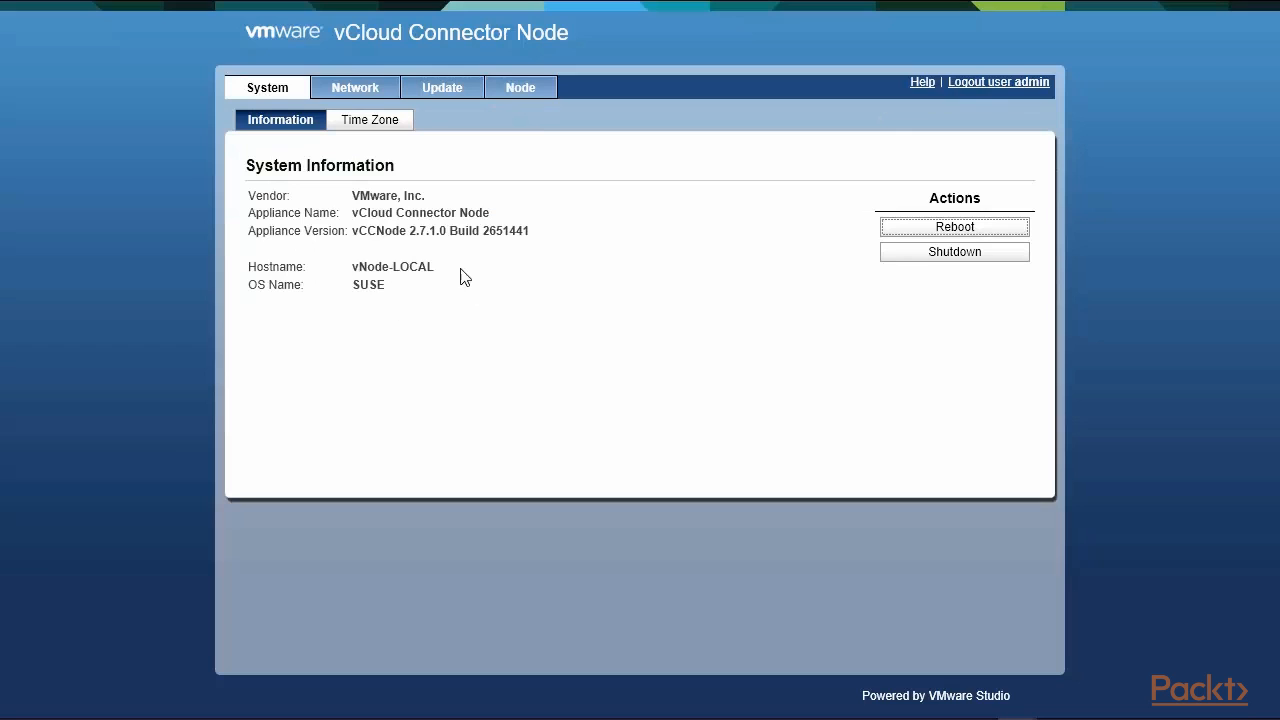
click(351, 95)
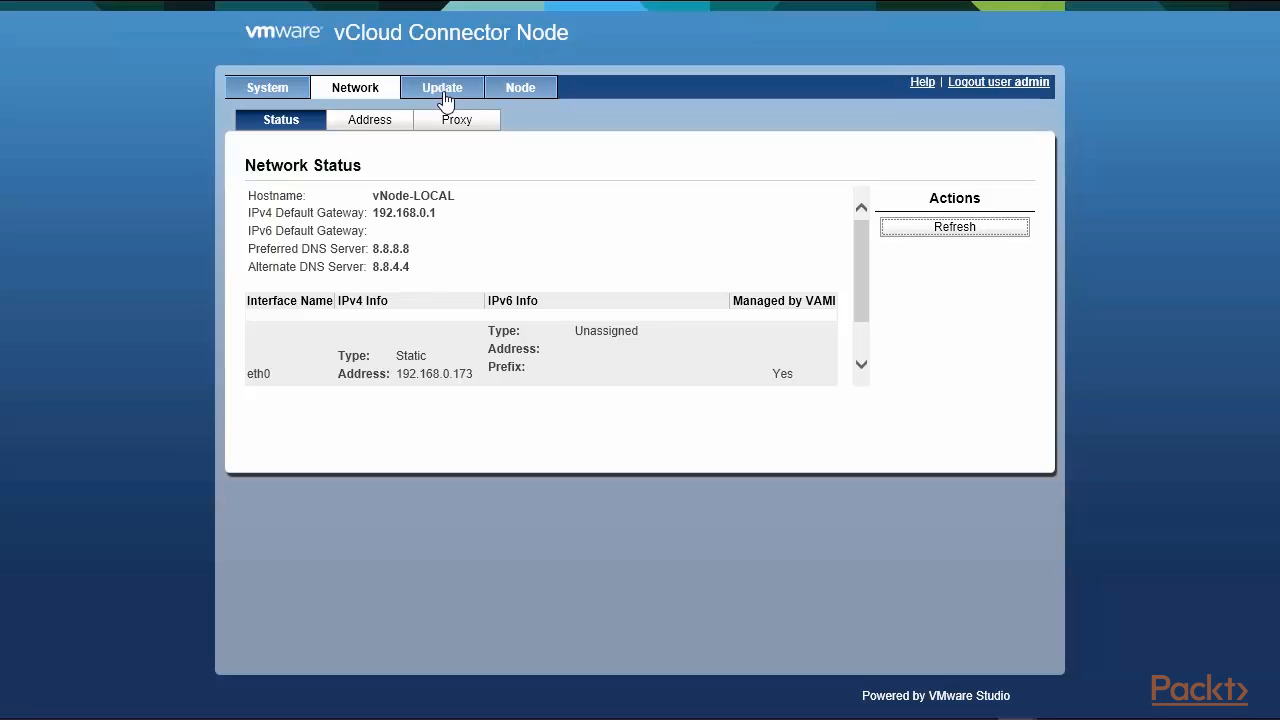
click(380, 126)
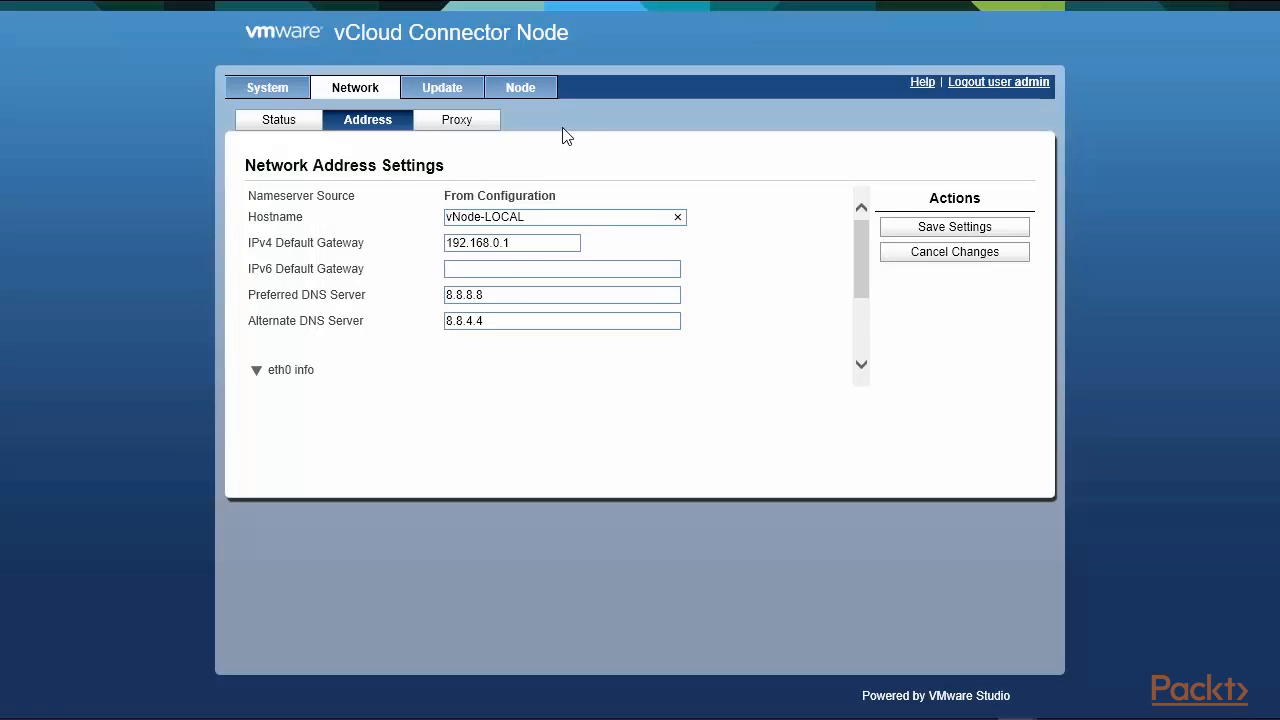
click(525, 95)
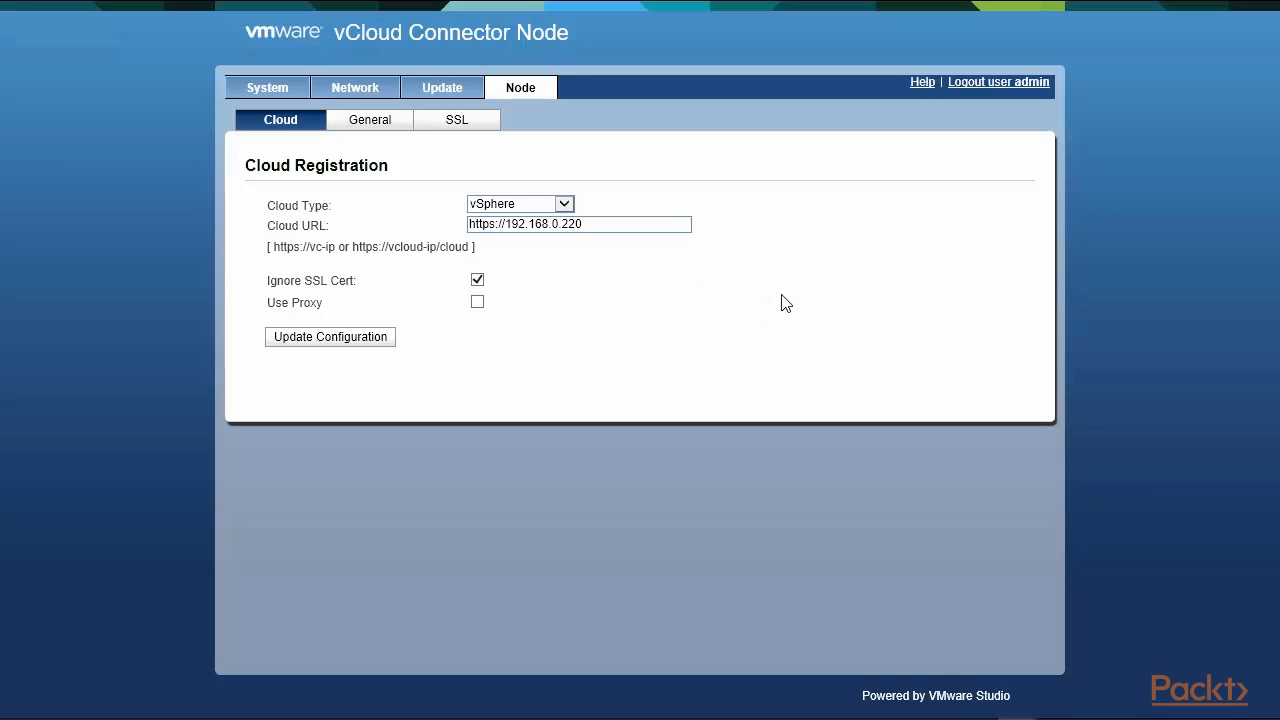
mouse_move(766, 5)
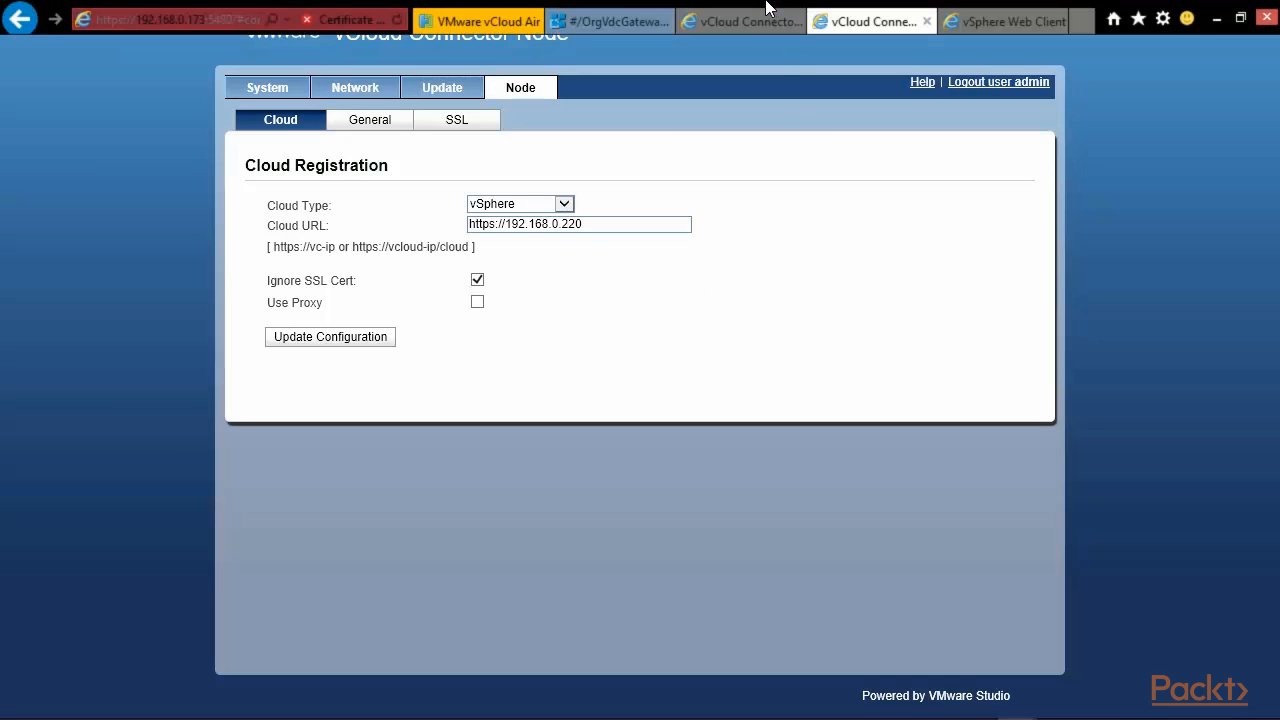
On vCloud Connector Server, view the system information, network status and network address settings.
click(763, 25)
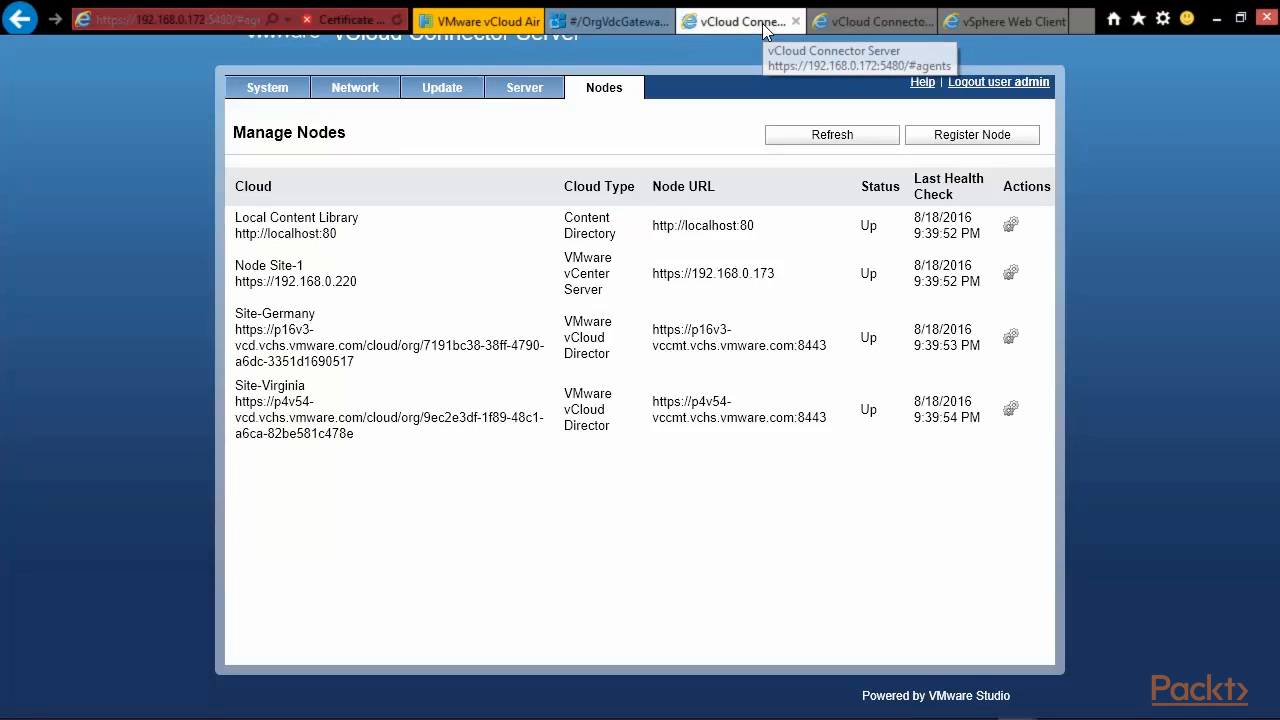
click(260, 90)
mouse_move(244, 5)
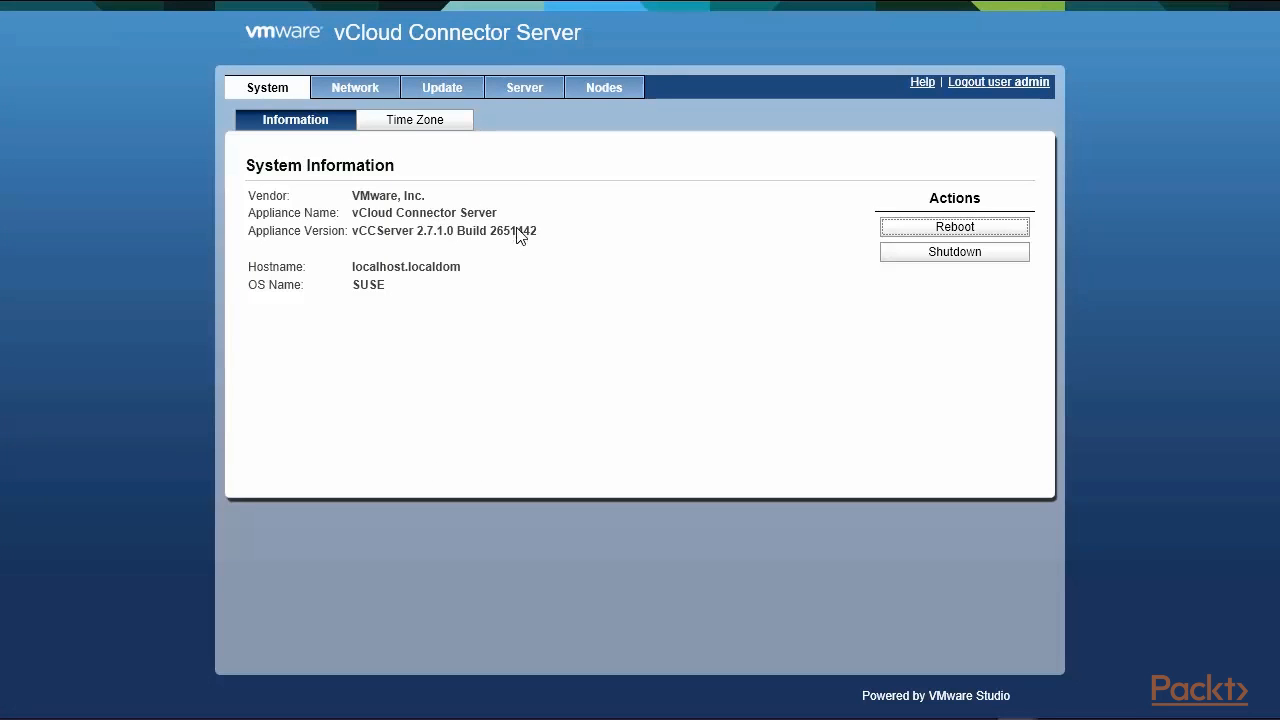
click(367, 88)
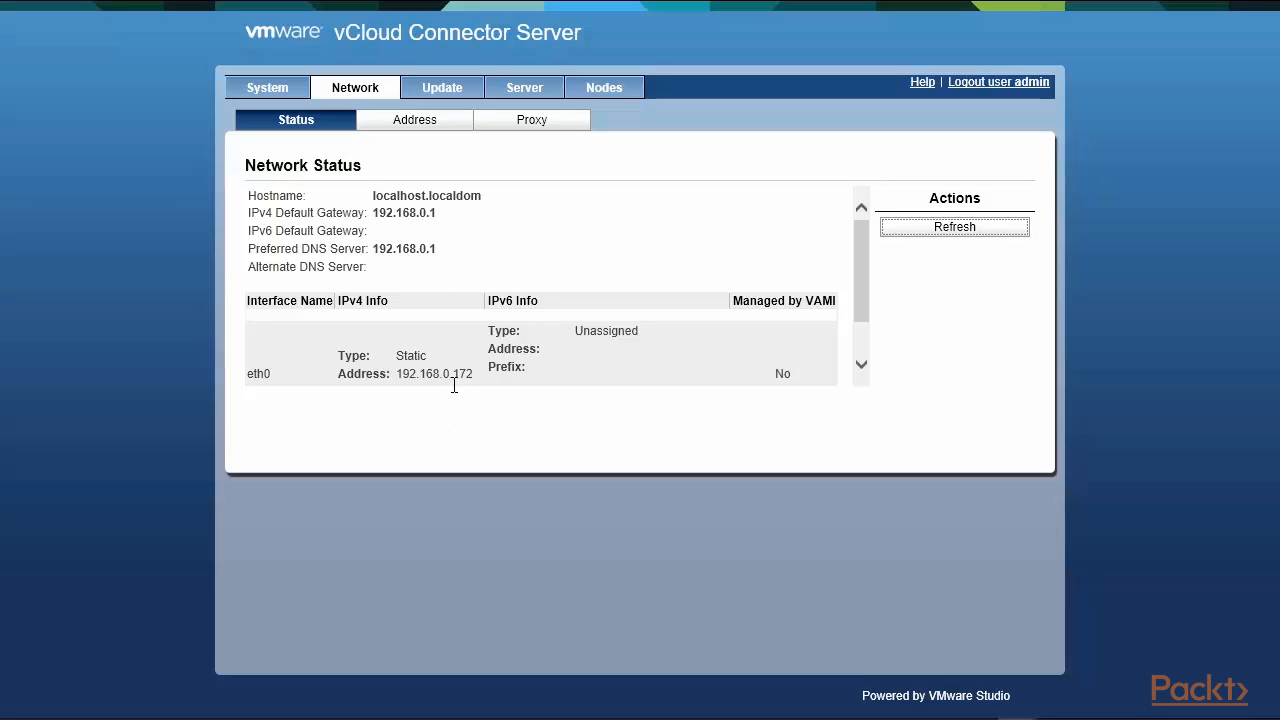
click(435, 129)
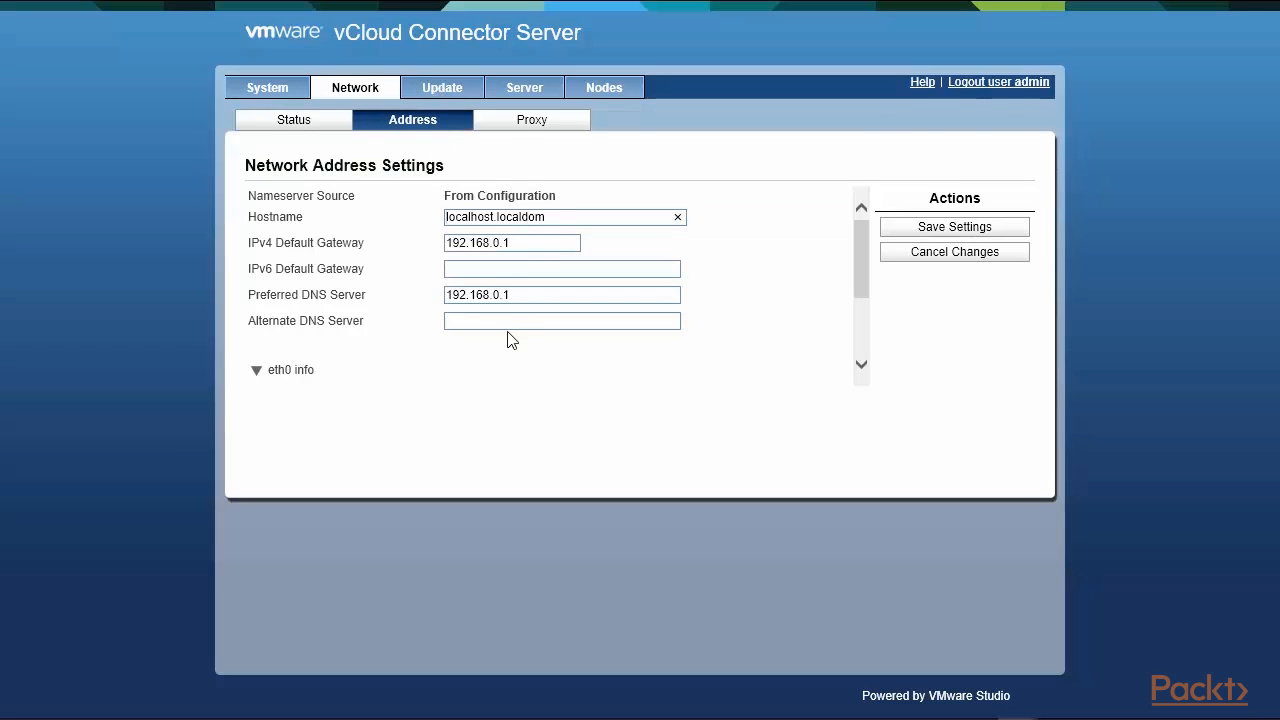
Review the proxy settings and the four registered nodes, all Up, ending on General Settings.
click(538, 125)
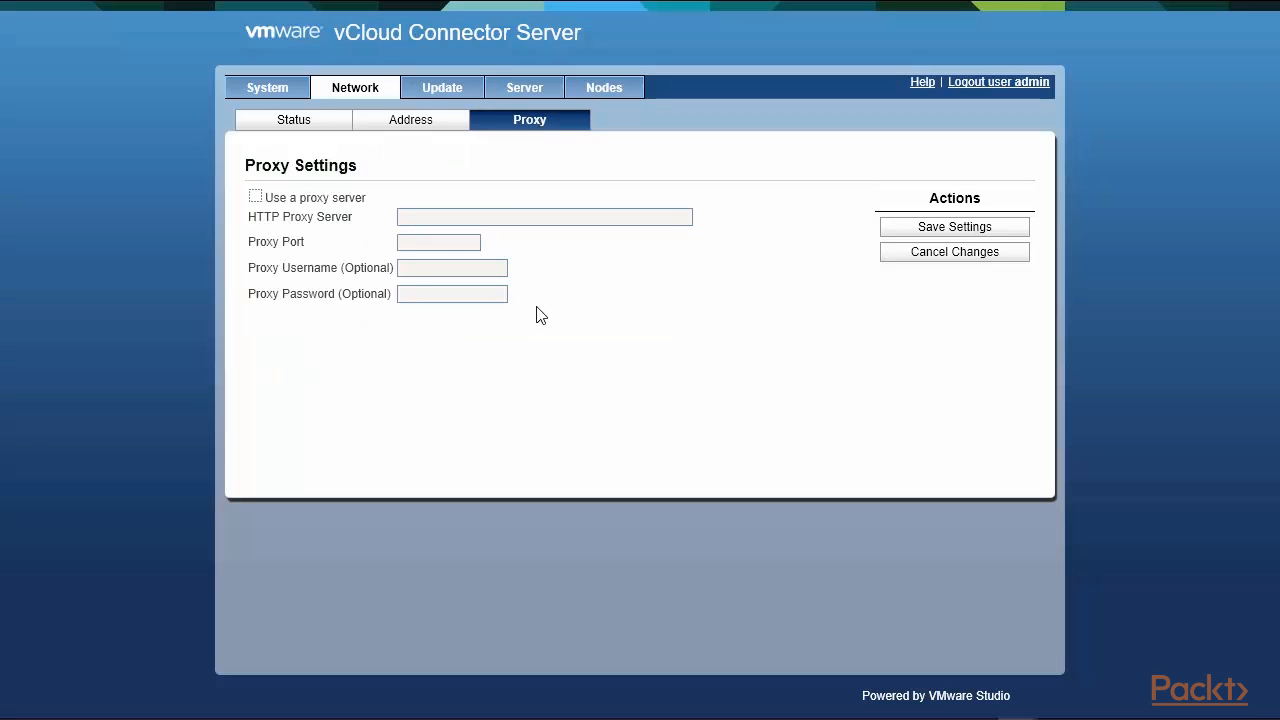
click(616, 88)
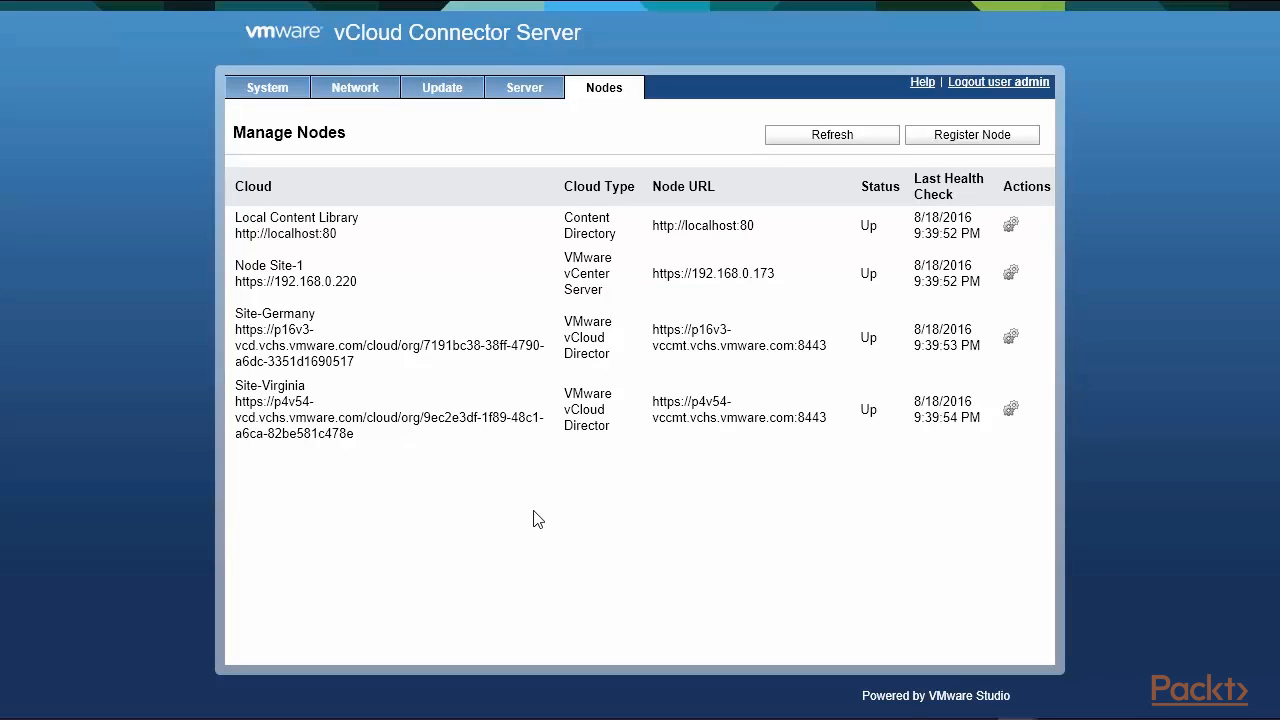
click(533, 93)
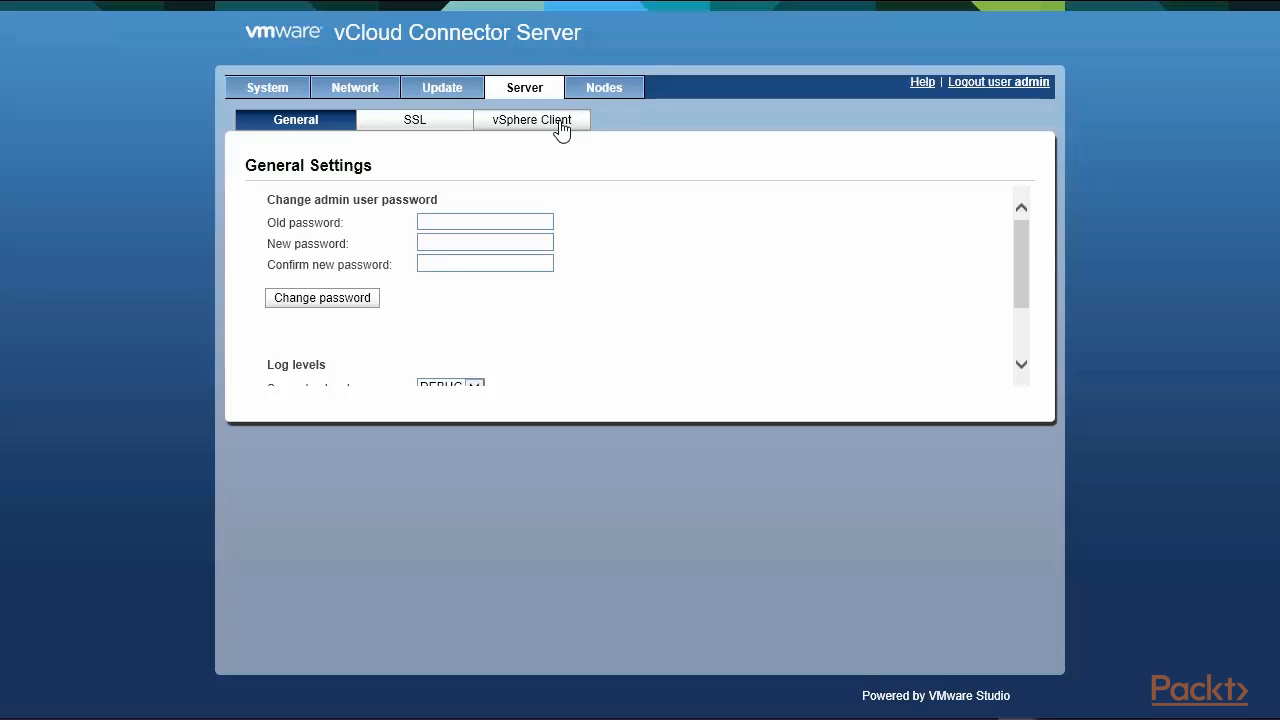
click(561, 124)
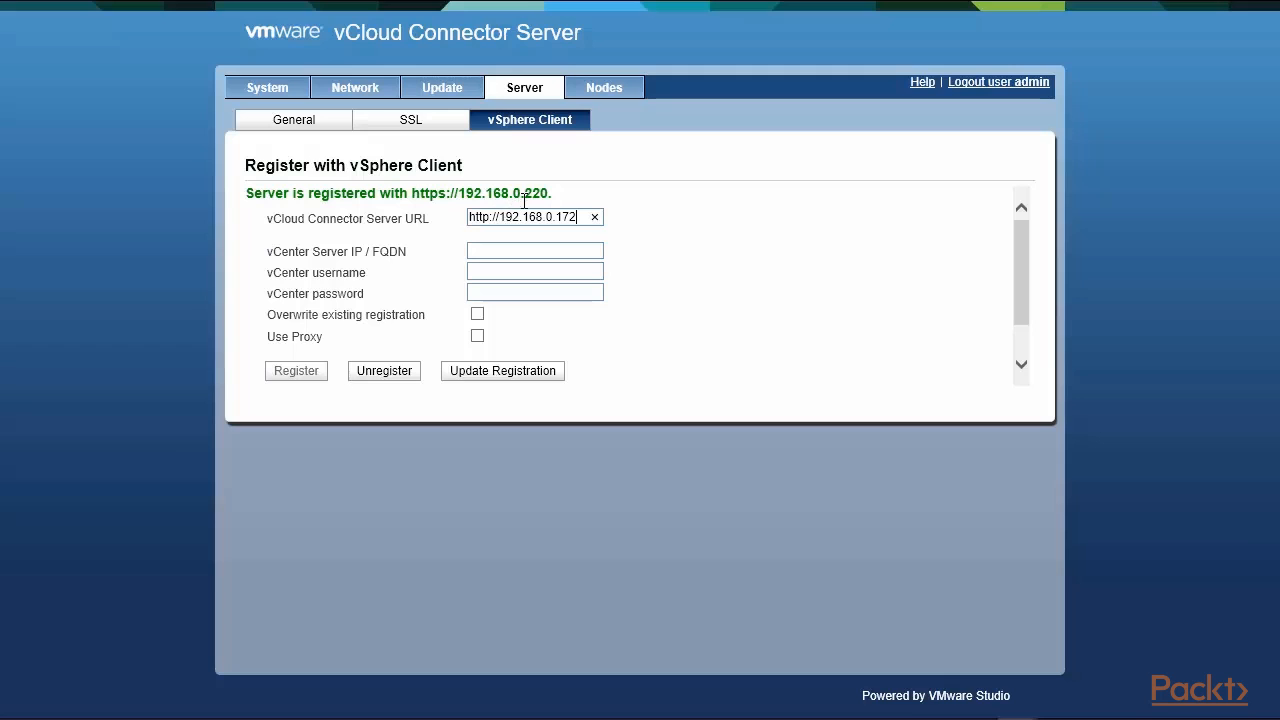
Return to the Nodes list and highlight the Node Site-1, Site-Germany and Site-Virginia rows.
click(600, 90)
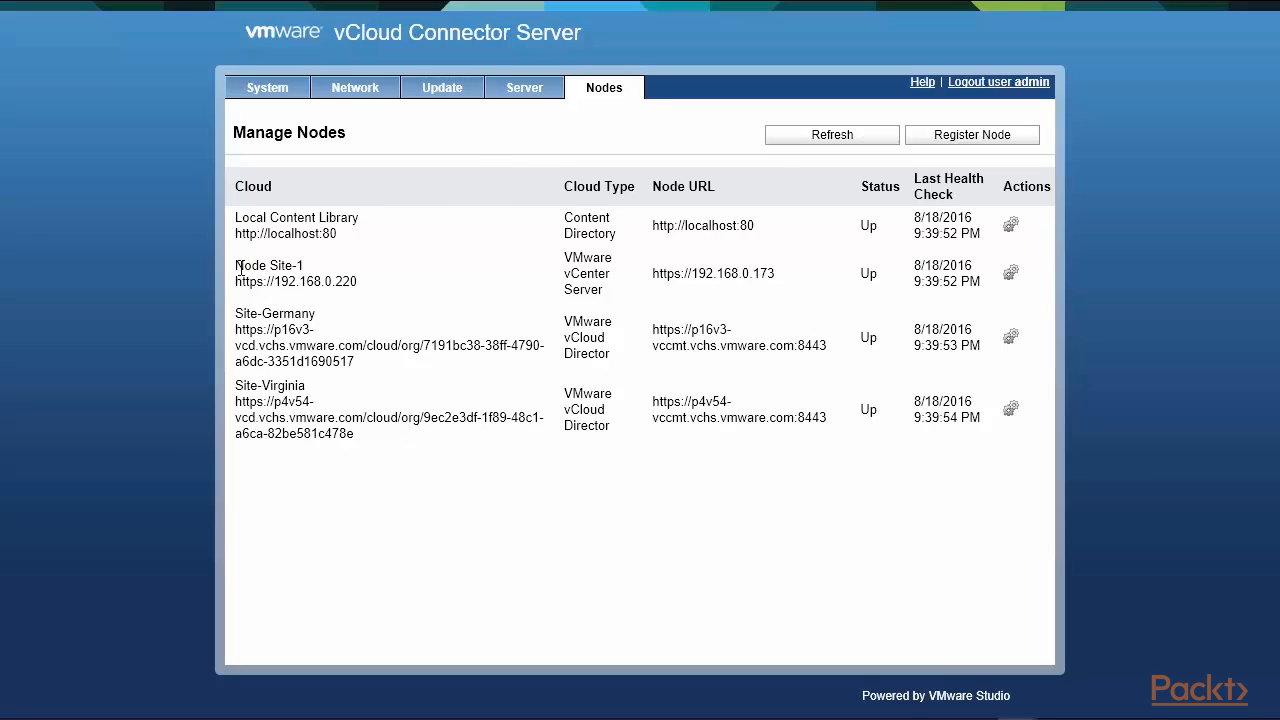
drag(236, 264, 373, 288)
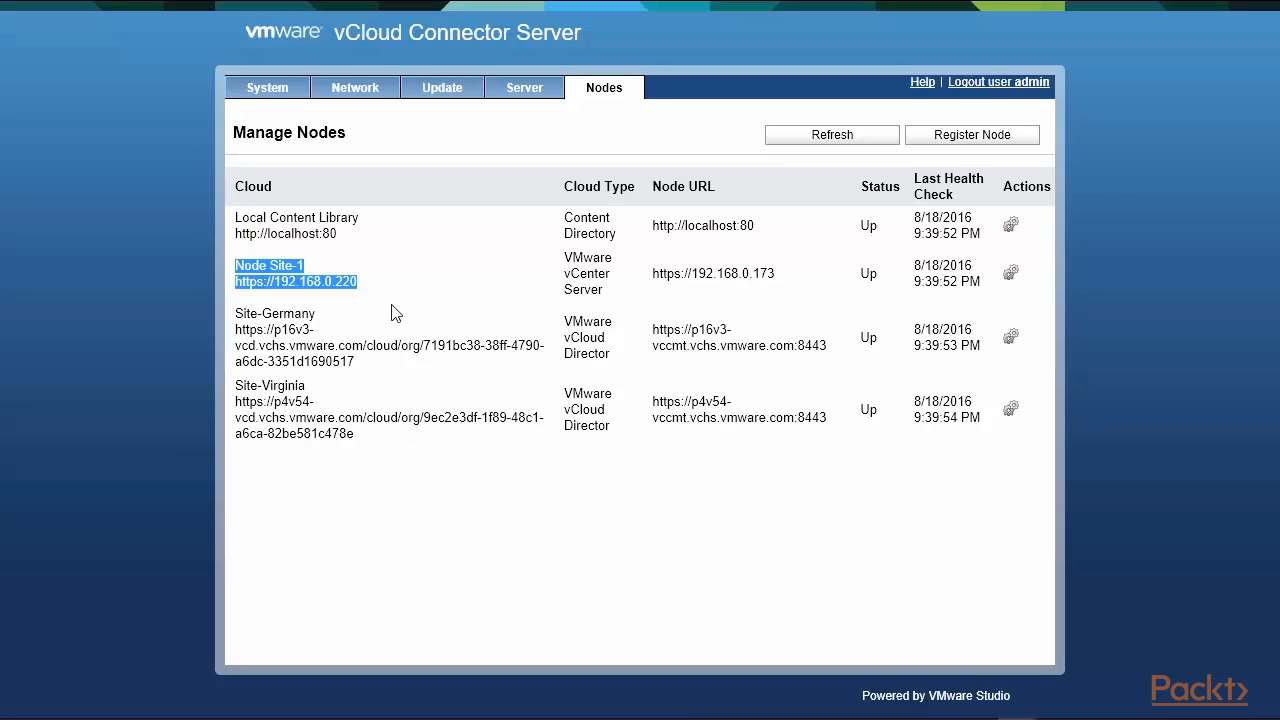
mouse_move(237, 316)
mouse_down()
mouse_move(364, 447)
mouse_move(760, 443)
mouse_move(963, 420)
mouse_move(990, 433)
mouse_up()
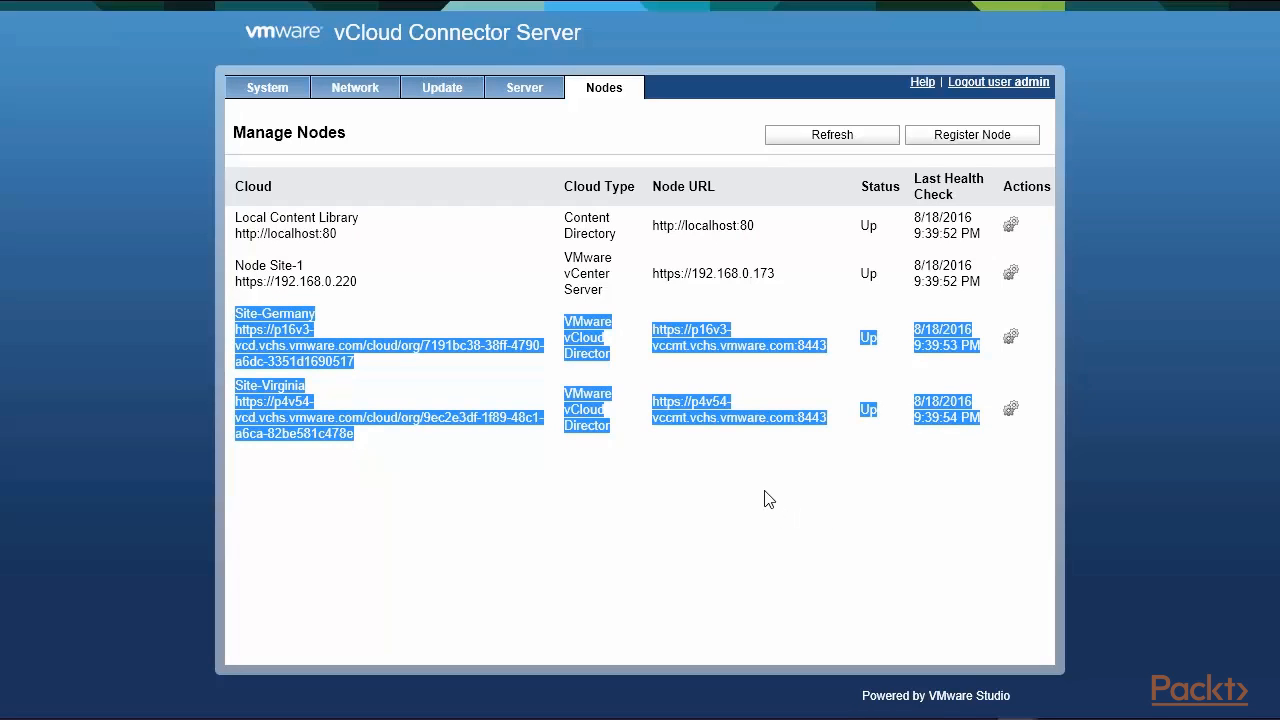
click(390, 315)
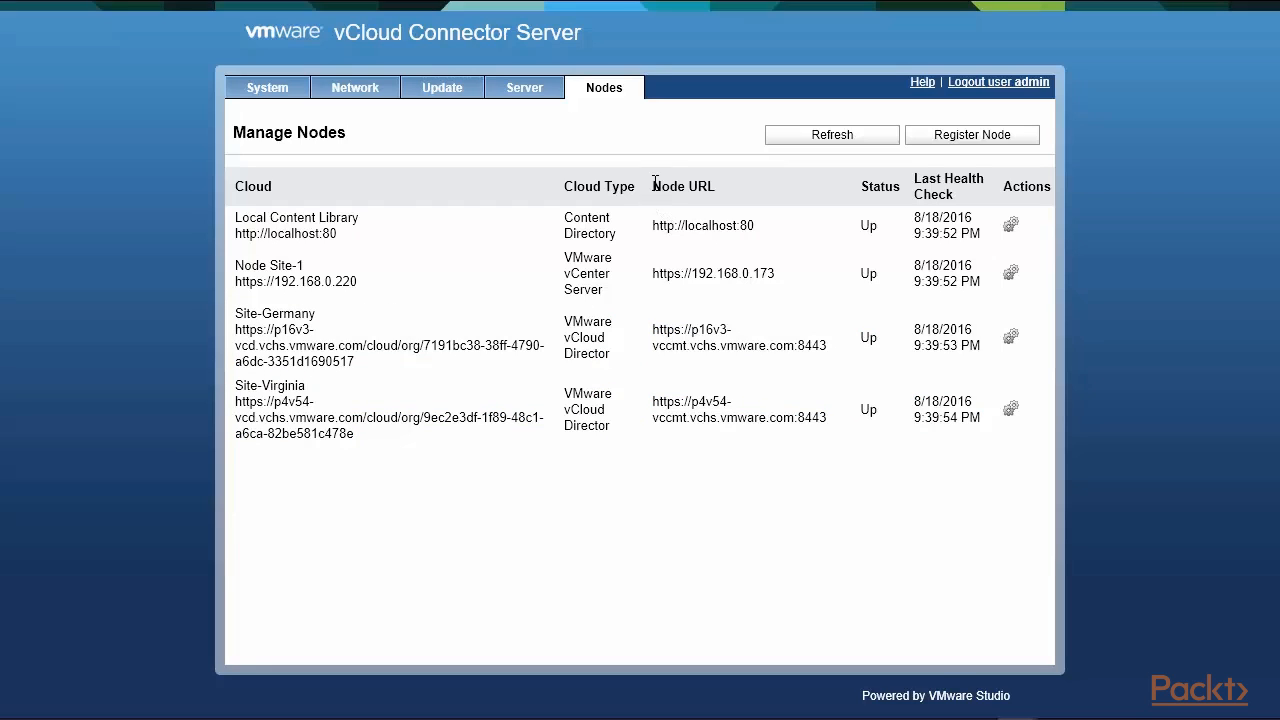
Highlight the Site-Germany and Site-Virginia names together with their Node URLs.
drag(655, 183, 775, 188)
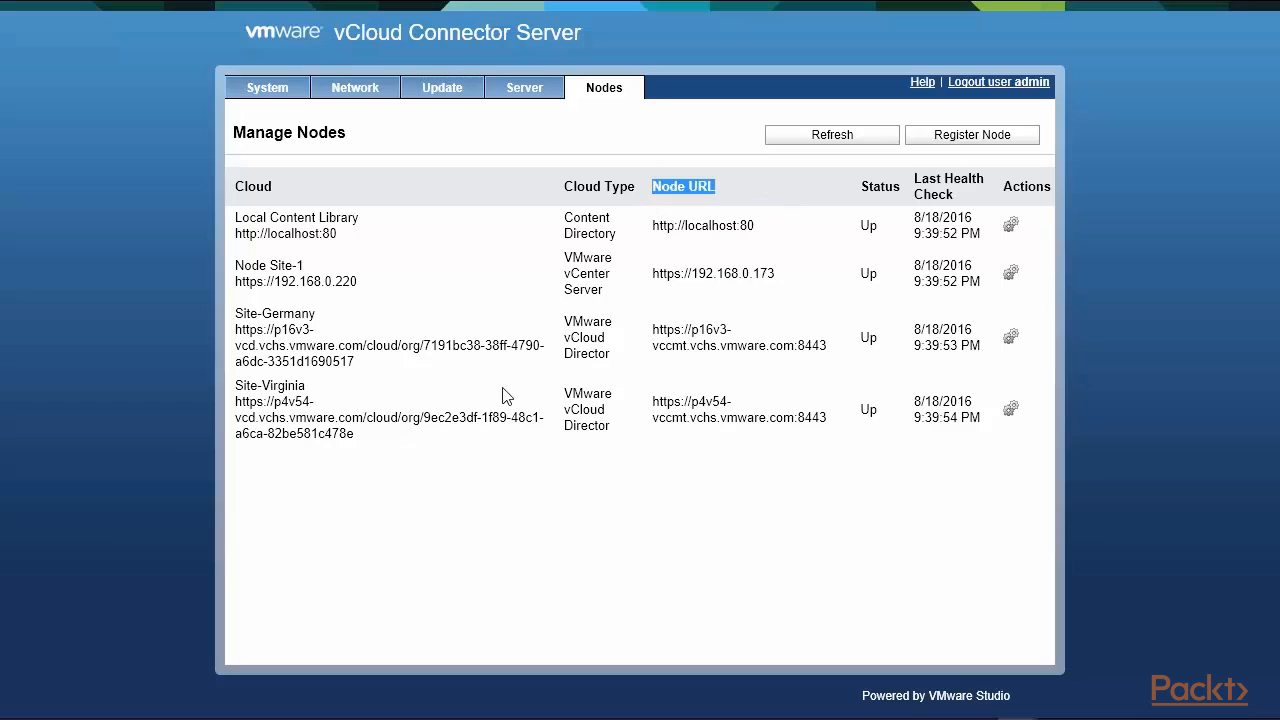
drag(237, 314, 320, 315)
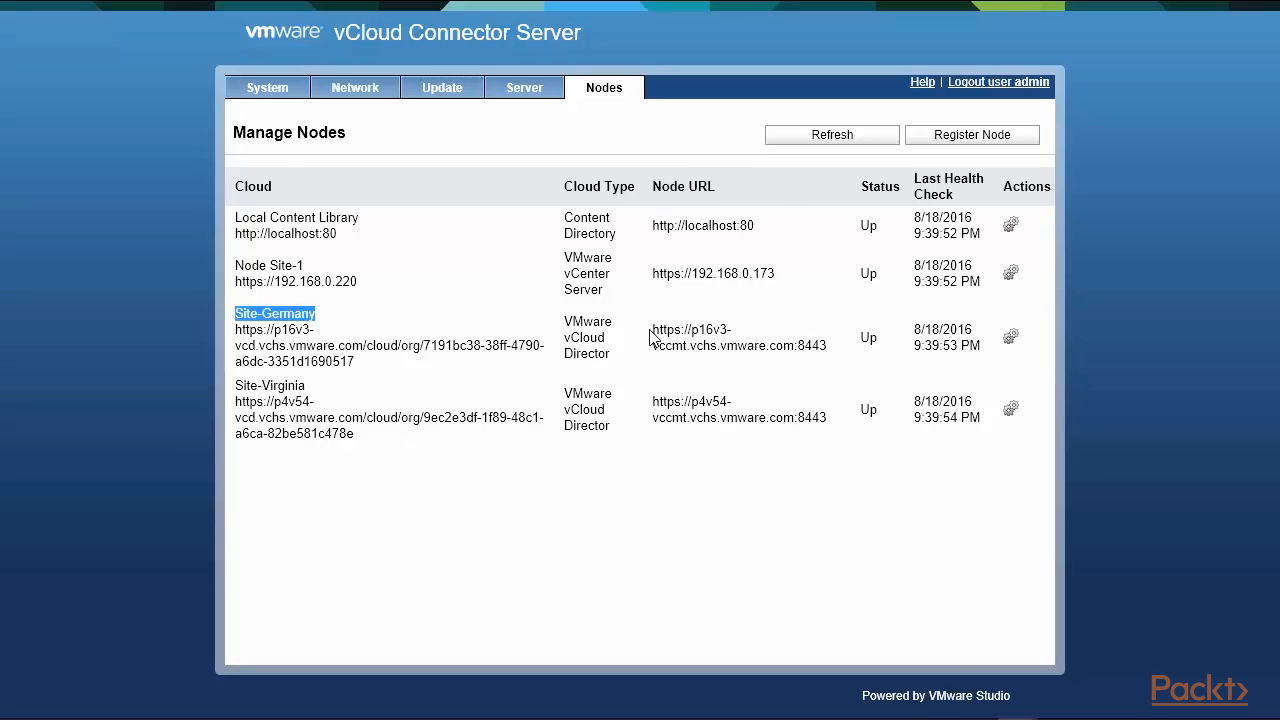
drag(651, 330, 838, 365)
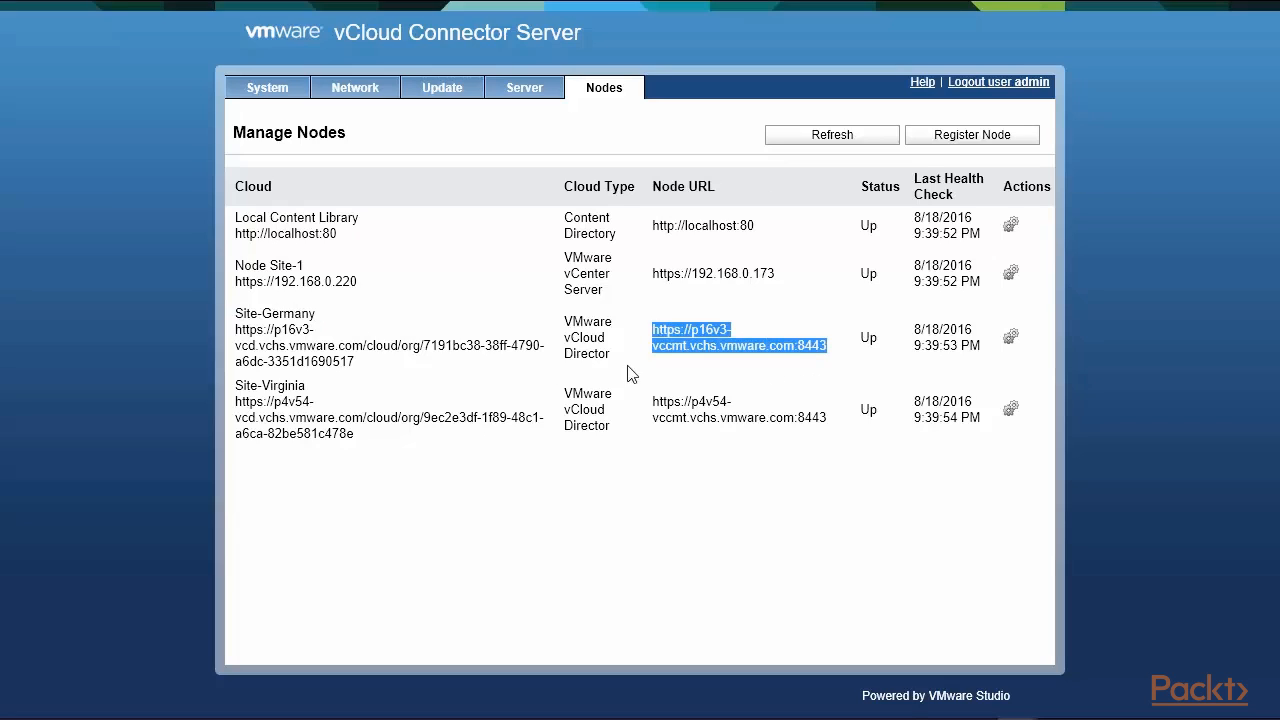
drag(237, 386, 337, 399)
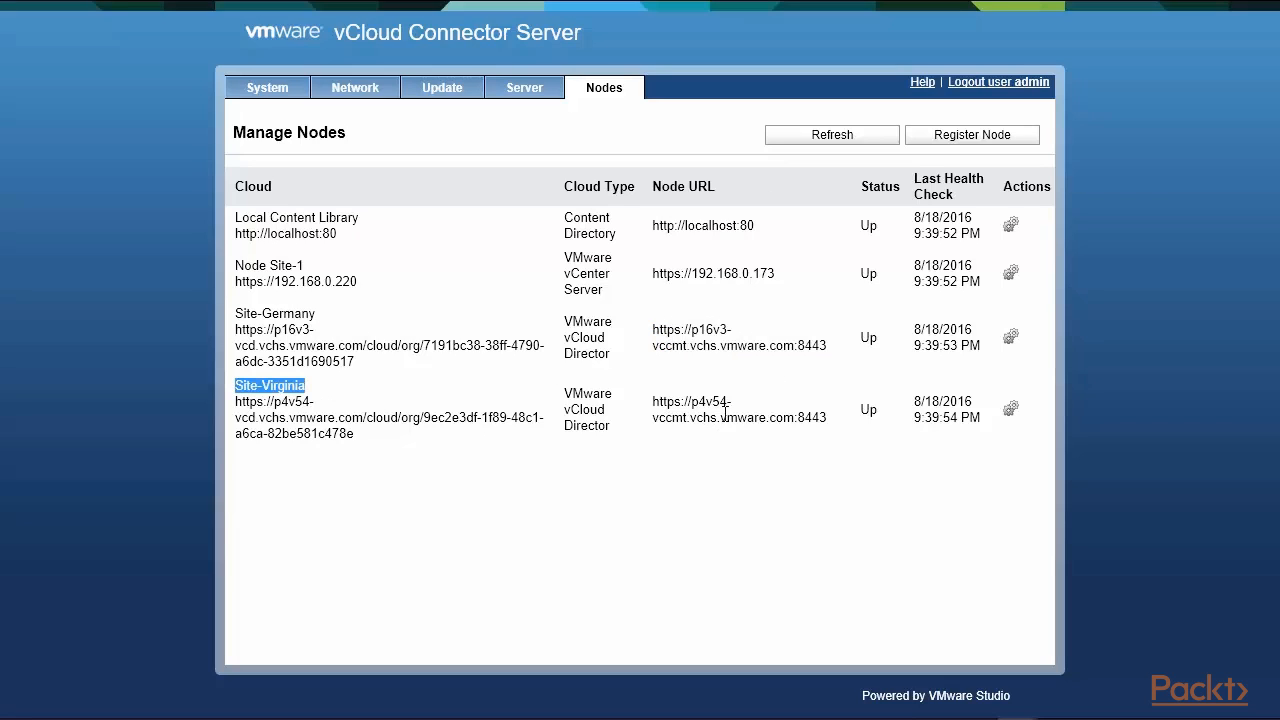
drag(651, 402, 732, 404)
drag(660, 437, 846, 437)
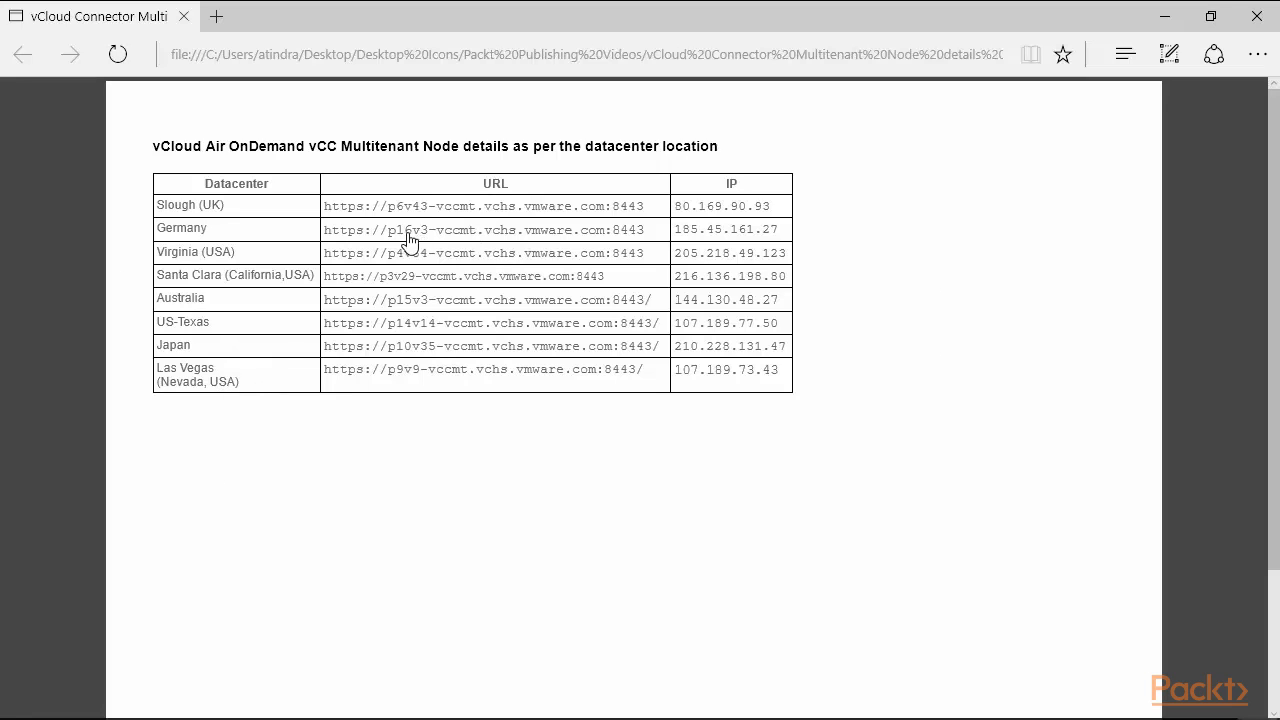
Highlight 'Multitenant Node' in the title of the node URLs and IPs PDF.
drag(340, 146, 450, 147)
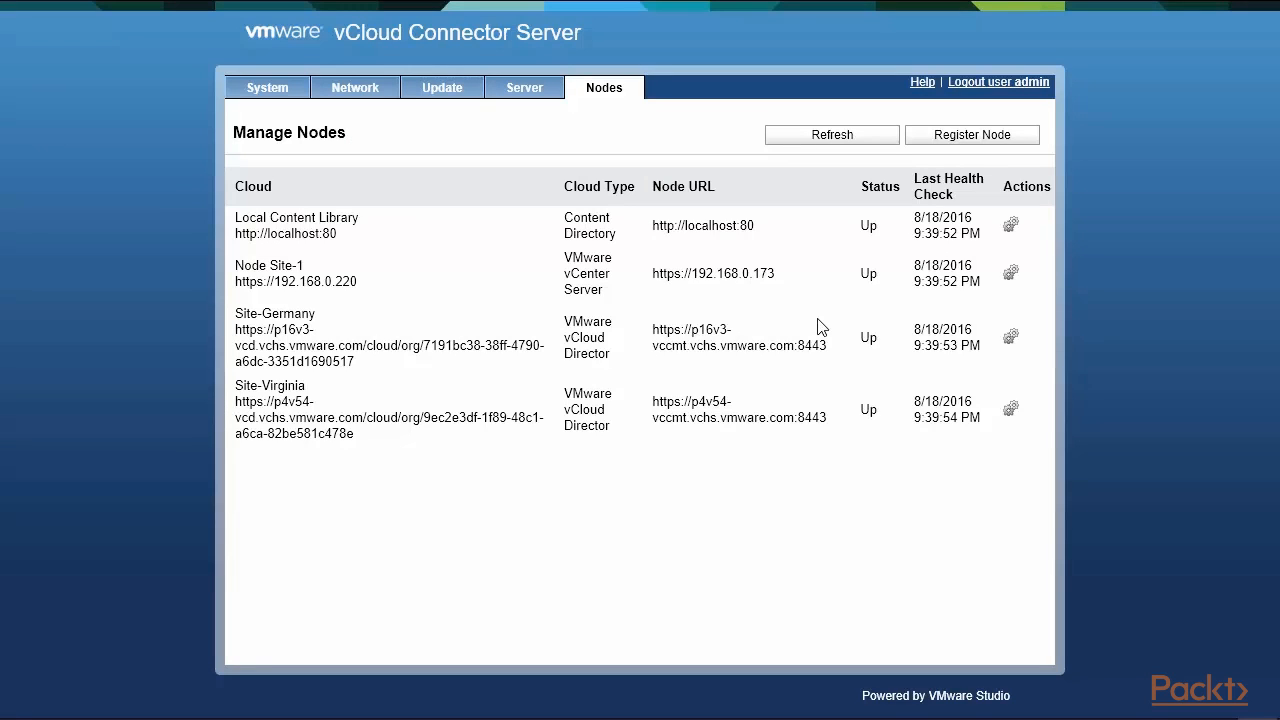
Open Register Node, choose vCloud Director as the cloud type, and highlight the username and password fields.
click(966, 140)
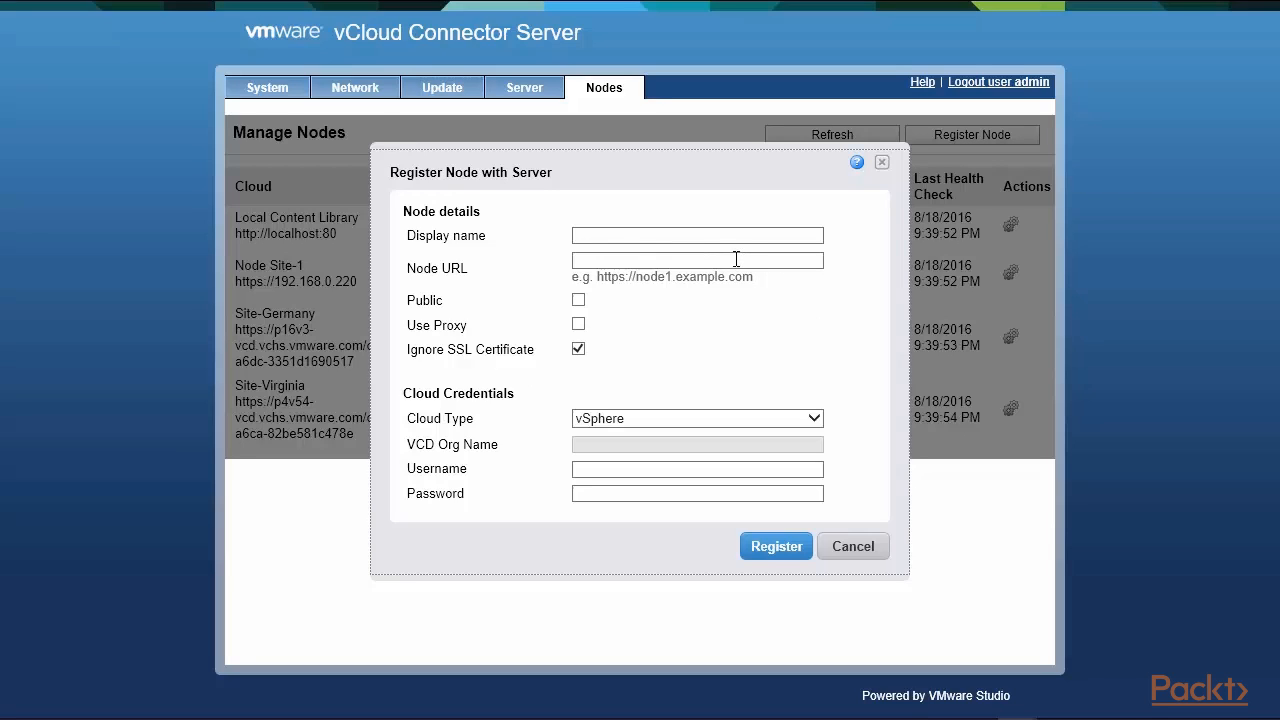
click(816, 423)
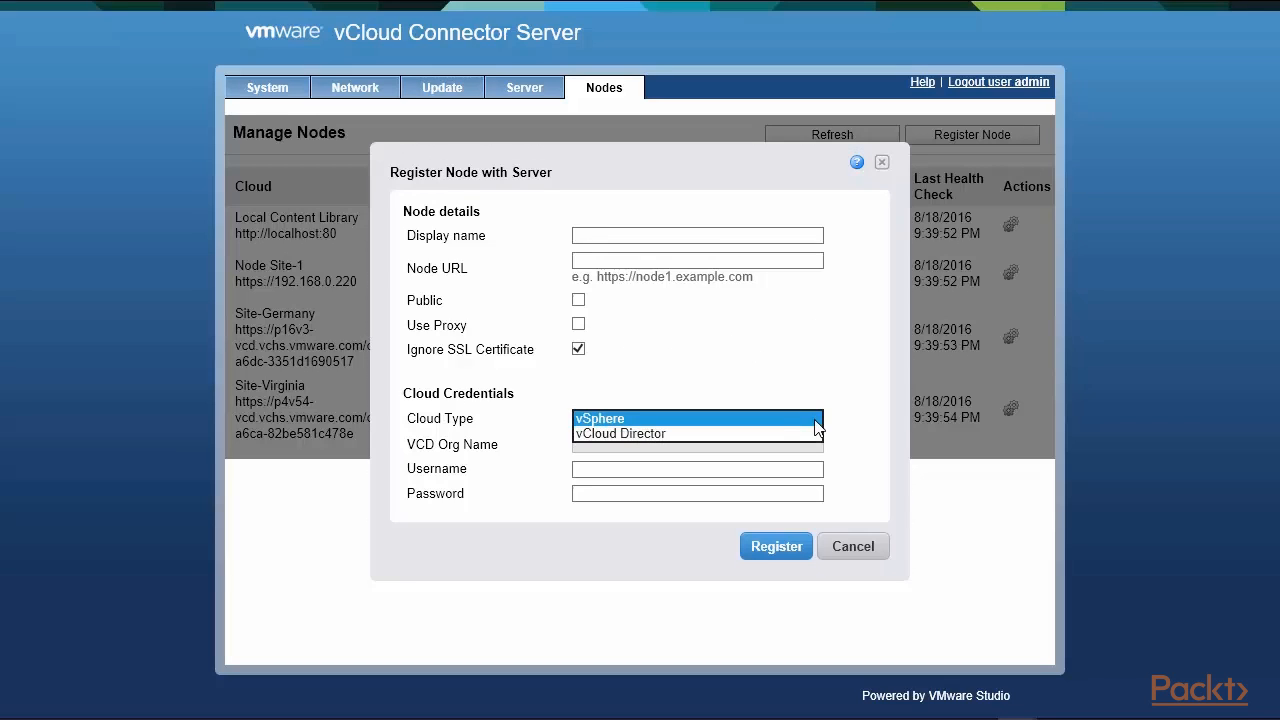
click(772, 433)
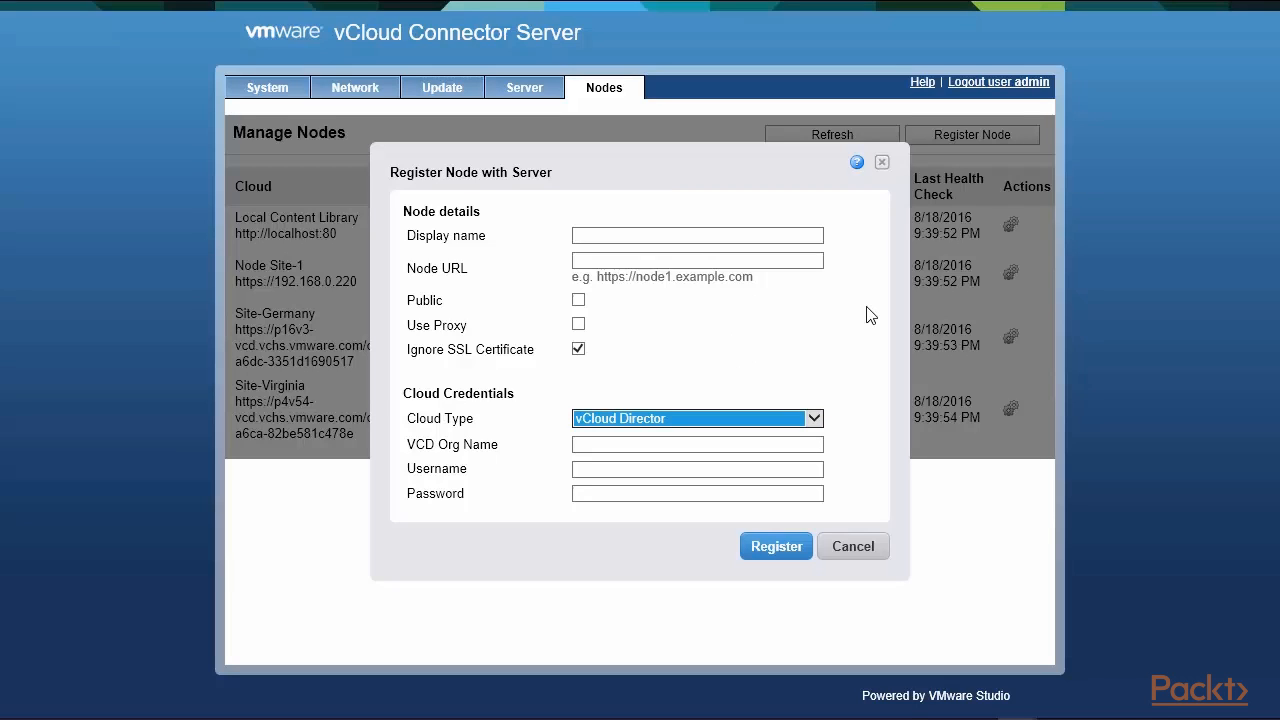
click(722, 443)
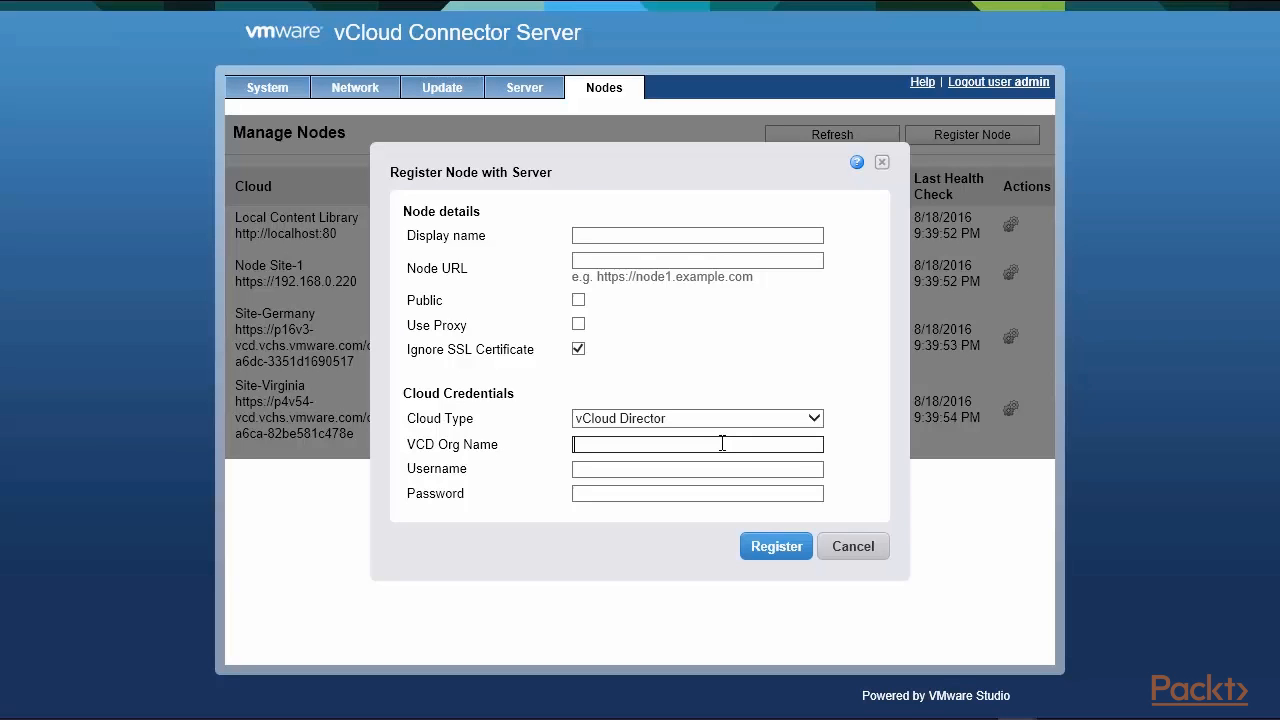
click(408, 470)
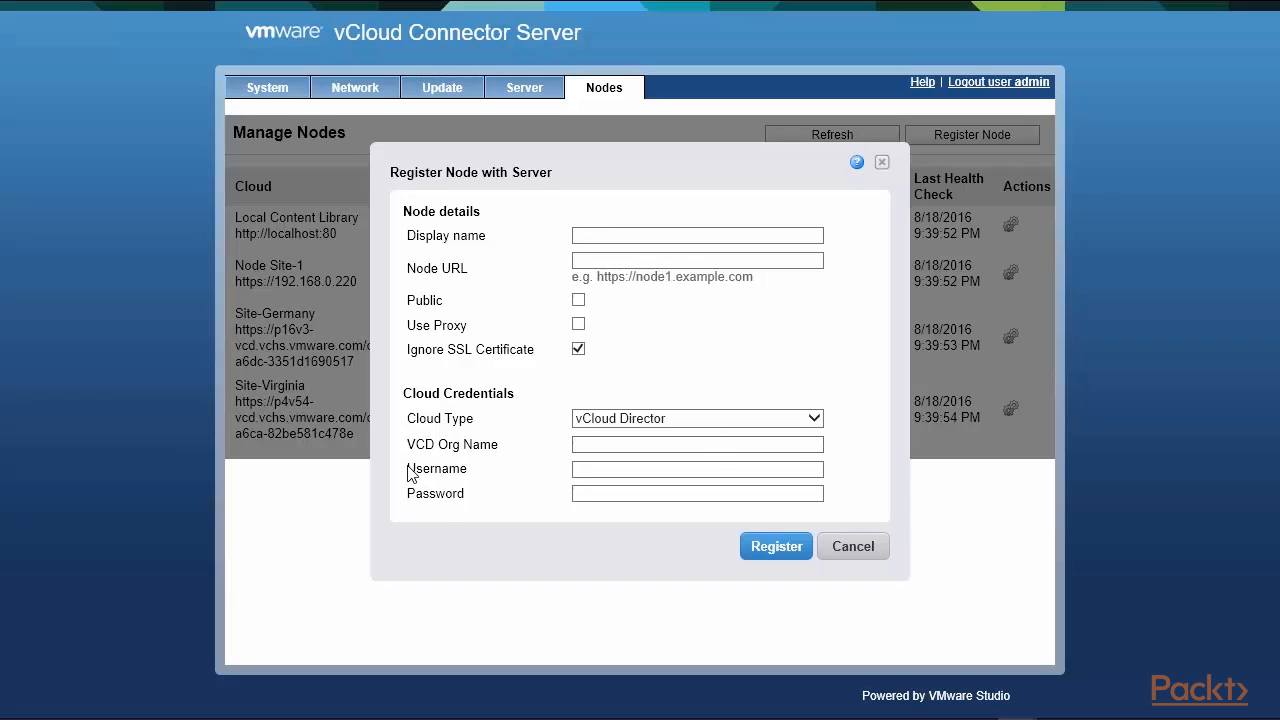
drag(408, 473, 442, 508)
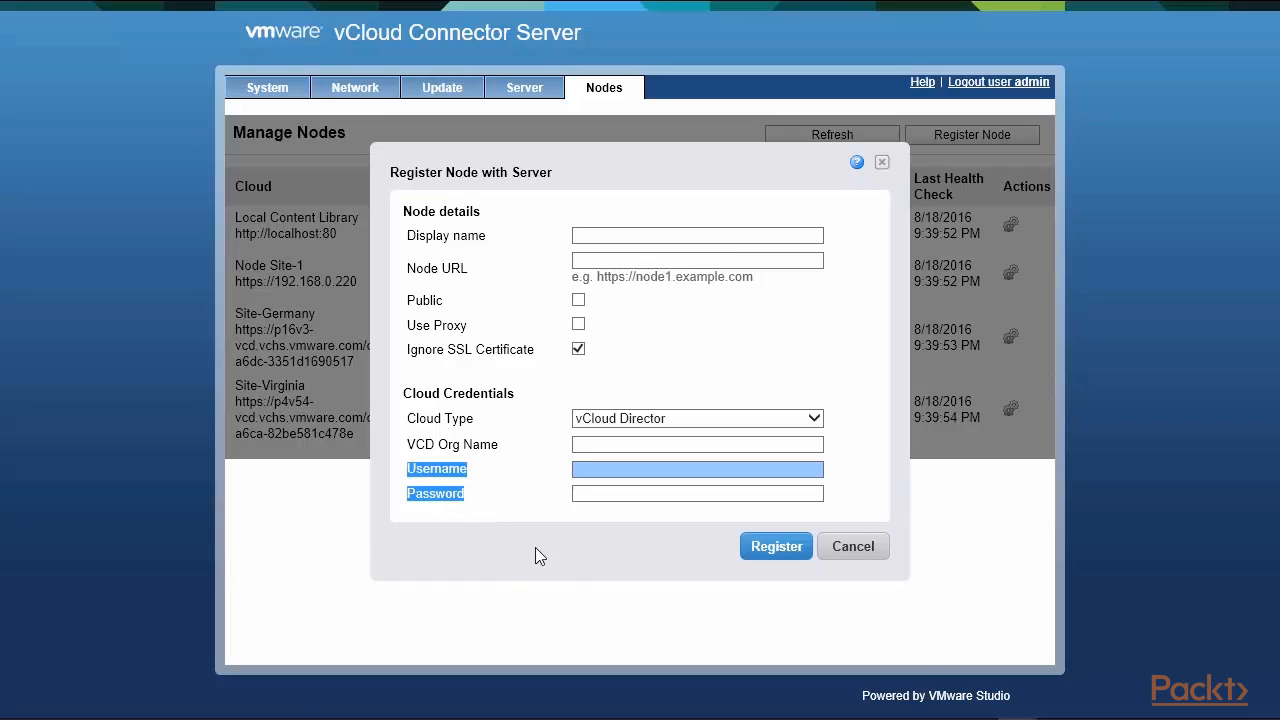
Cancel the node registration and select Node Site-1's row details and cloud type.
click(872, 560)
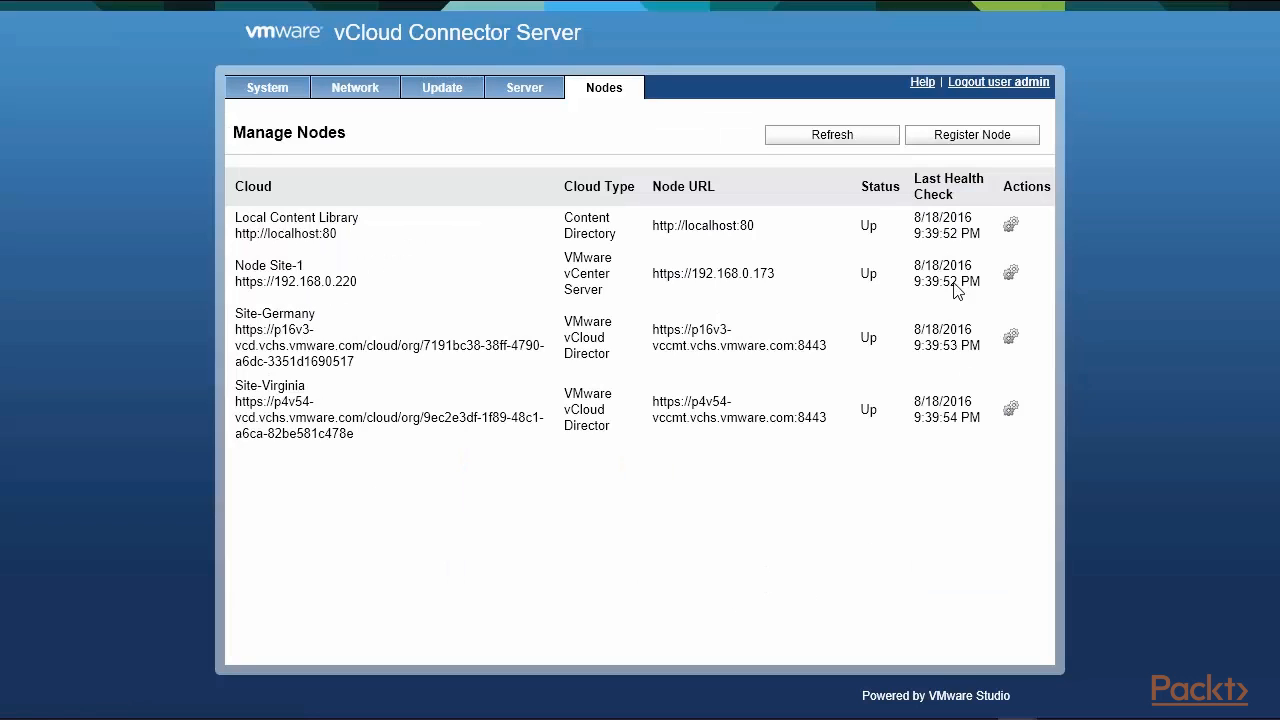
drag(862, 224, 819, 438)
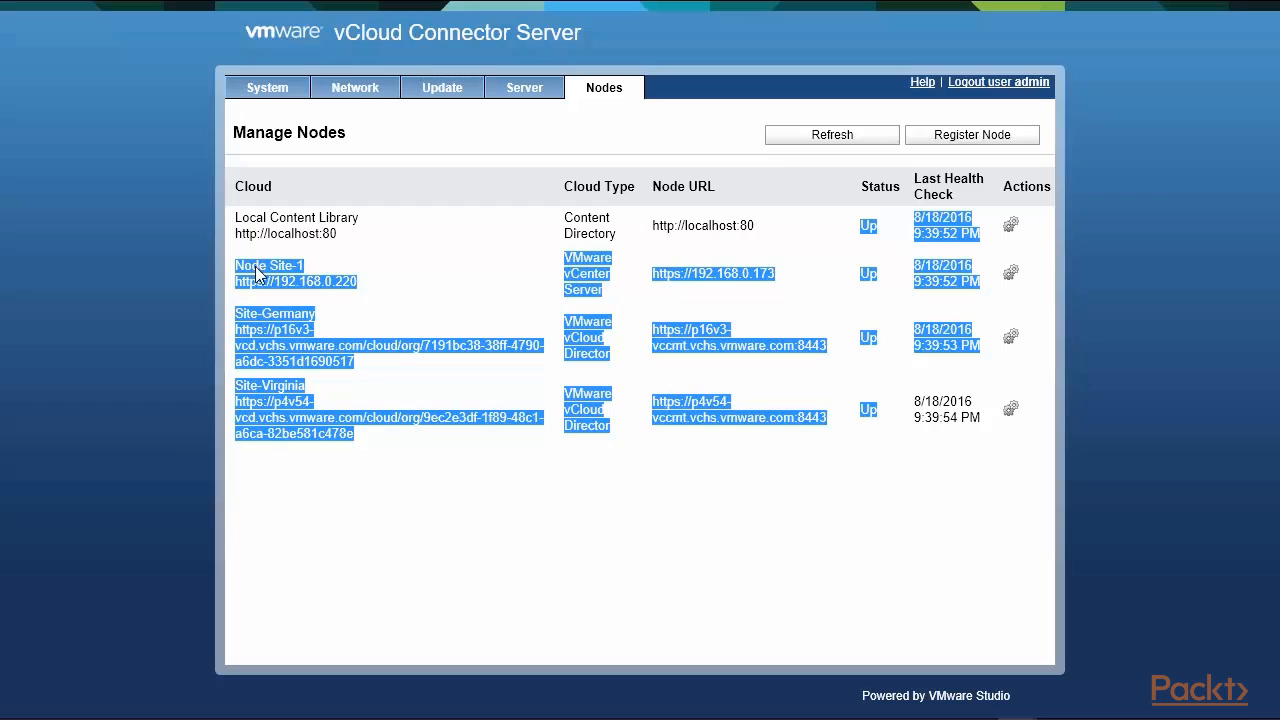
click(572, 272)
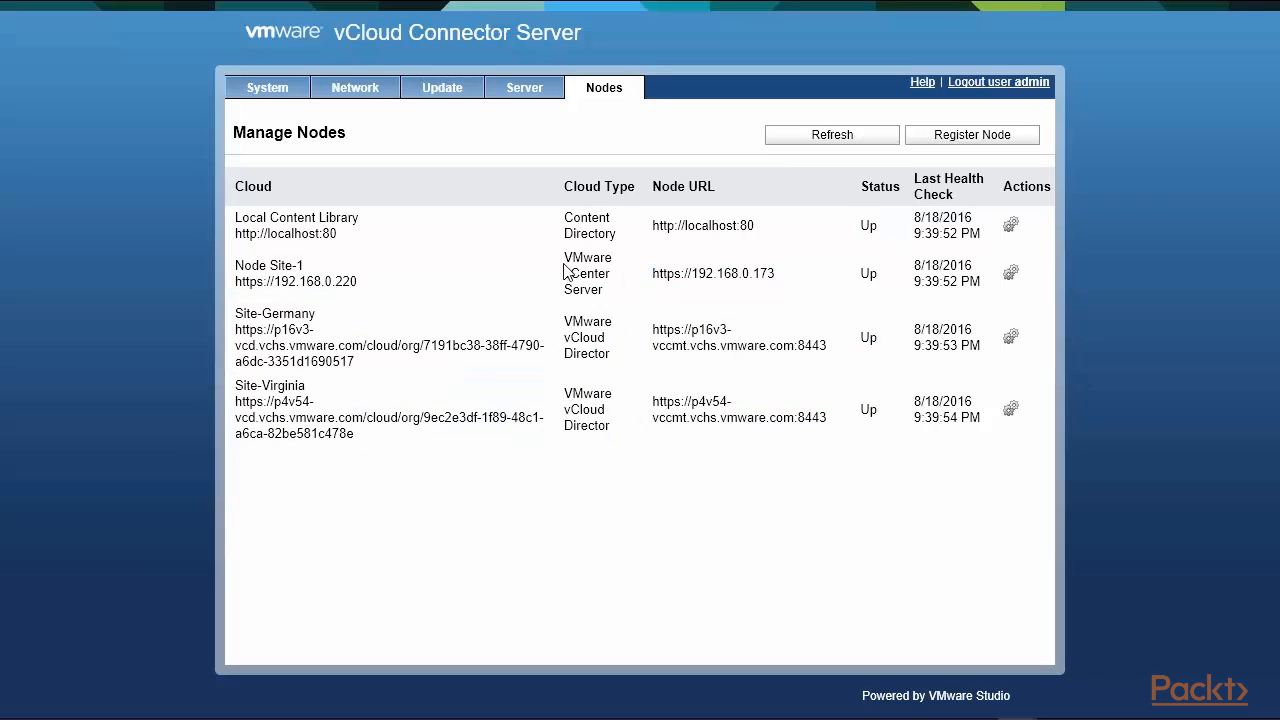
drag(565, 258, 605, 305)
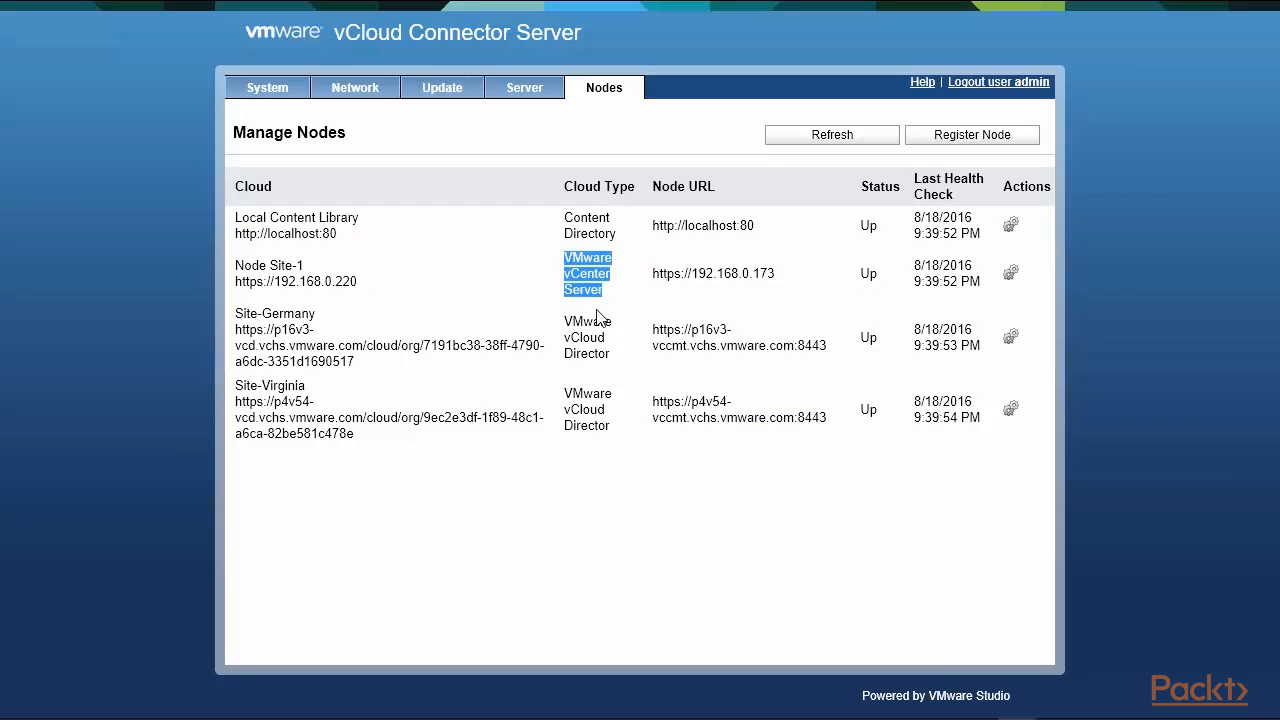
click(566, 320)
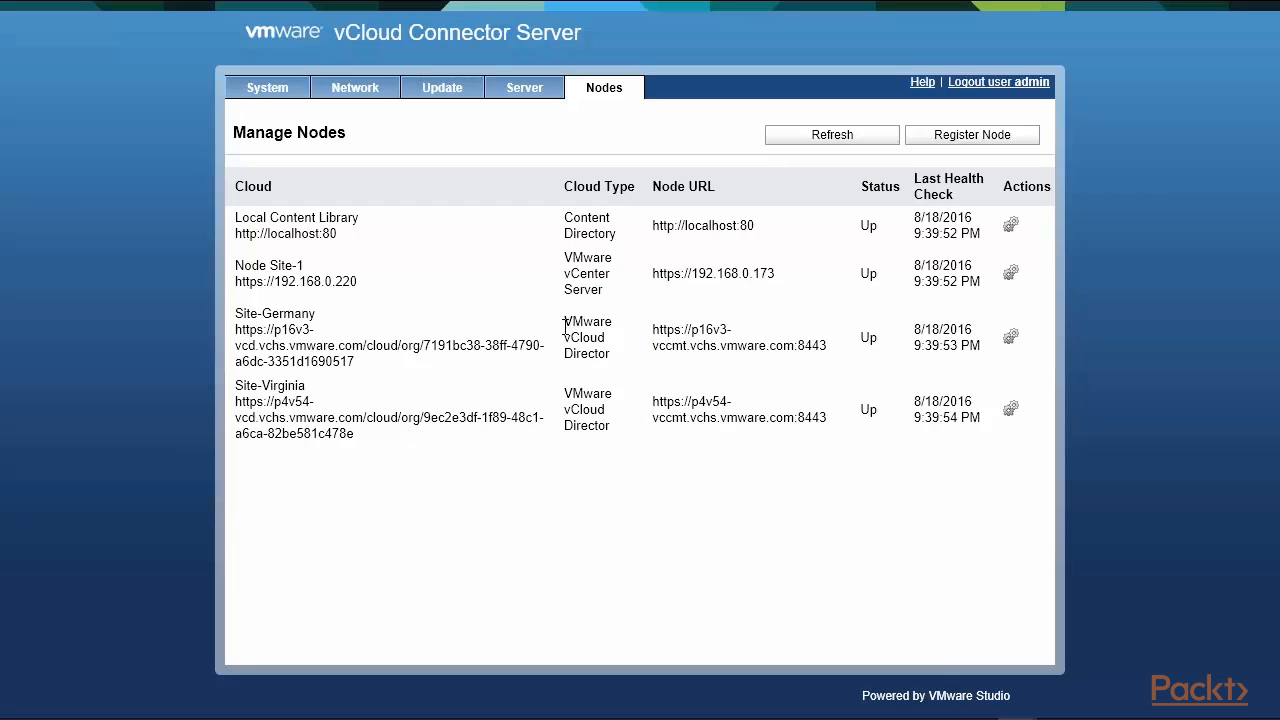
Select the Site-Germany and Site-Virginia cloud types, then go to the vSphere Client Home page.
drag(562, 324, 623, 437)
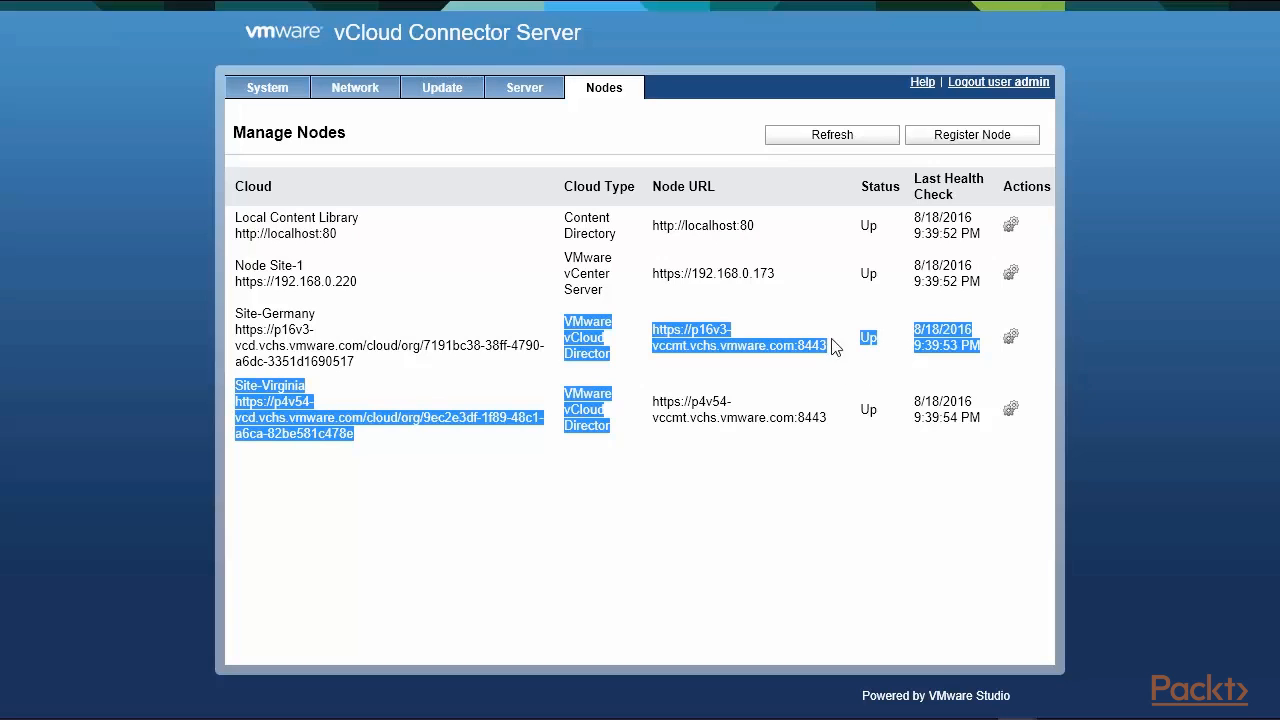
mouse_move(808, 6)
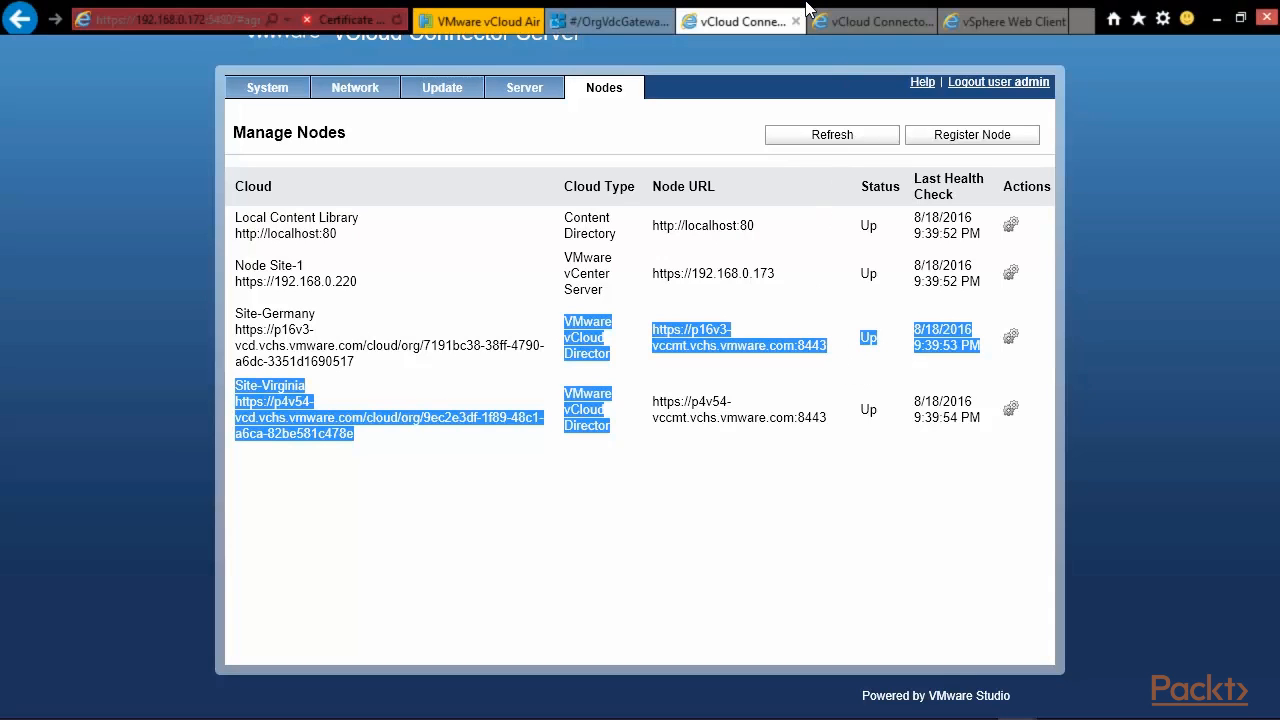
click(1017, 21)
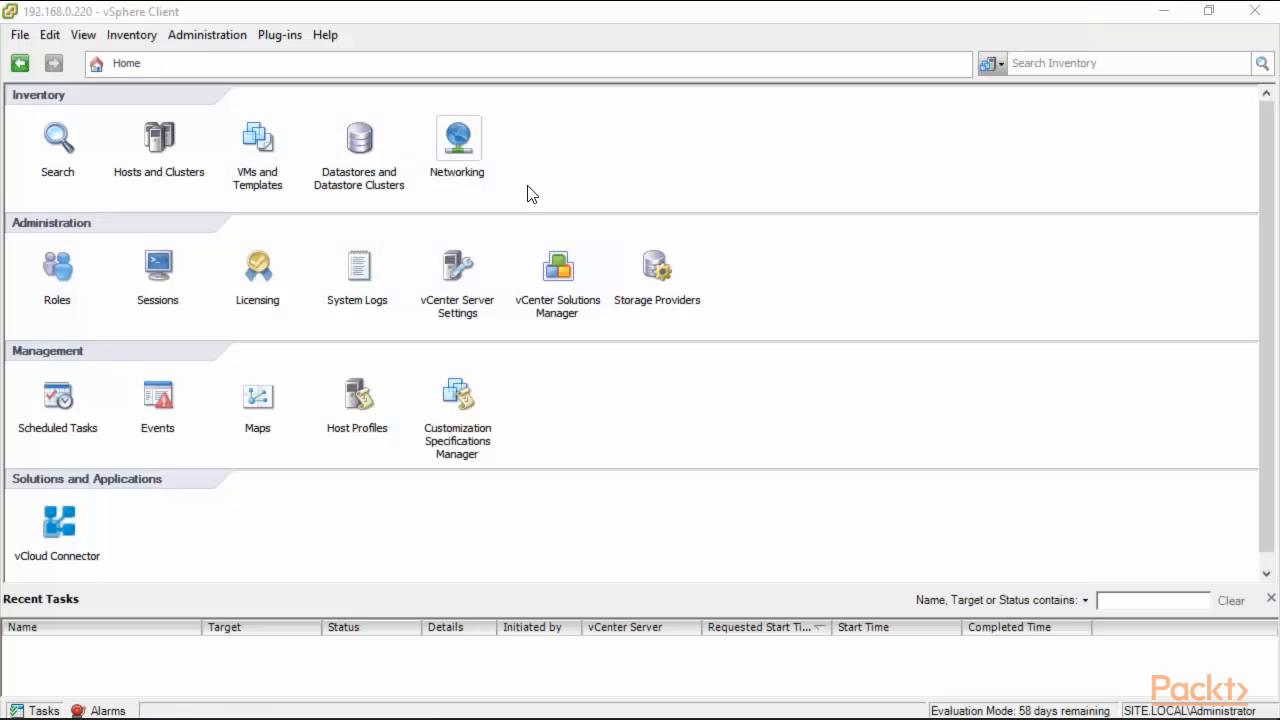
Open vCloud Connector, inspect Node Site-1, Site-Germany and Site-Virginia, then list the registered clouds.
click(57, 540)
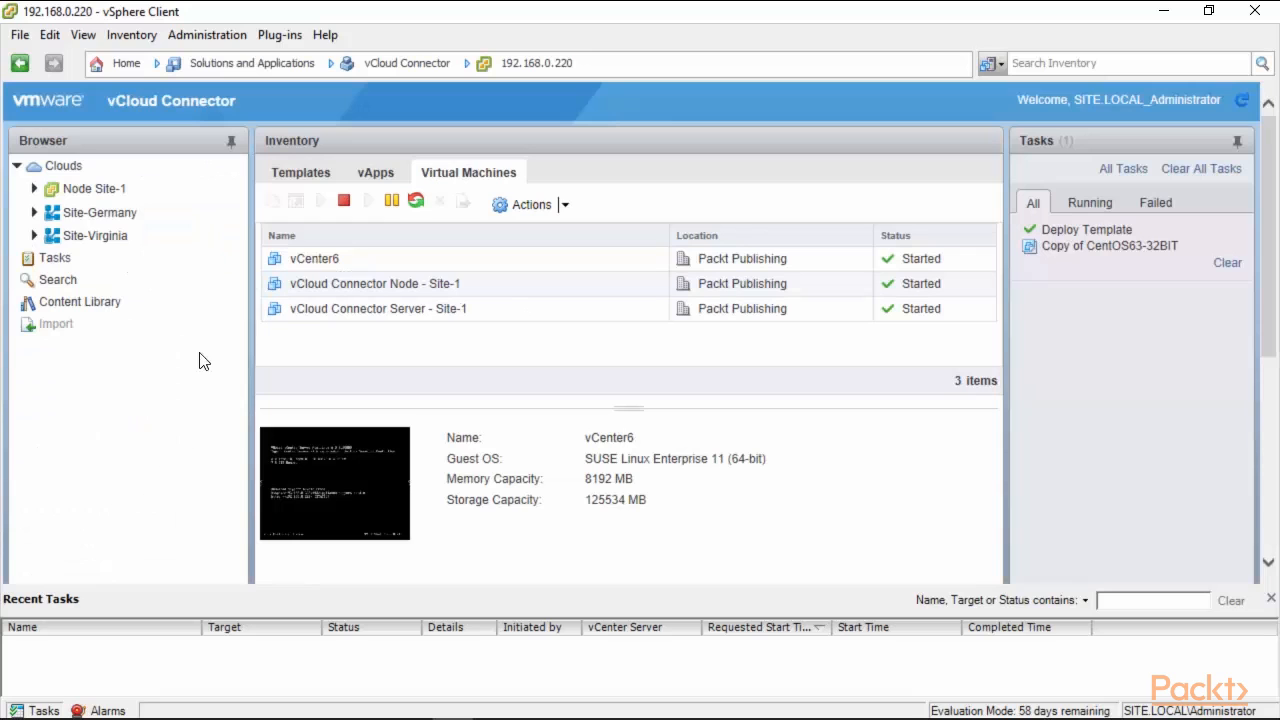
click(66, 170)
click(80, 190)
click(103, 214)
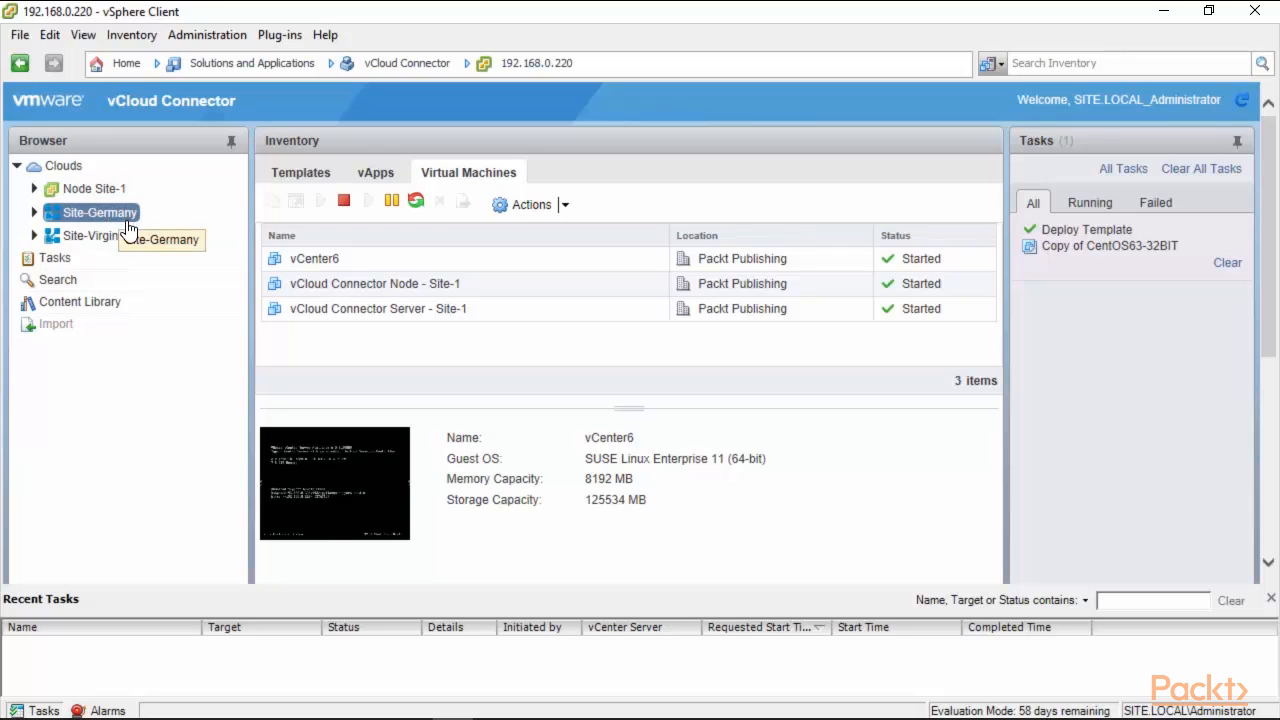
click(99, 237)
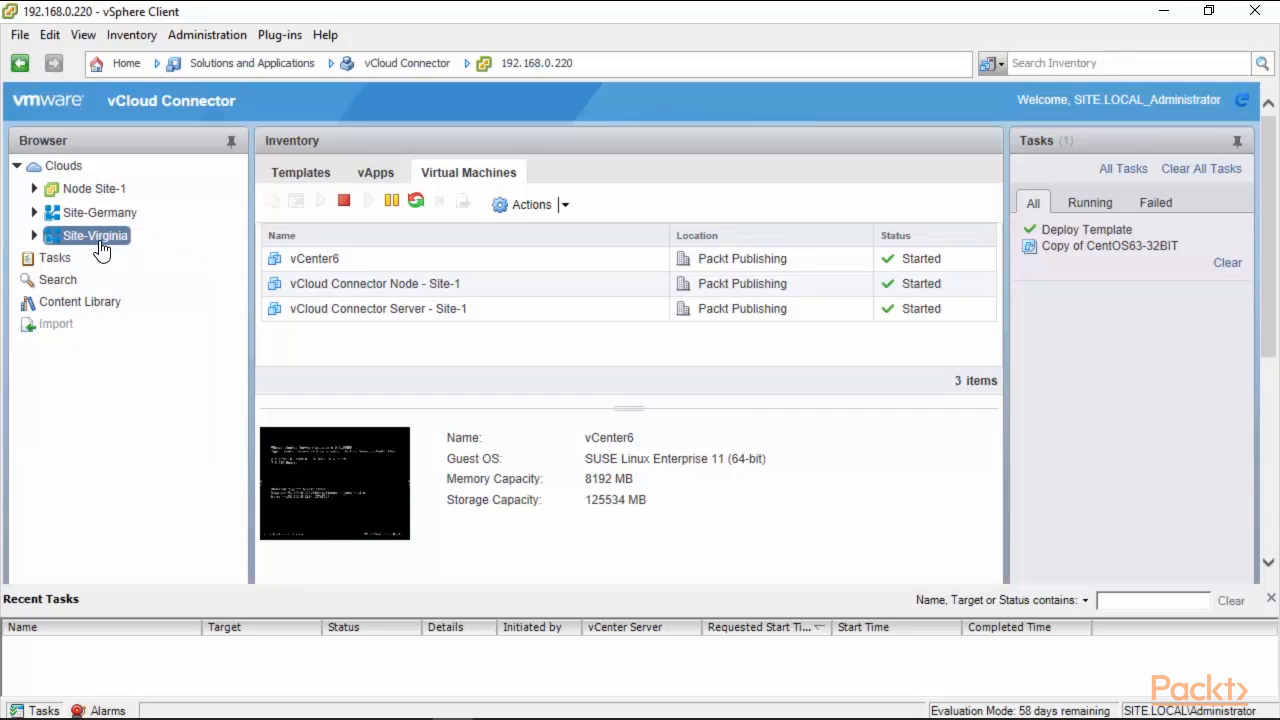
click(57, 172)
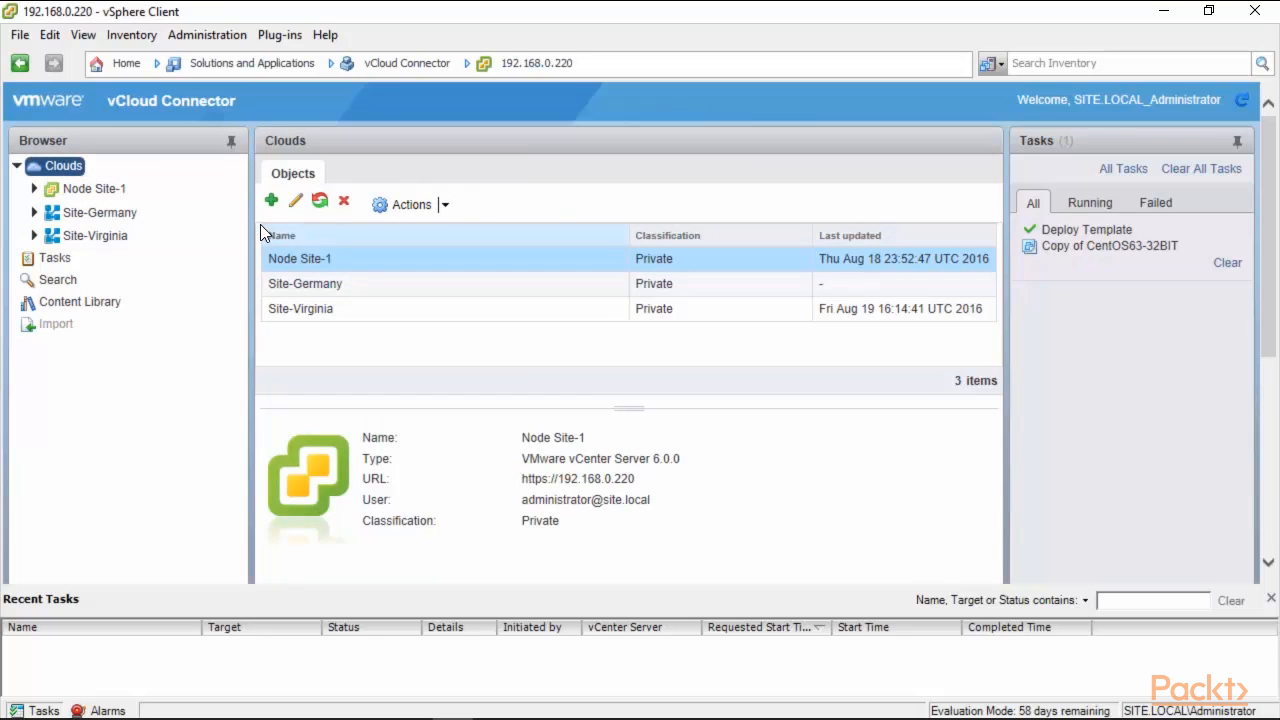
Try adding another cloud, acknowledge that all clouds are already added, and select Node Site-1.
click(273, 205)
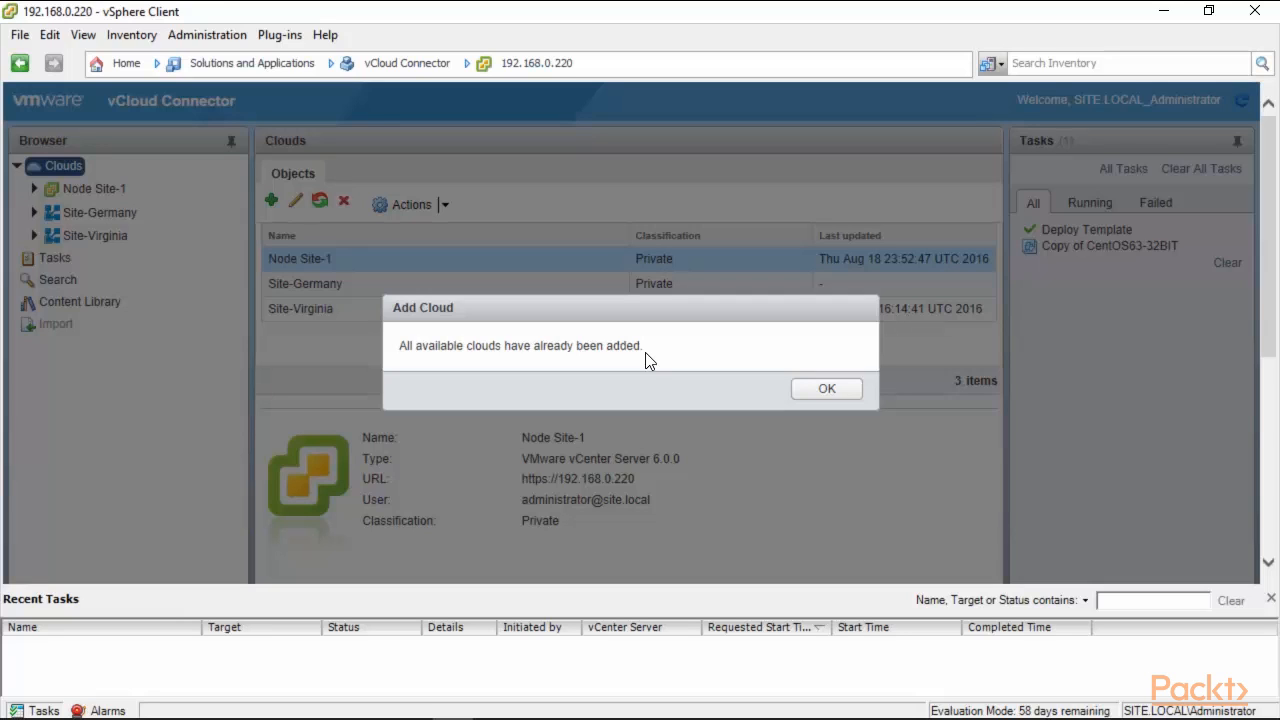
click(827, 390)
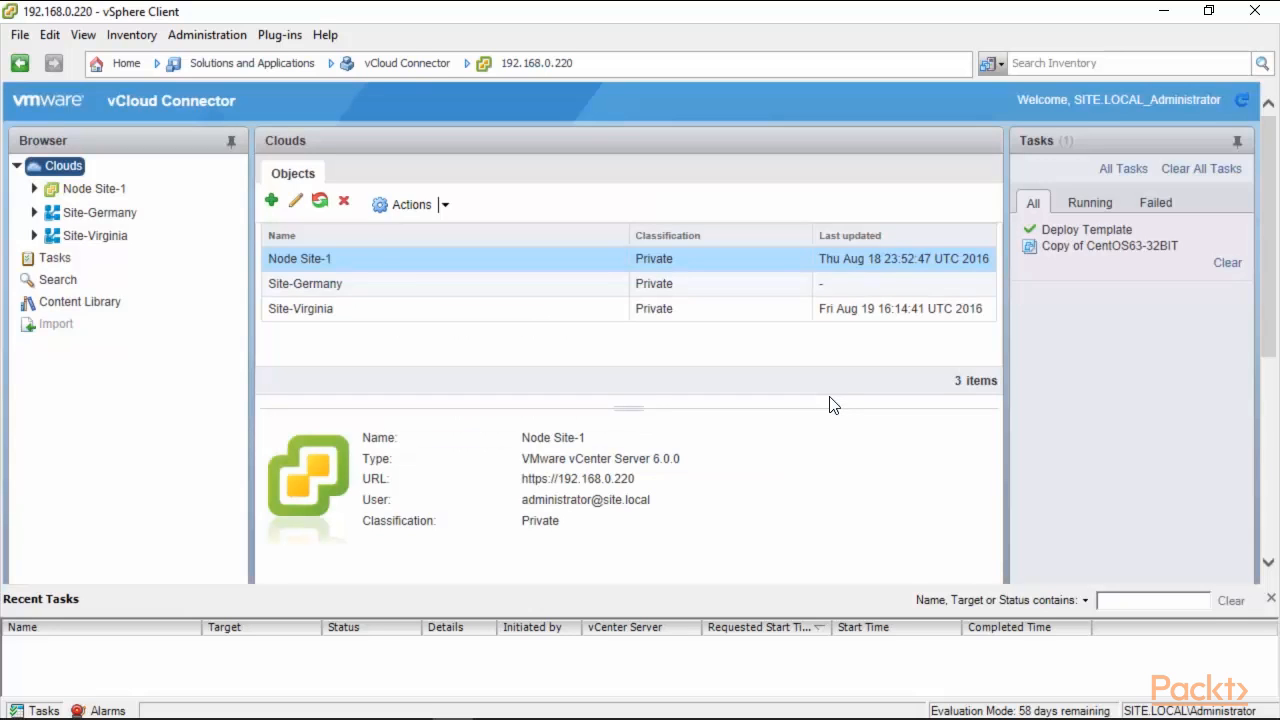
click(335, 262)
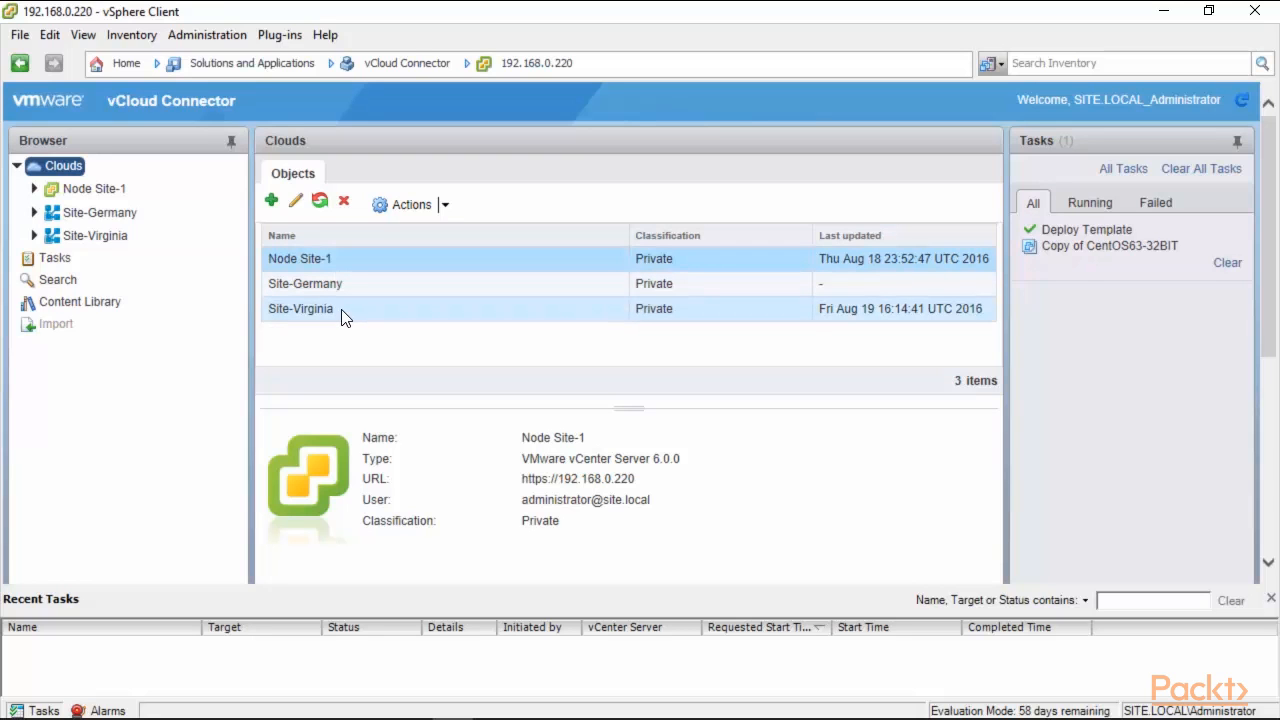
Check Packt Publishing under Node Site-1: three virtual machines, no vApps, no templates.
click(35, 189)
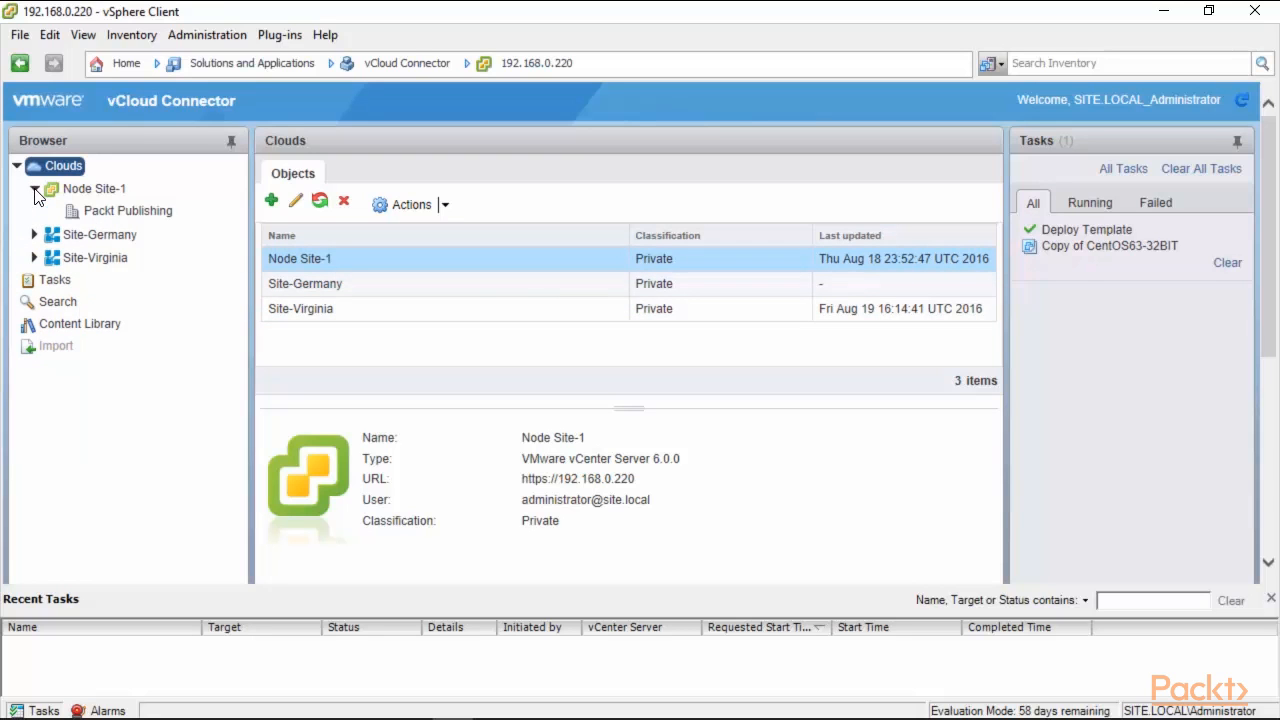
click(150, 212)
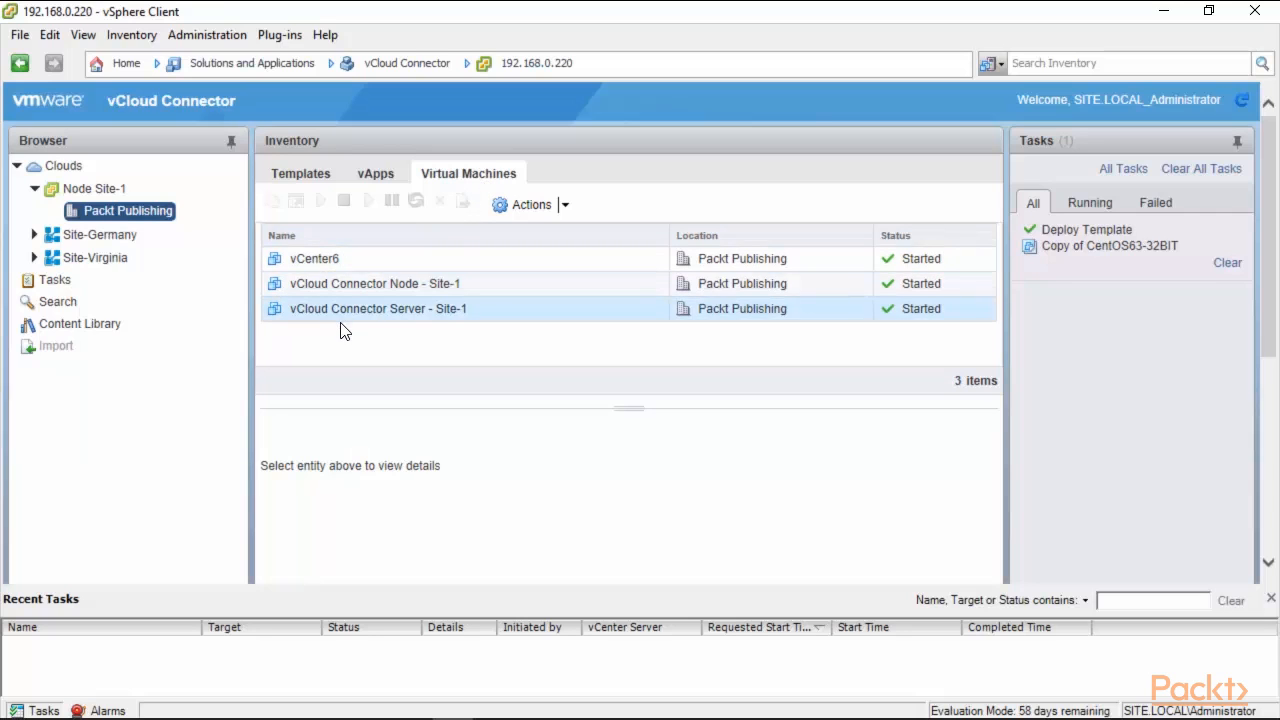
click(376, 174)
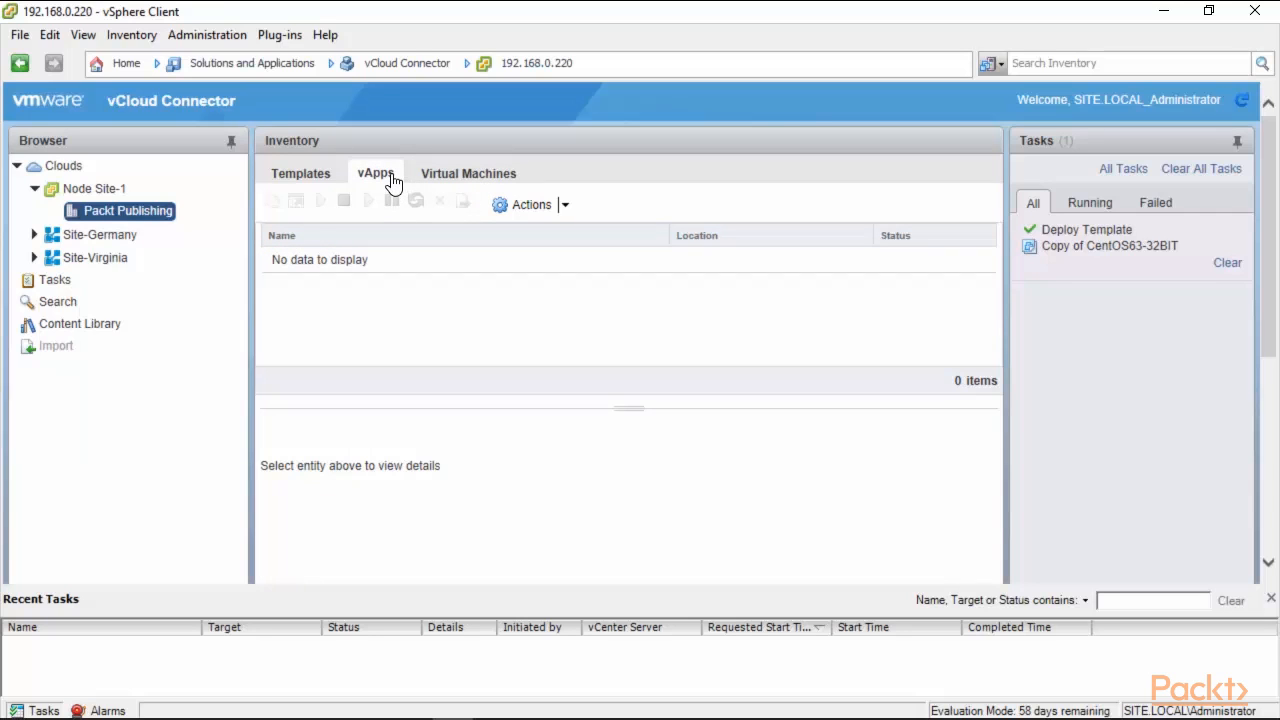
click(305, 186)
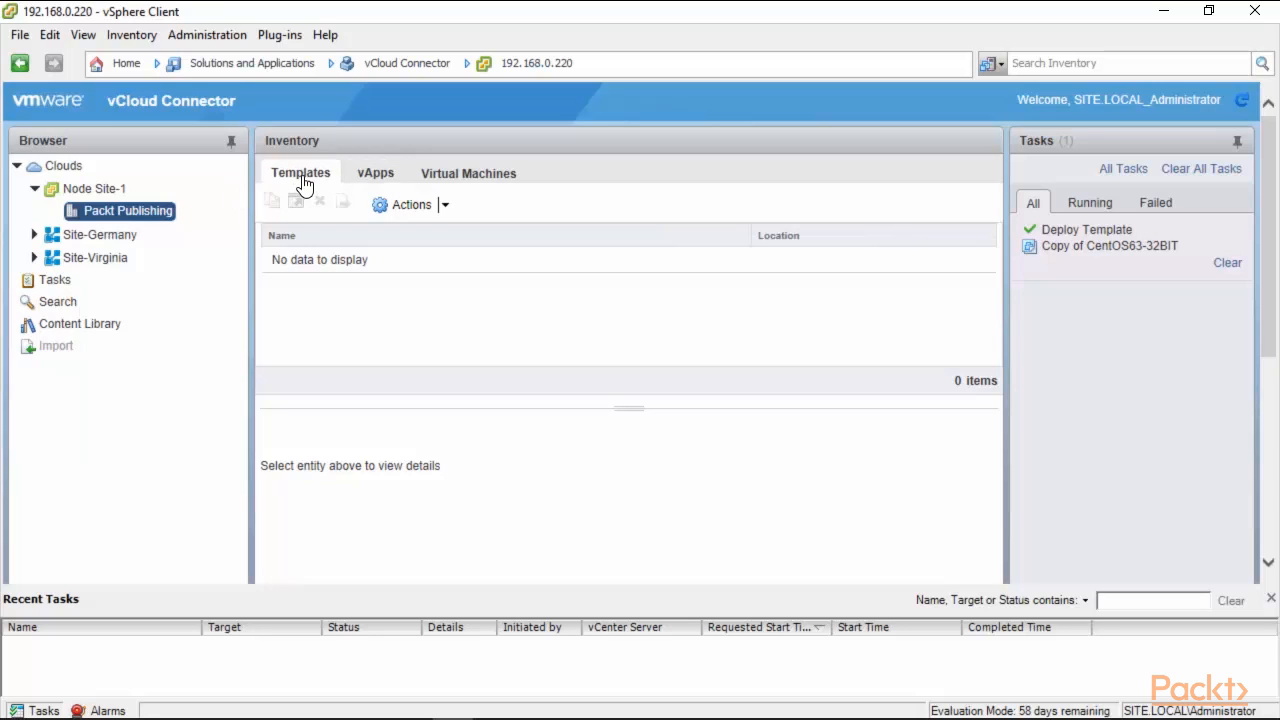
click(38, 188)
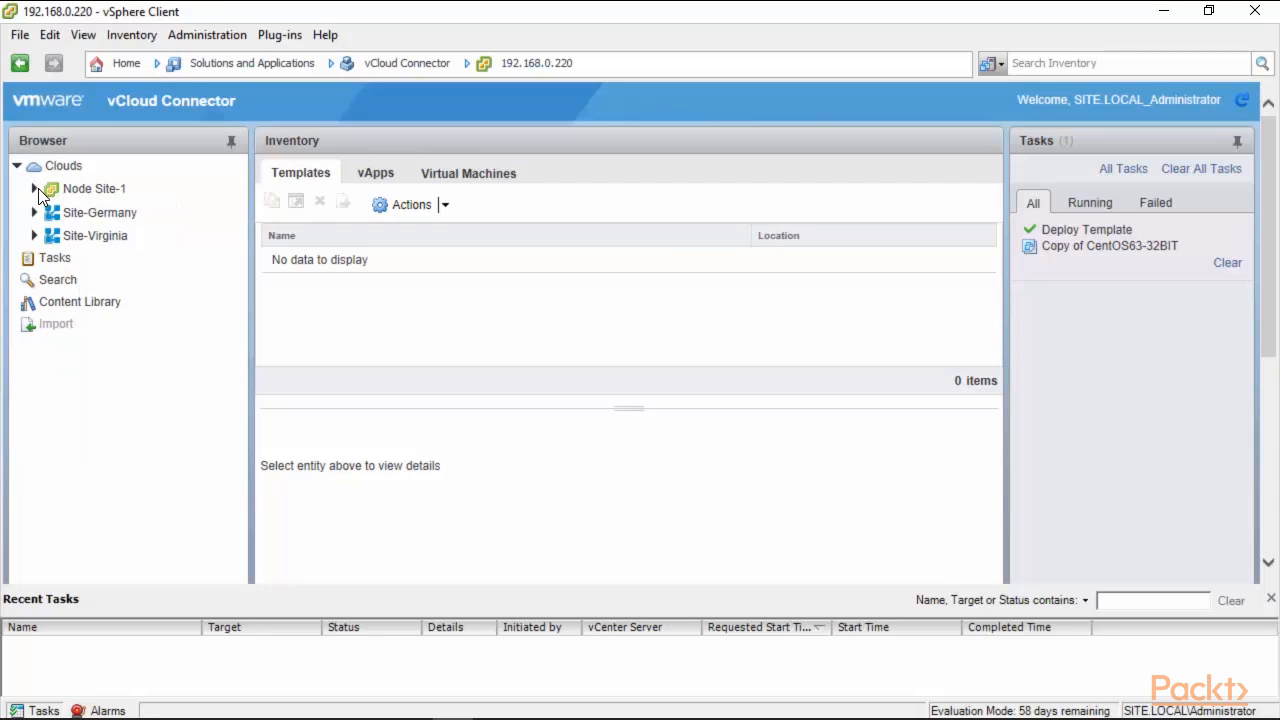
Browse VDC1's virtual machines, vApps and templates, then list the Public Catalog's 11 templates.
click(34, 212)
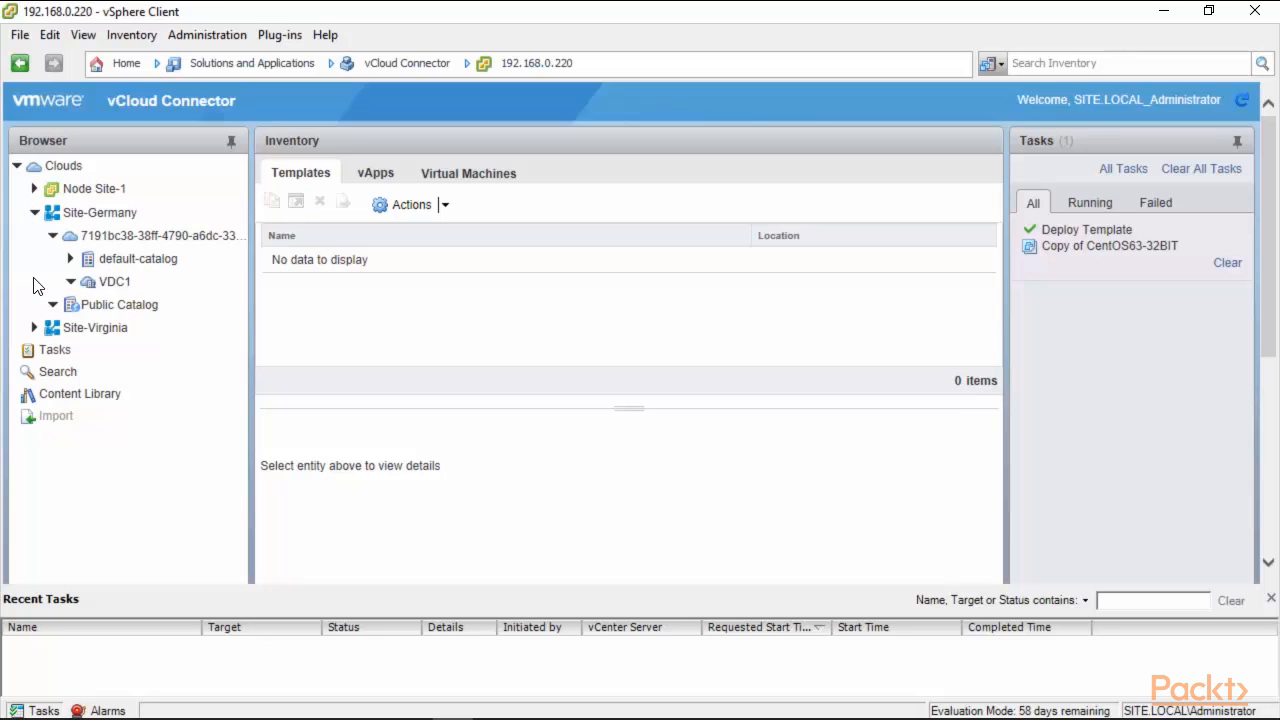
click(115, 284)
click(485, 183)
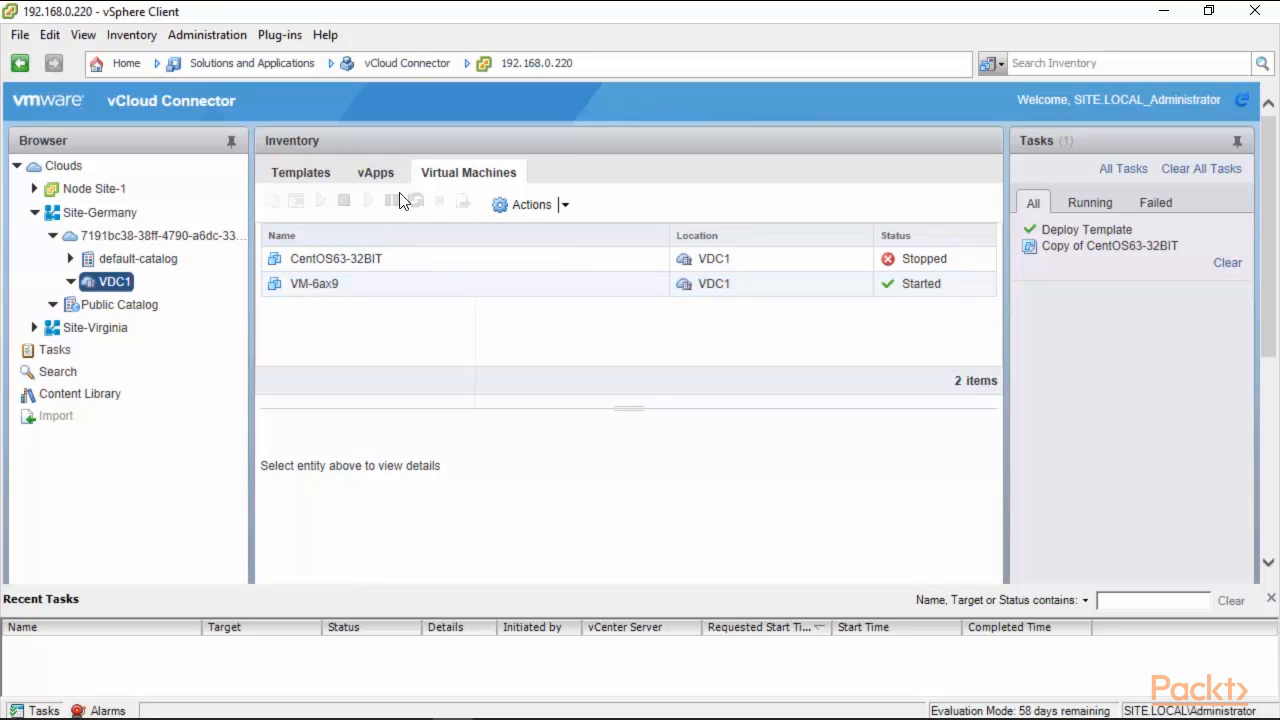
click(380, 175)
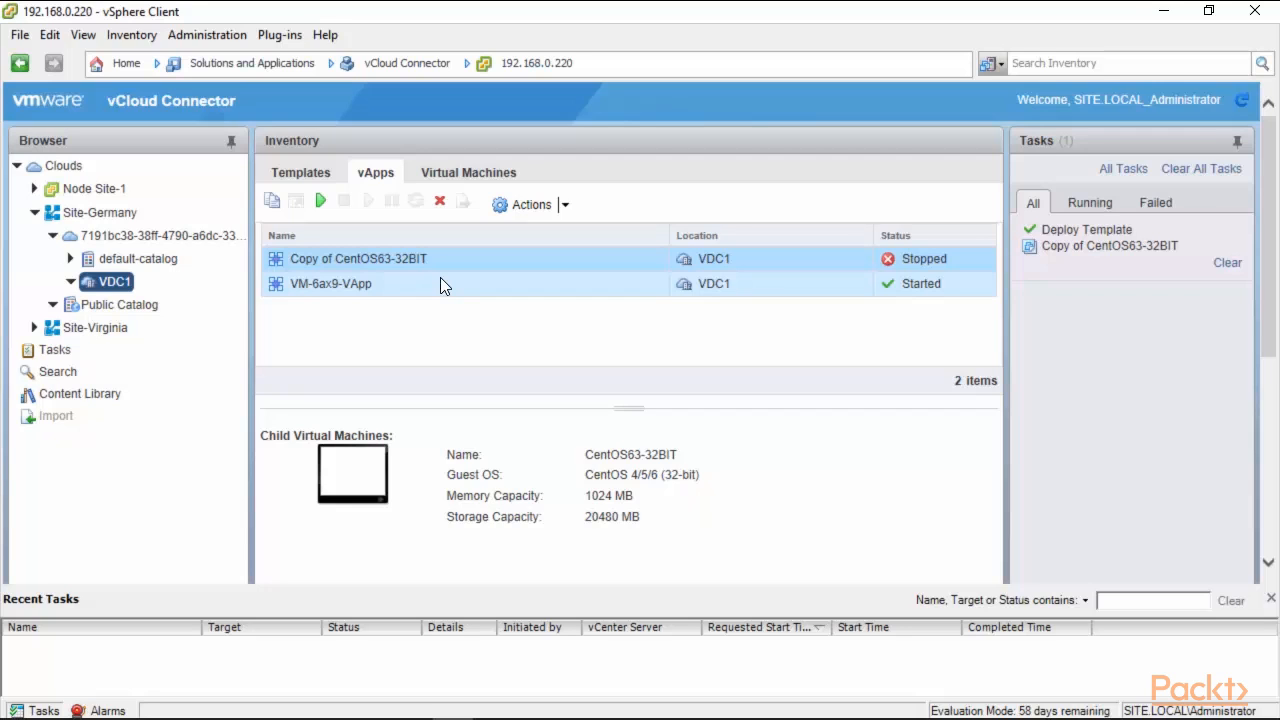
click(289, 175)
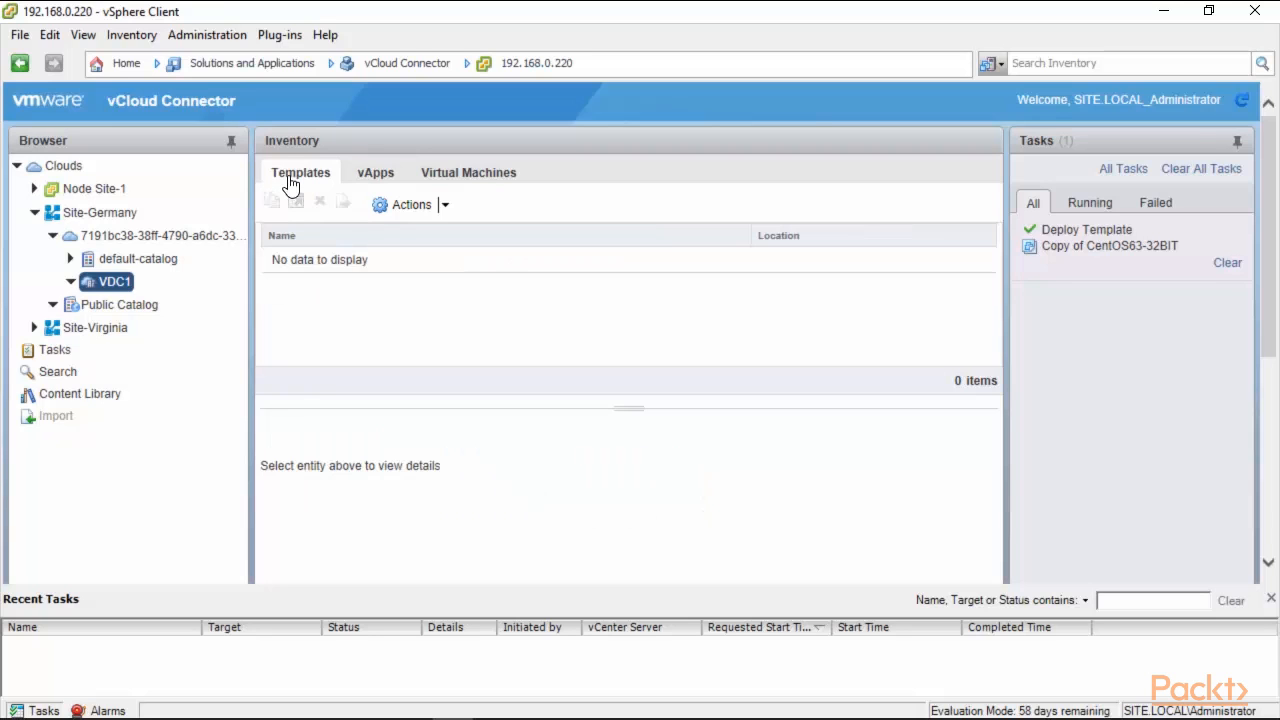
click(112, 305)
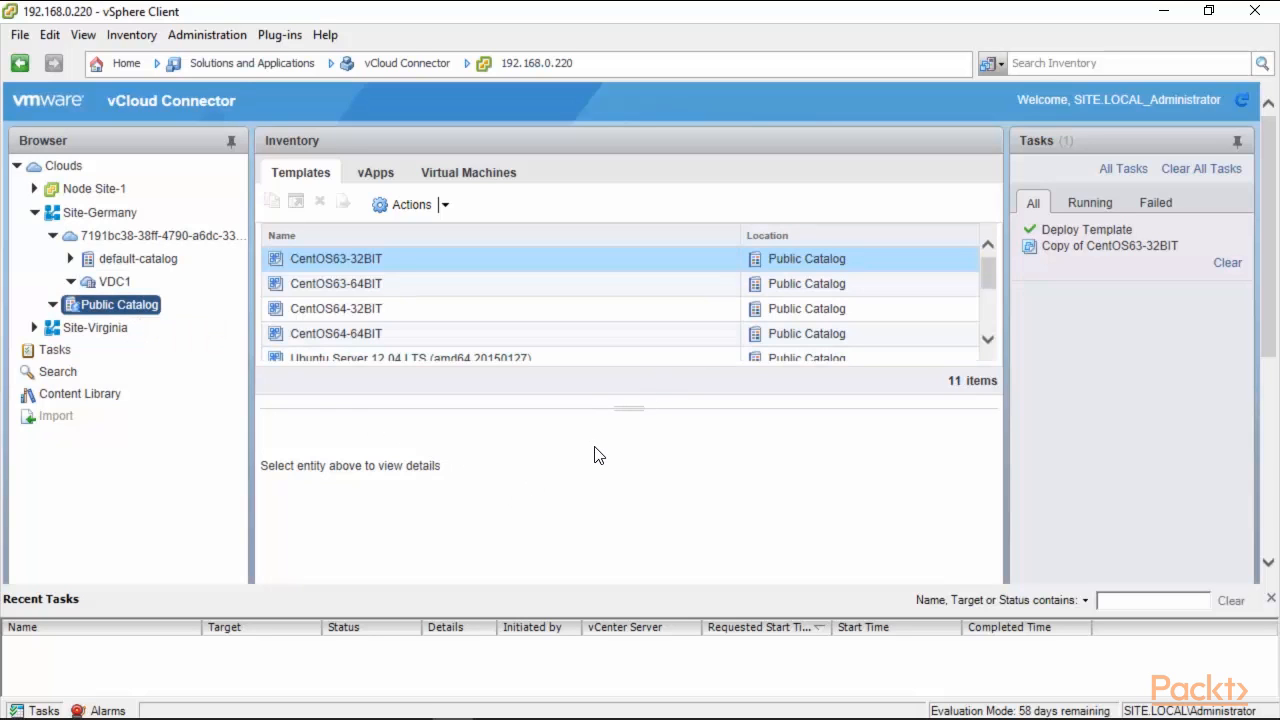
mouse_move(991, 271)
mouse_down()
mouse_move(991, 318)
mouse_move(988, 255)
mouse_up()
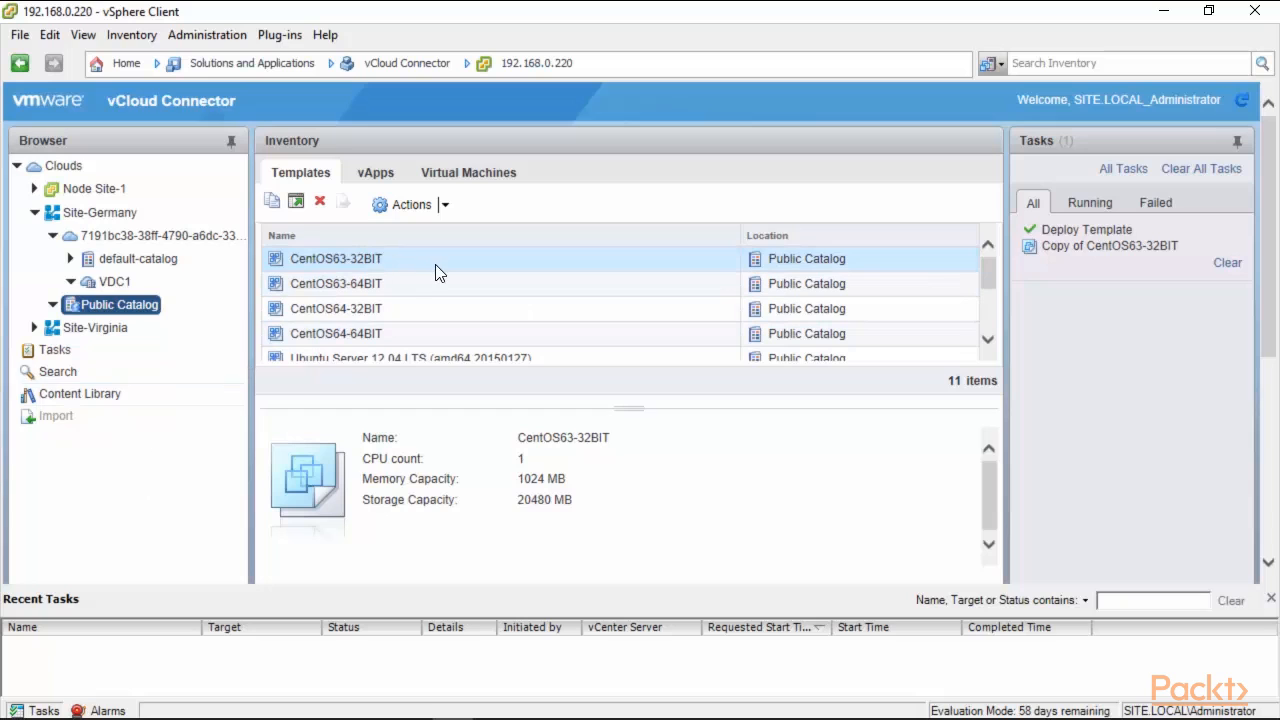
Start deploying the CentOS63-32BIT template, naming the copy with 'Packt'.
click(450, 206)
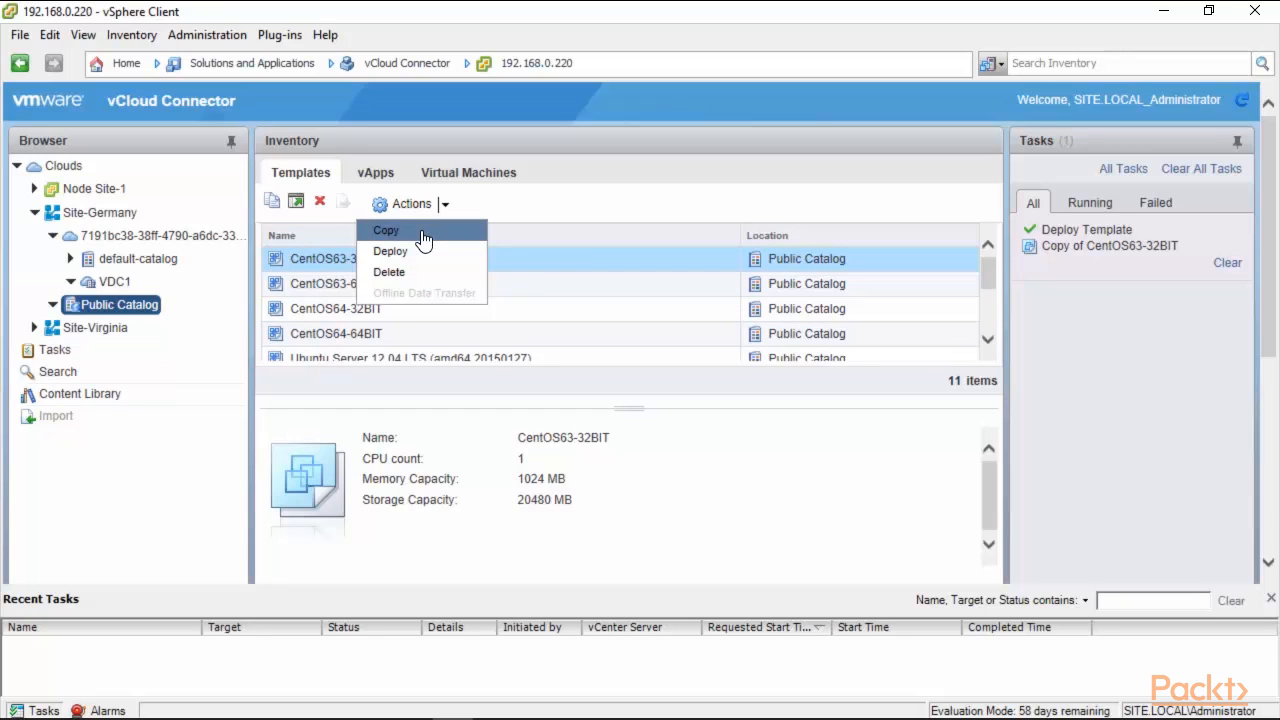
click(391, 258)
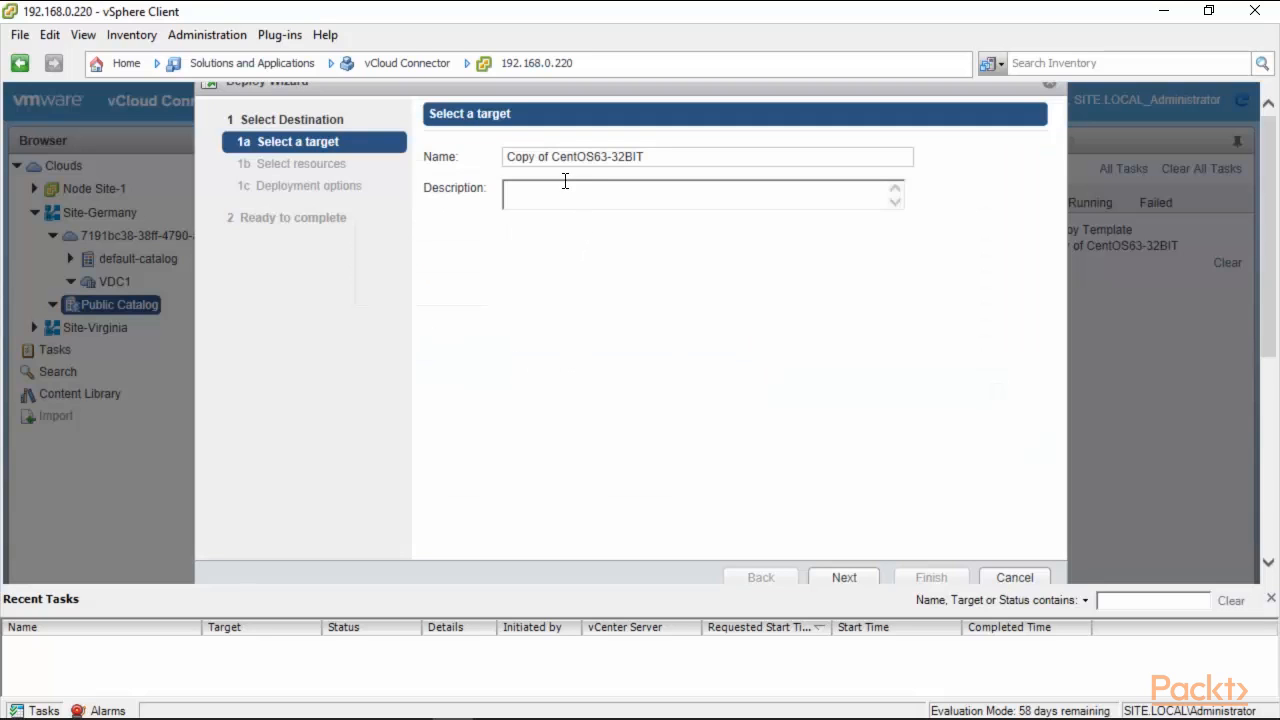
click(651, 157)
text(Packy)
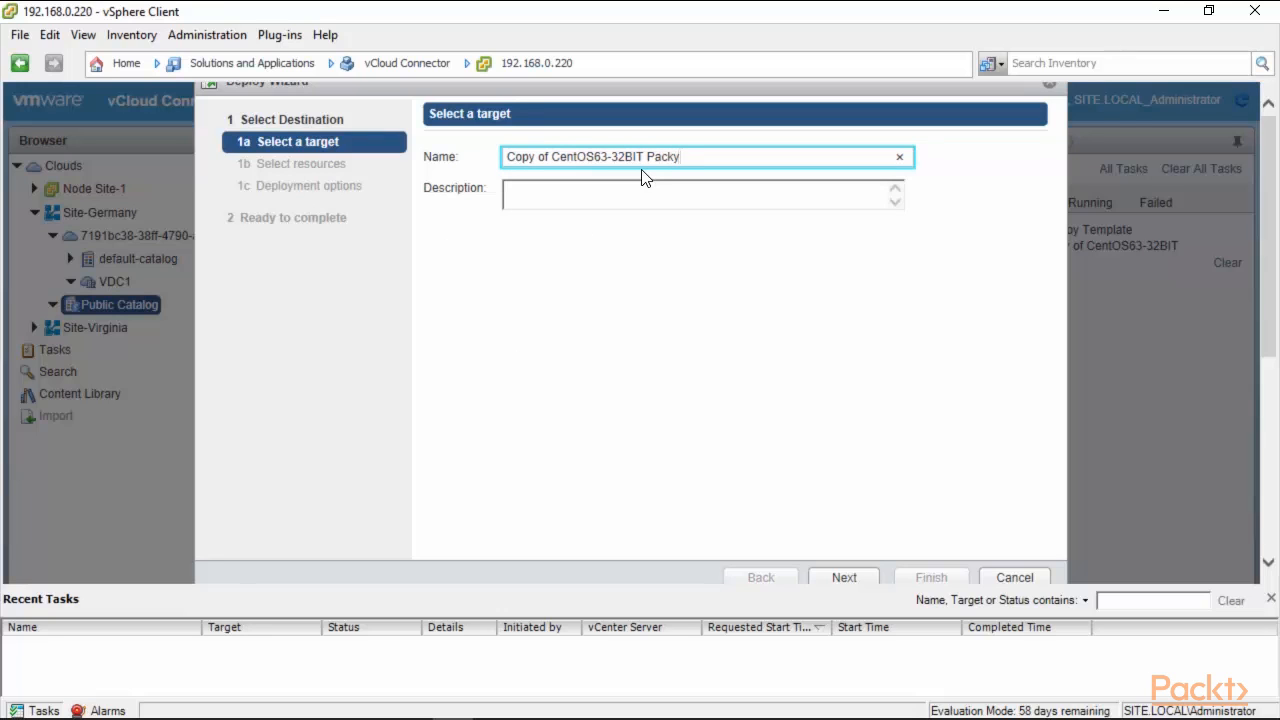
key(BackSpace)
text(t)
click(847, 580)
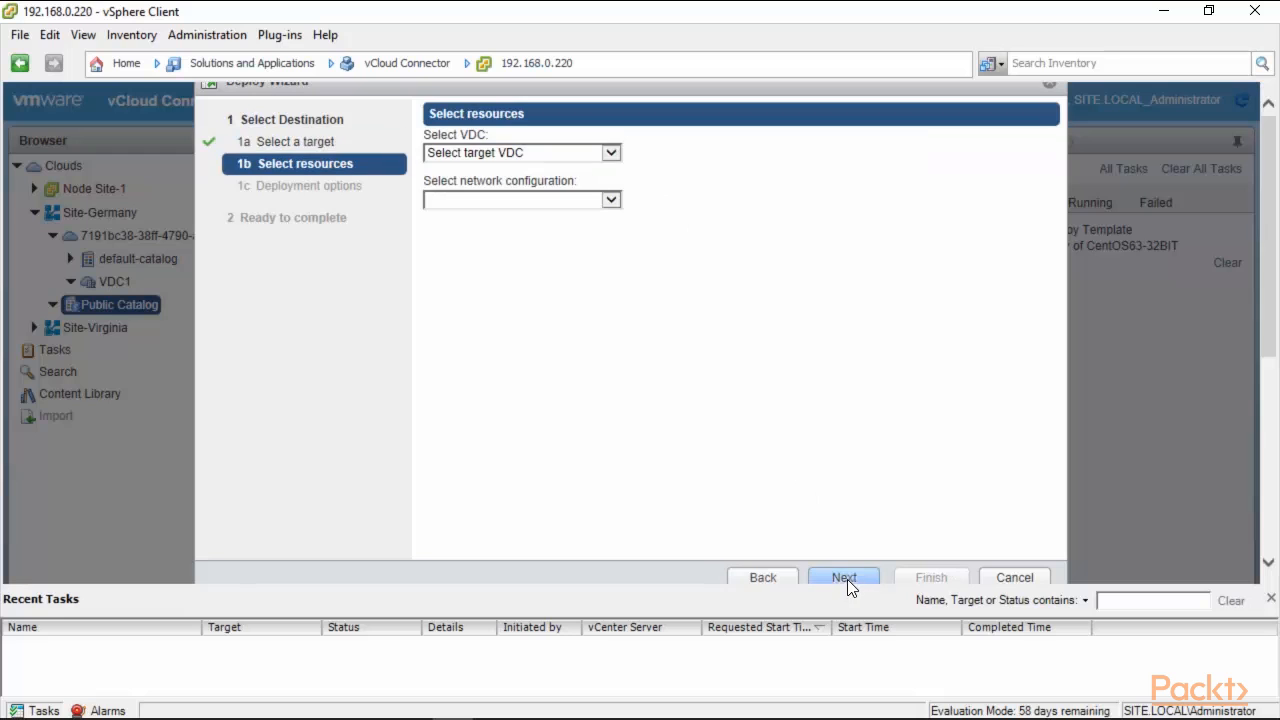
Target VDC1 on default-routed-network, leave it powered off, and finish the deployment.
click(609, 152)
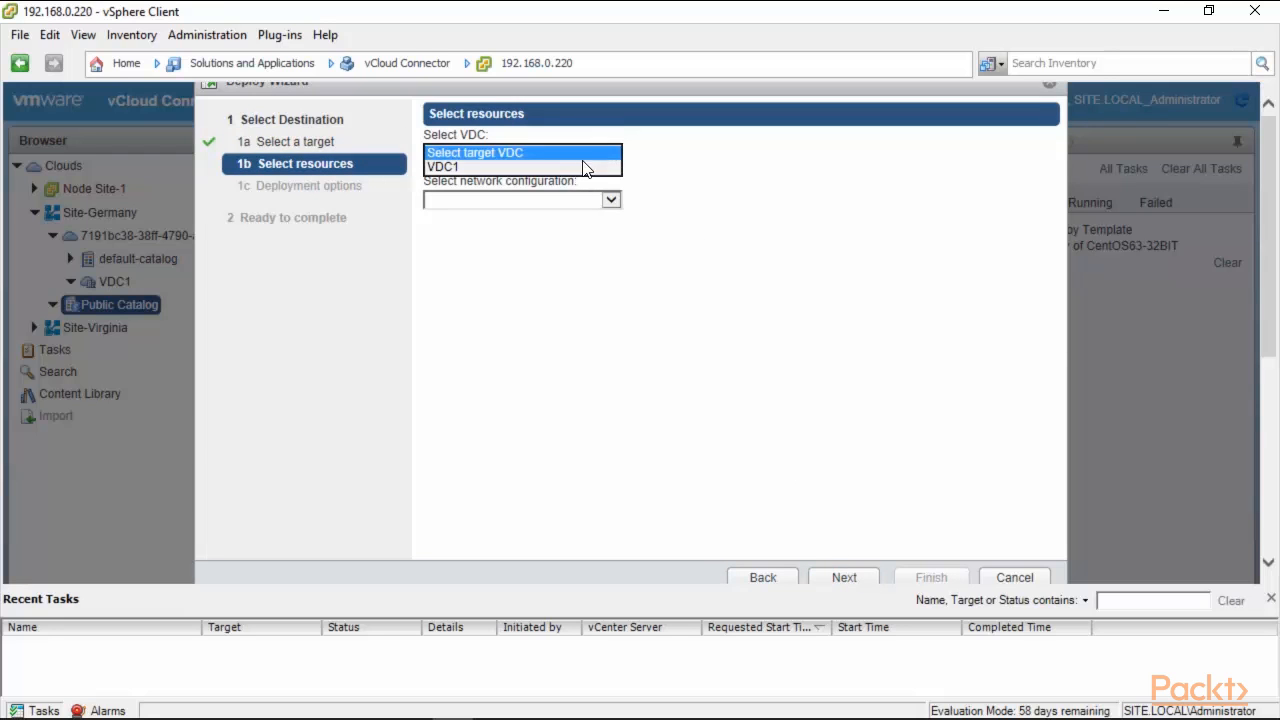
click(587, 165)
click(610, 200)
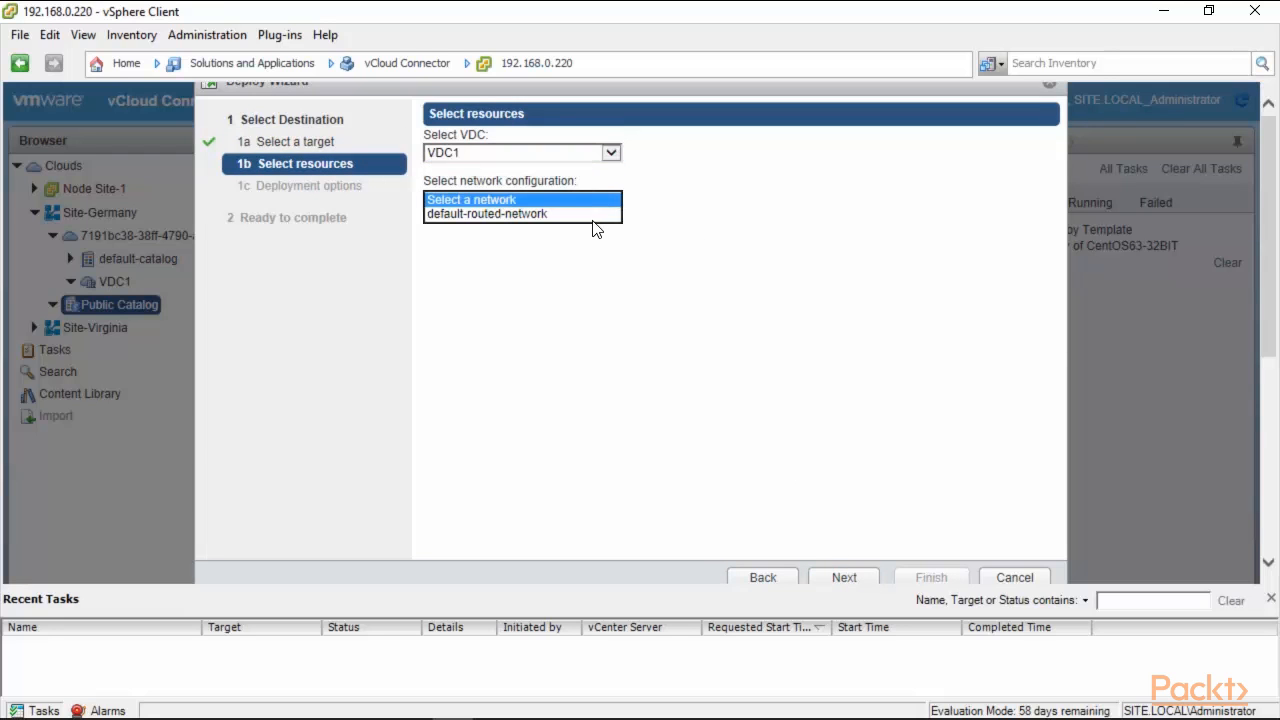
click(584, 212)
click(847, 579)
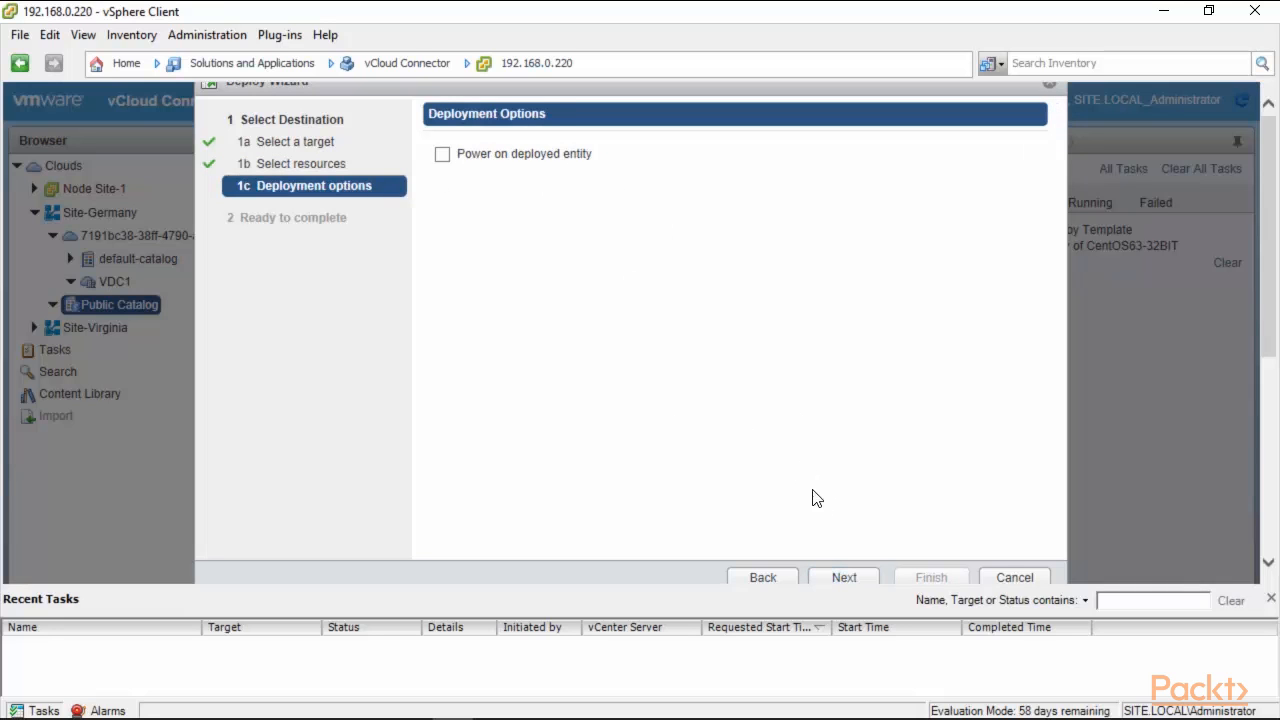
click(838, 575)
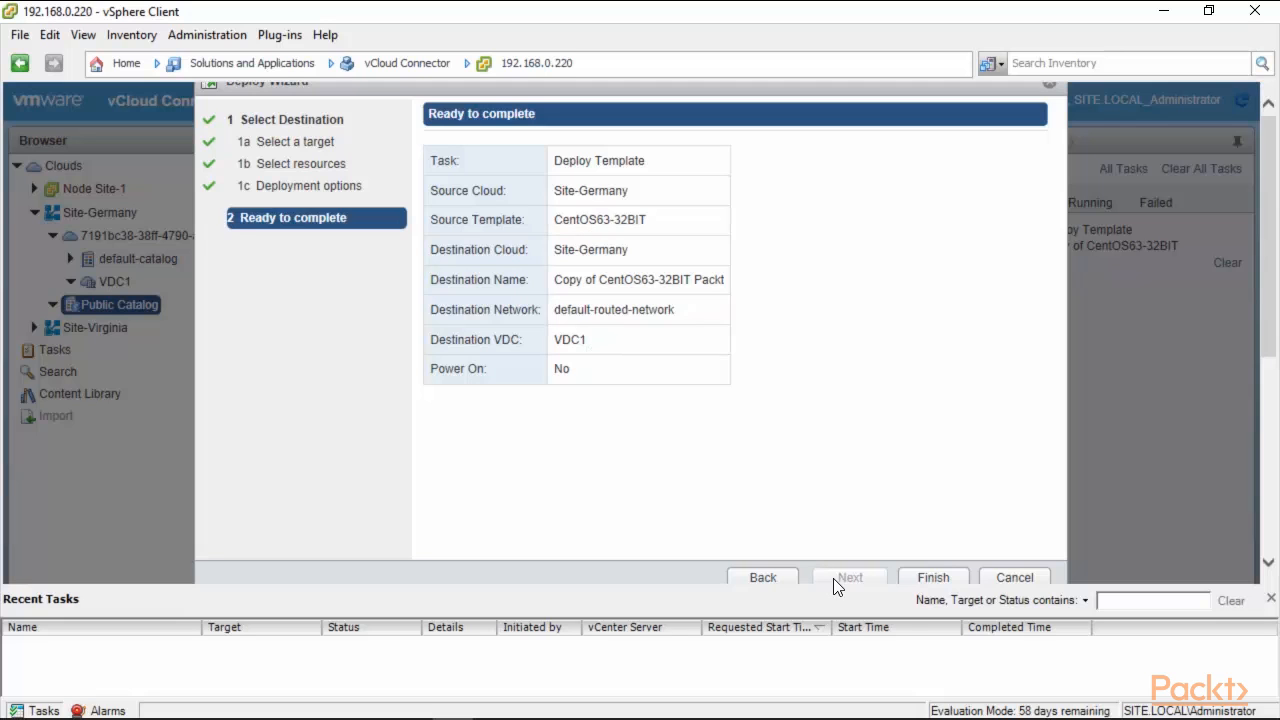
click(931, 577)
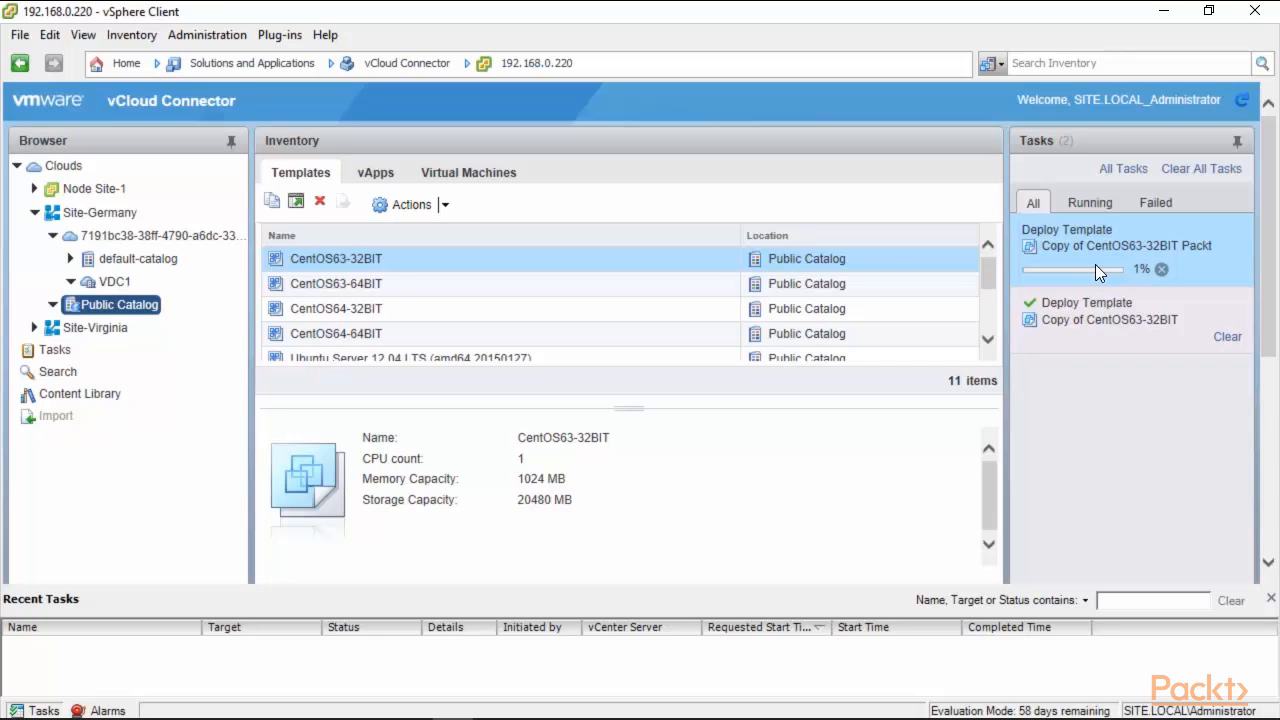
Cancel the running Copy of CentOS63-32BIT Packt deploy task, then view Site-Germany's default-catalog.
click(1161, 269)
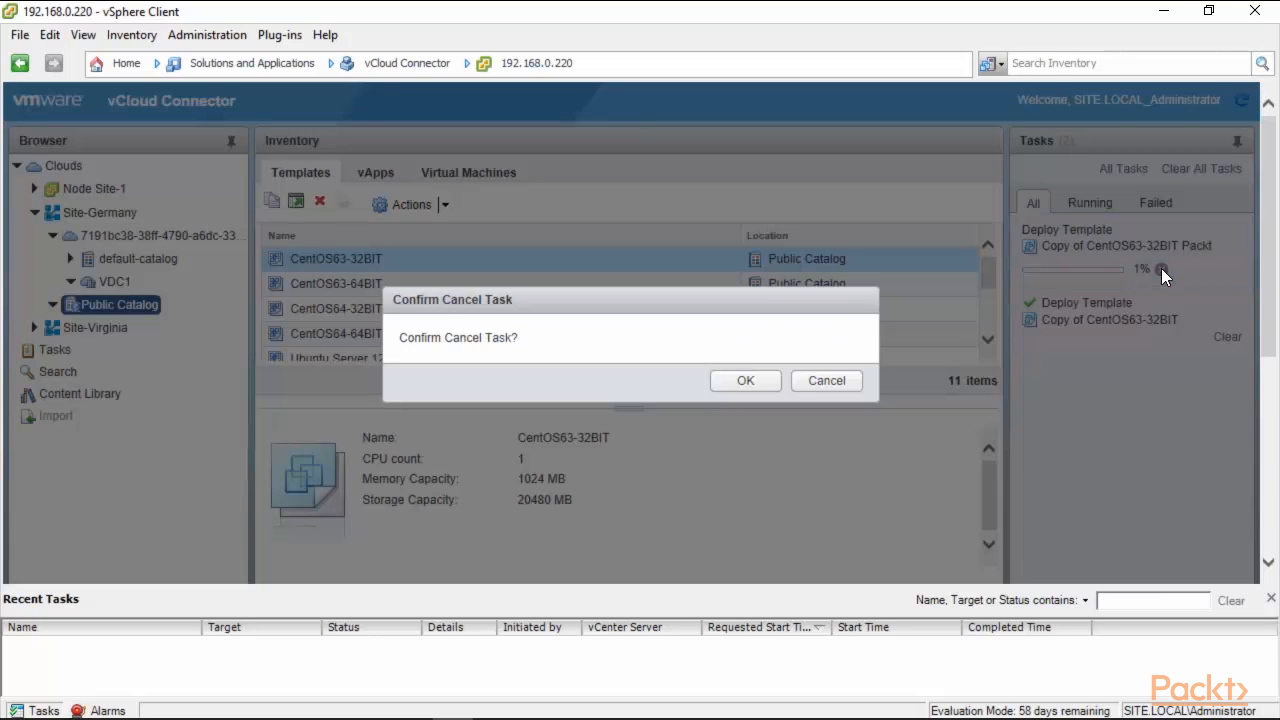
click(745, 382)
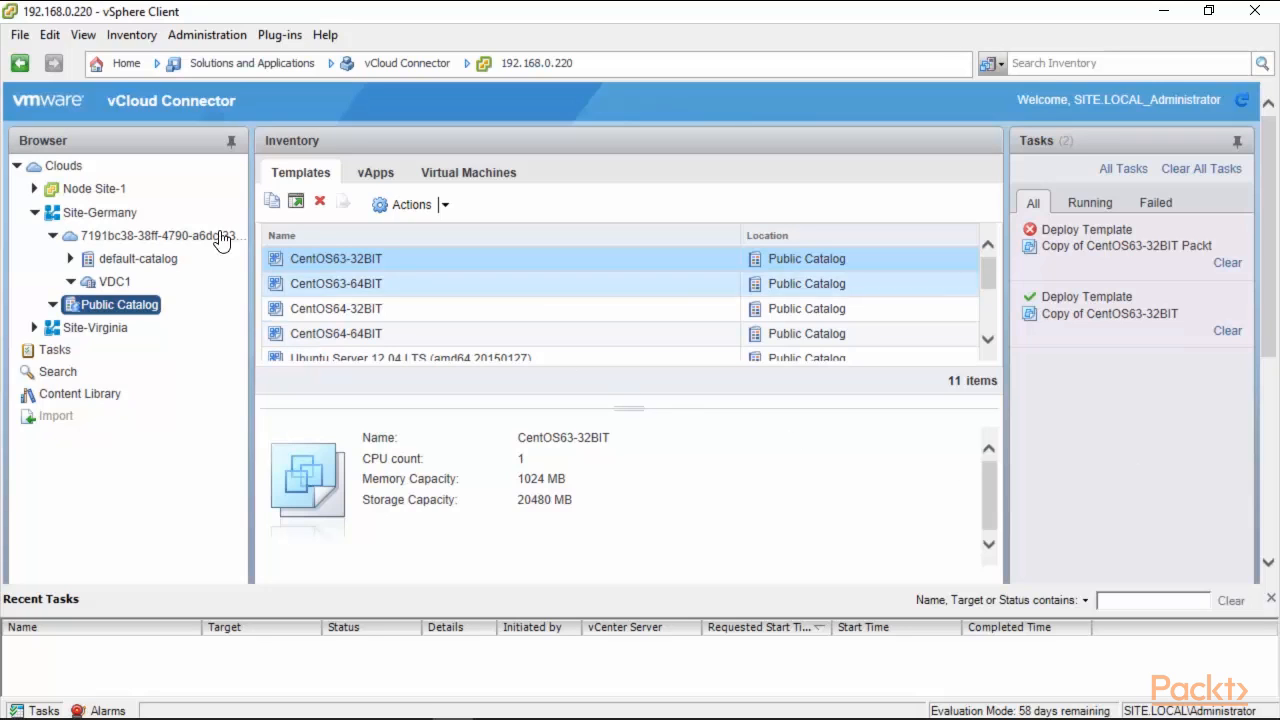
click(127, 260)
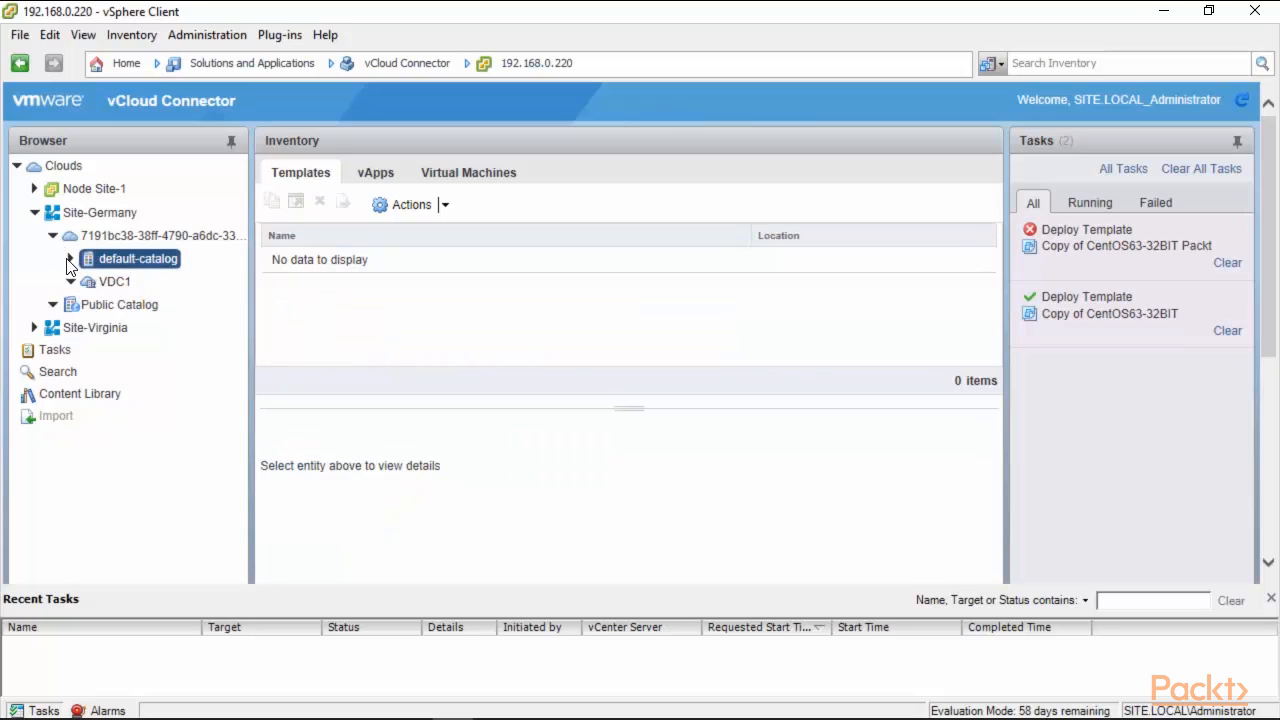
Collapse Site-Germany and select VDC1 under Site-Virginia's organization.
click(54, 236)
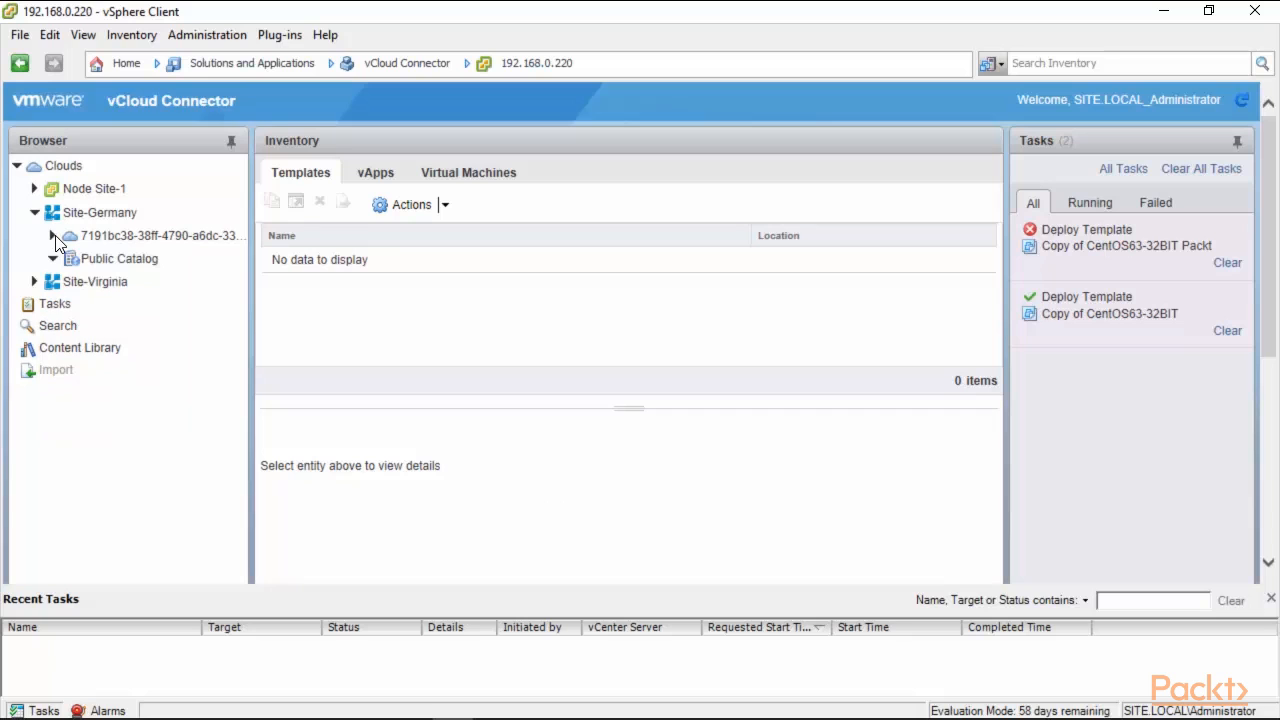
click(34, 213)
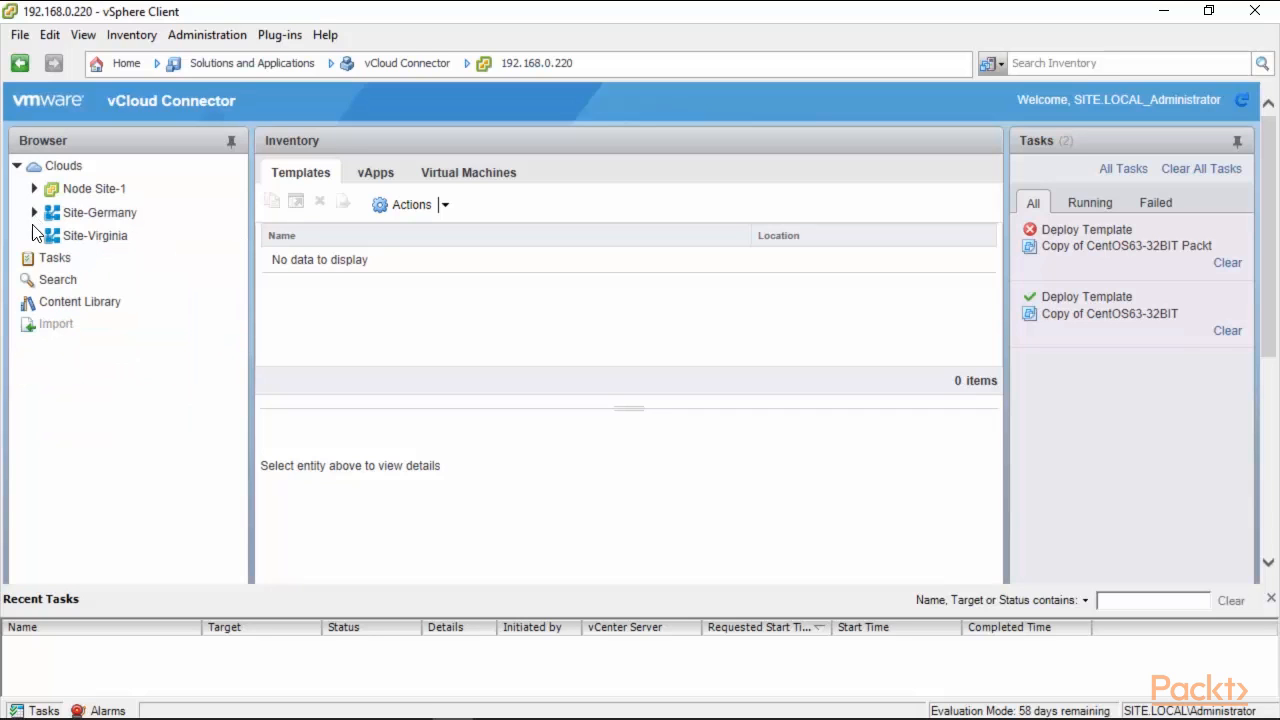
click(34, 235)
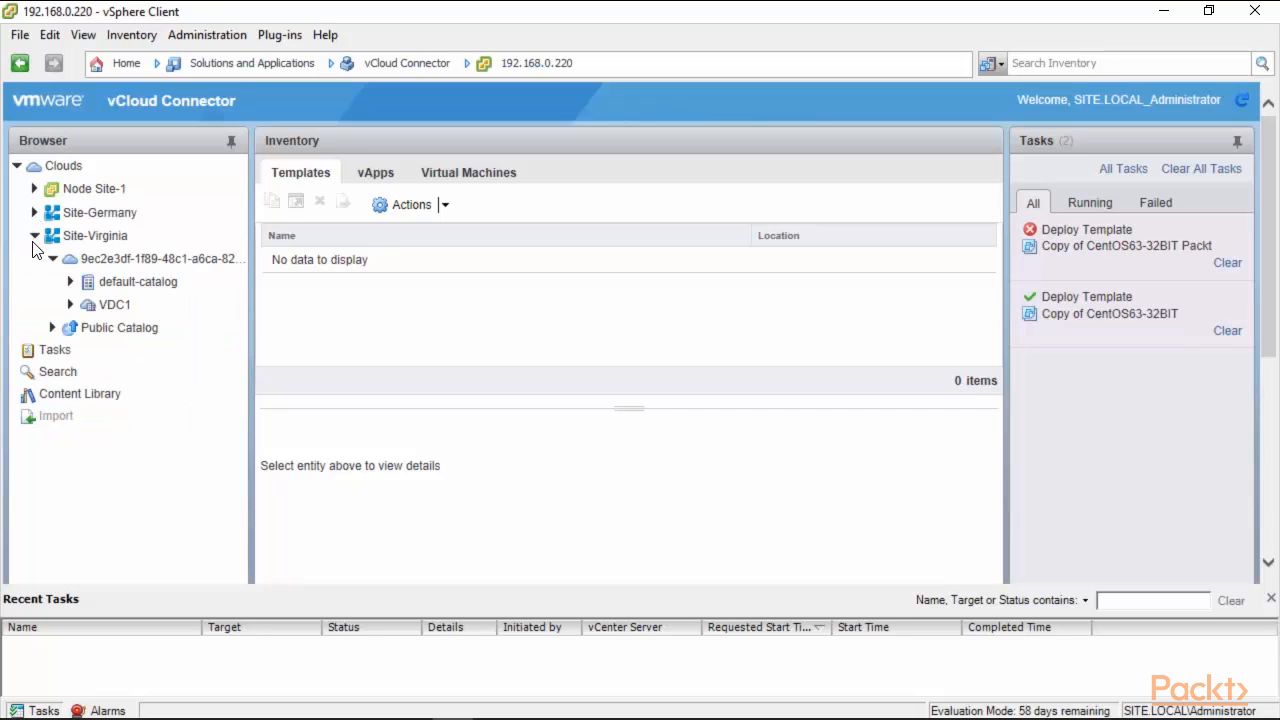
click(115, 261)
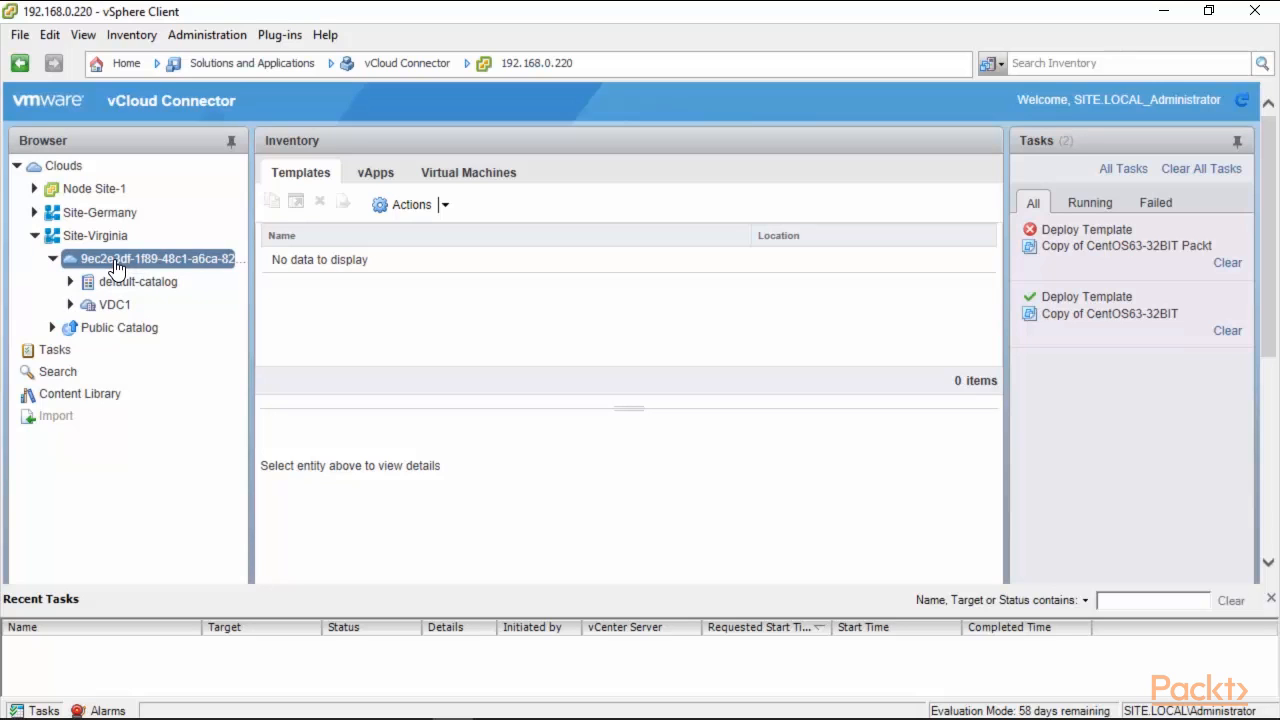
click(115, 304)
Power on VM-971y from VDC1's virtual machines, then show the Content Library catalogs.
click(445, 202)
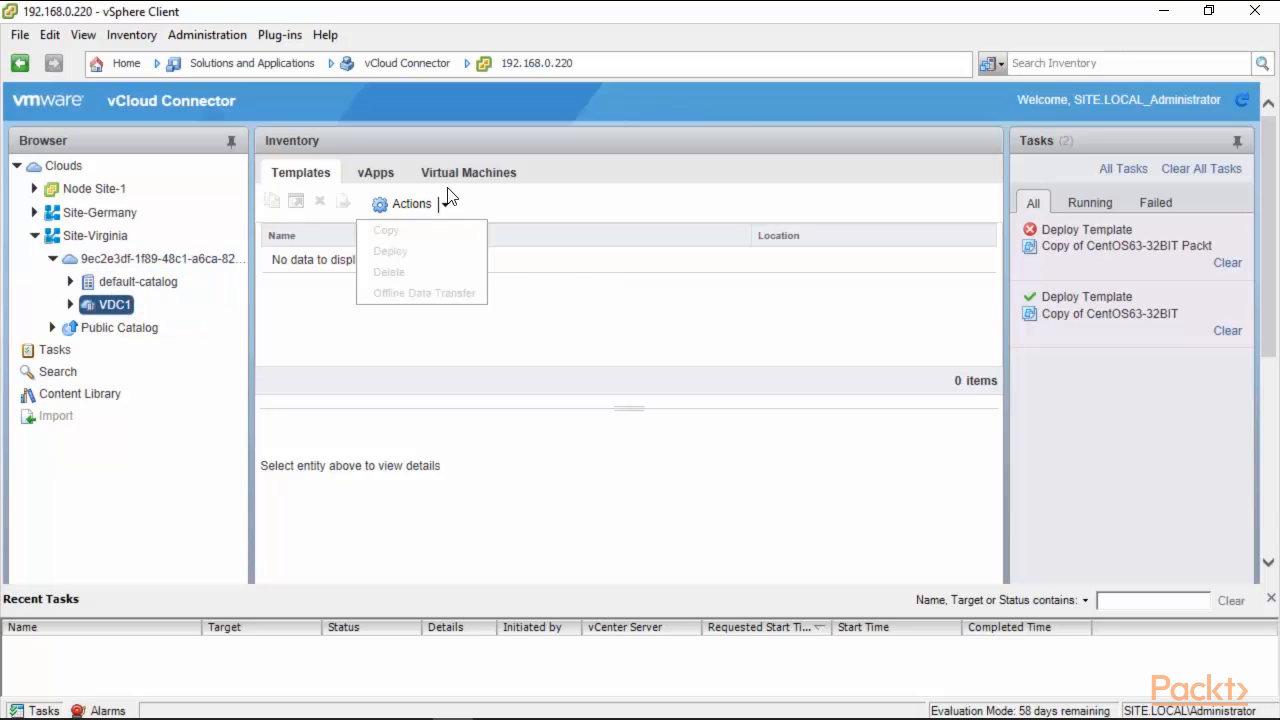
click(460, 173)
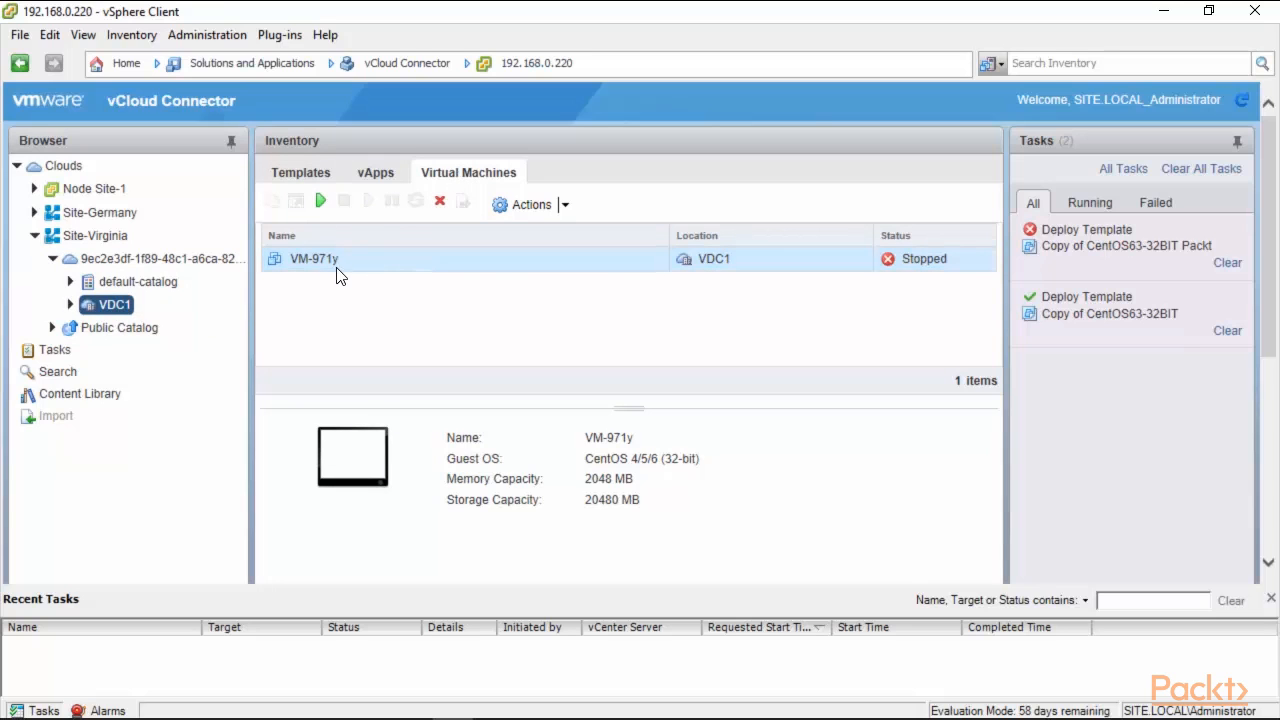
click(564, 204)
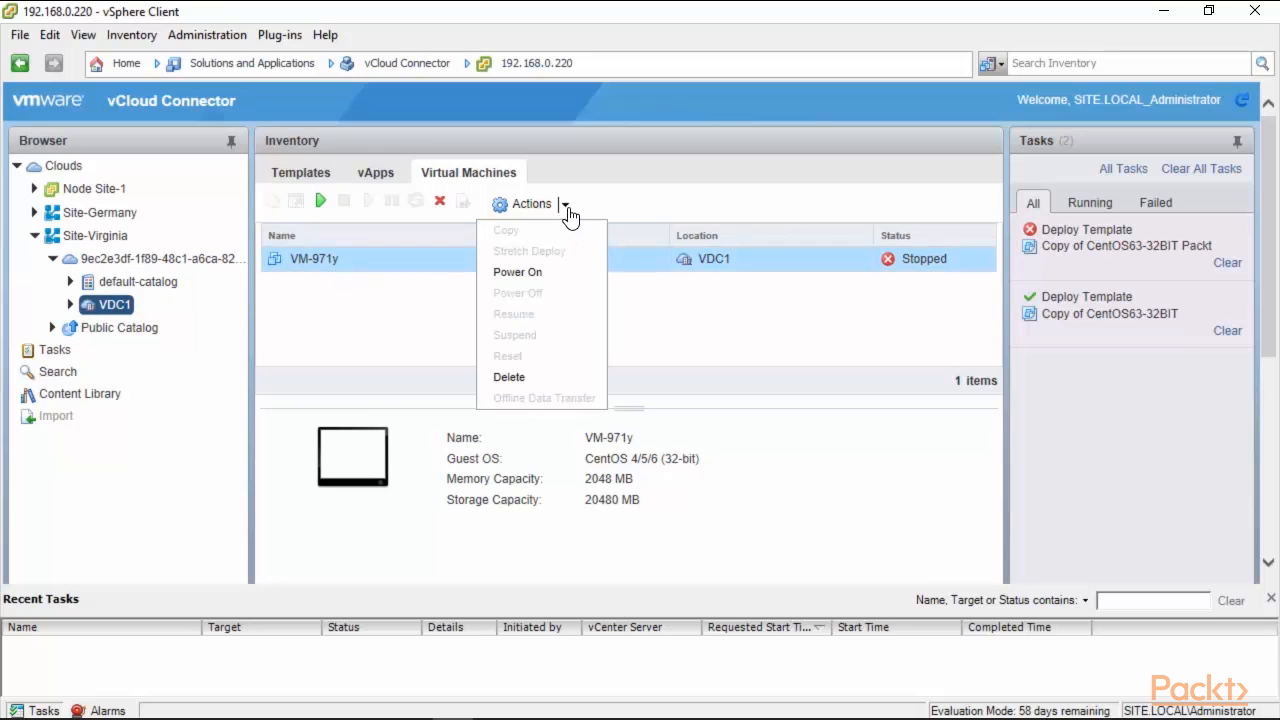
click(520, 283)
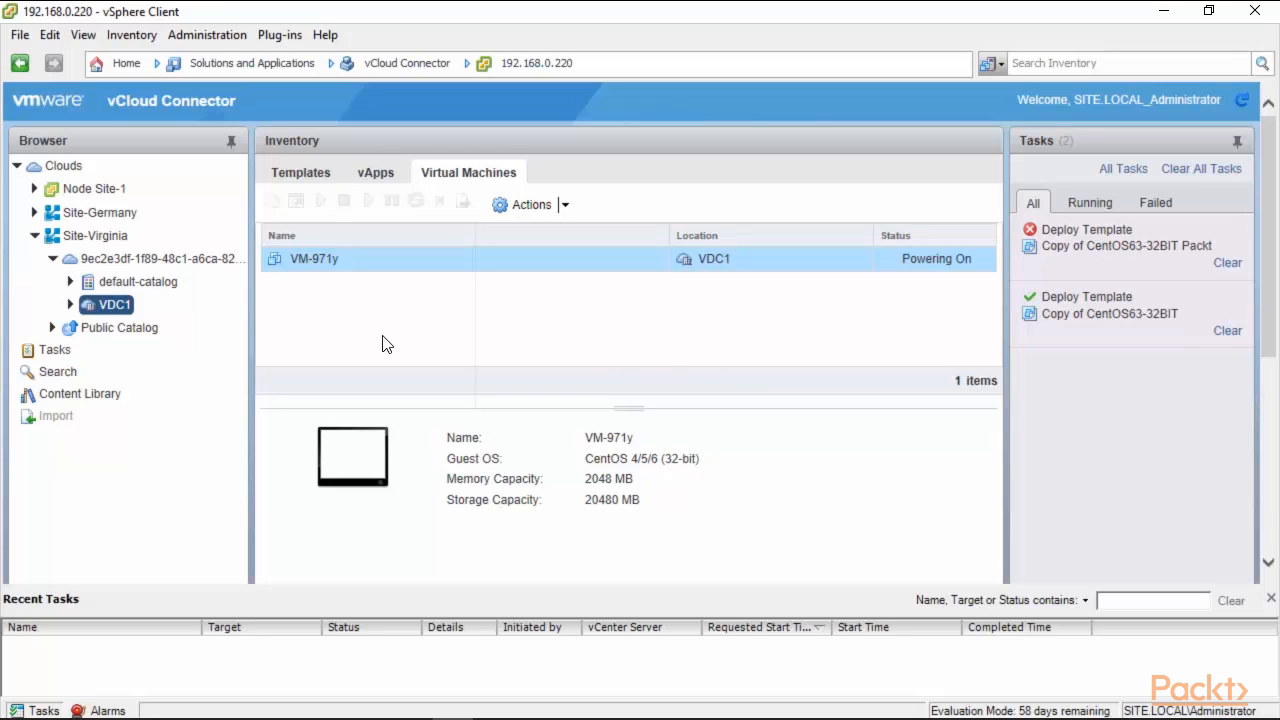
click(35, 236)
click(88, 304)
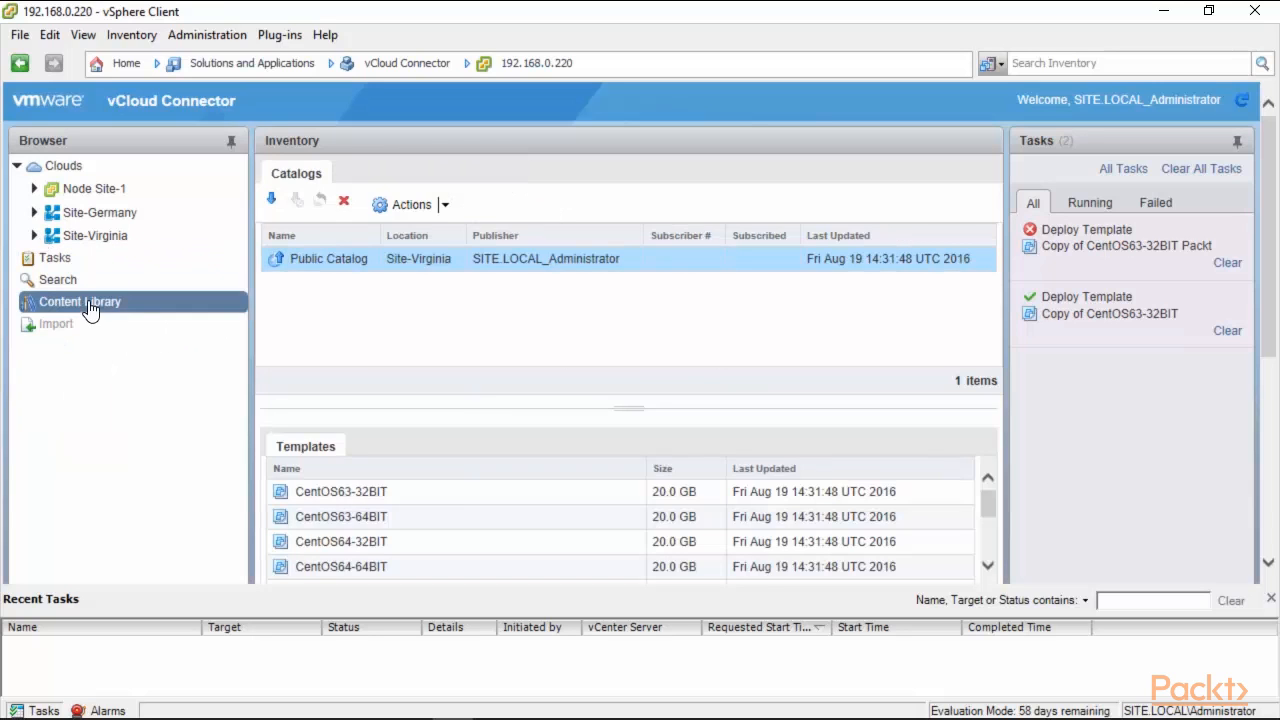
click(315, 259)
click(445, 204)
click(489, 171)
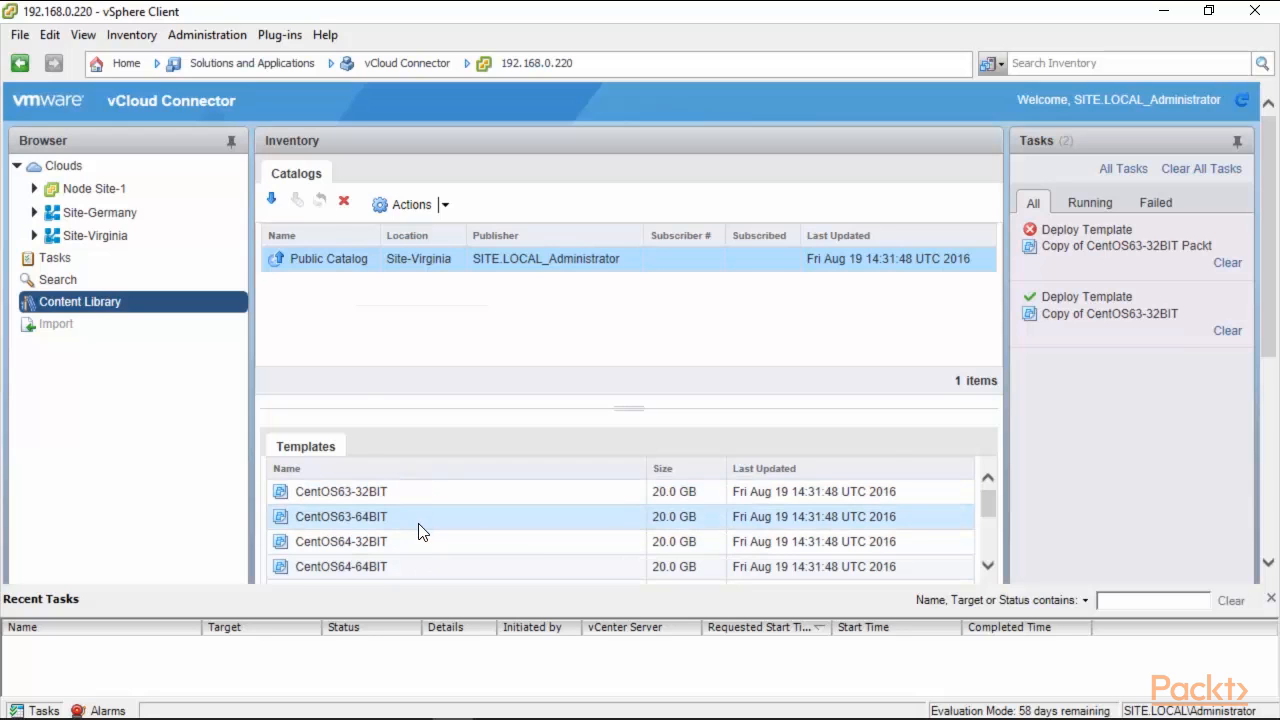
click(270, 198)
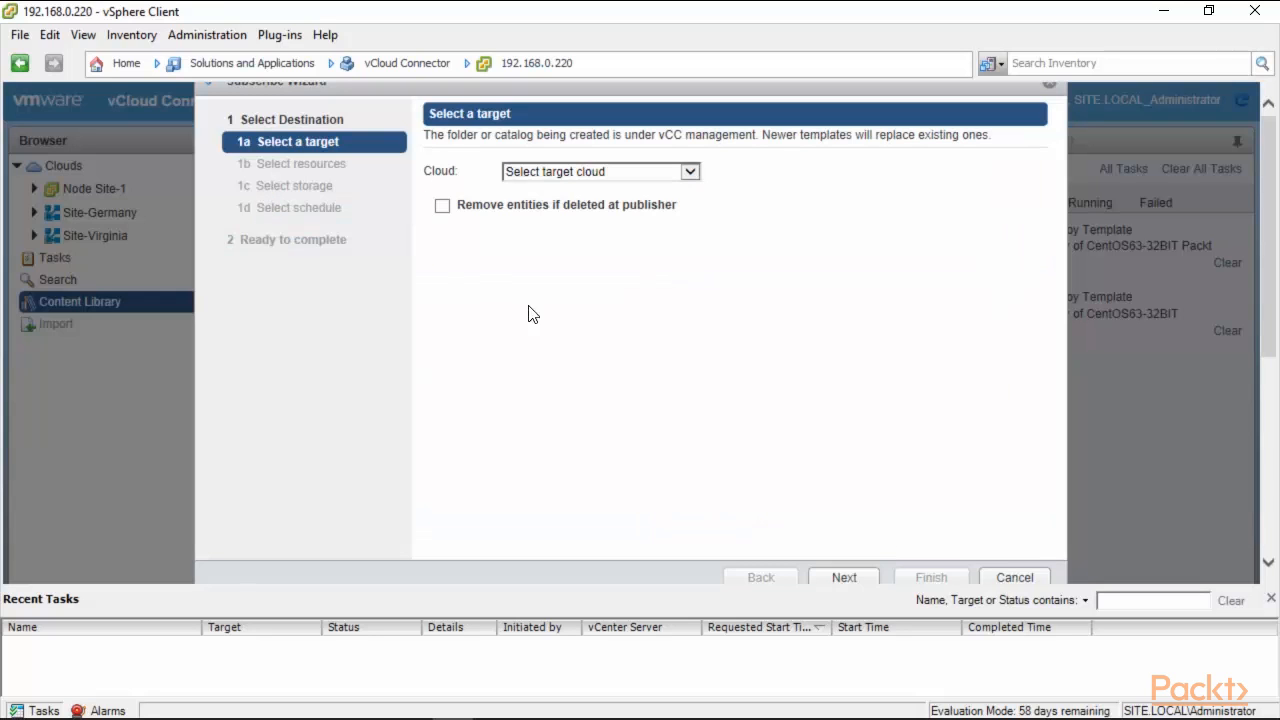
click(690, 173)
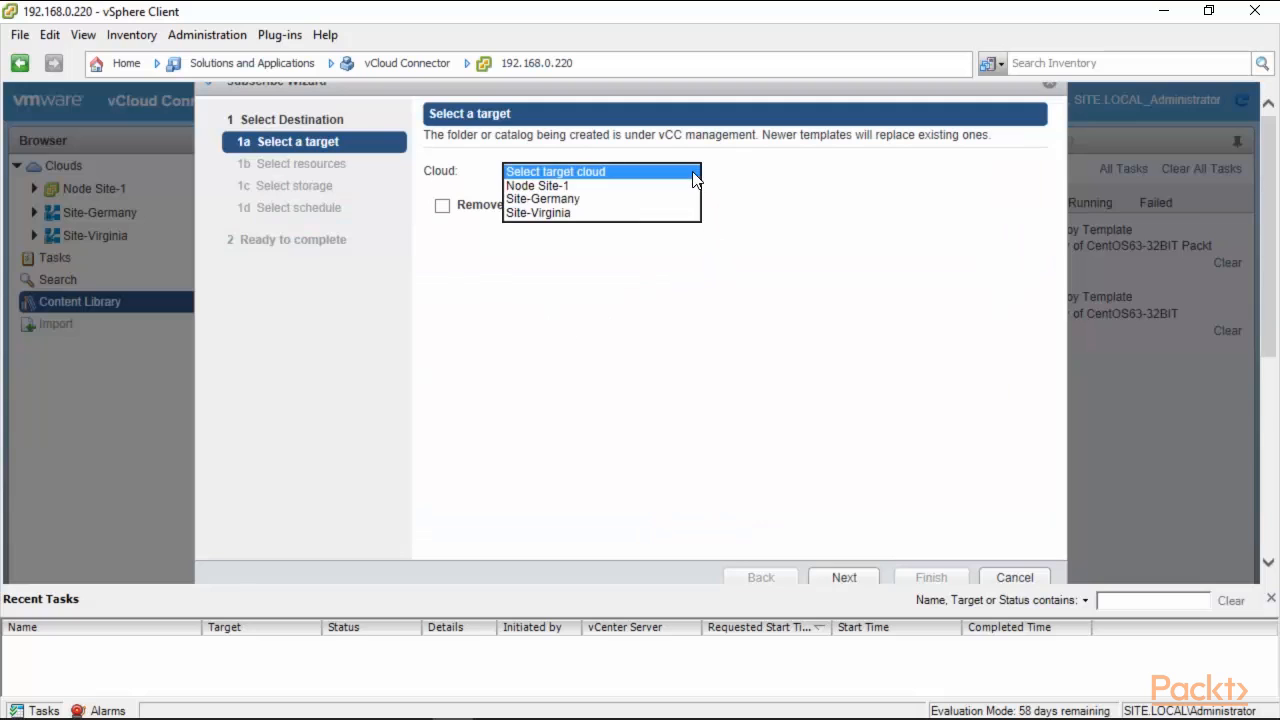
click(560, 186)
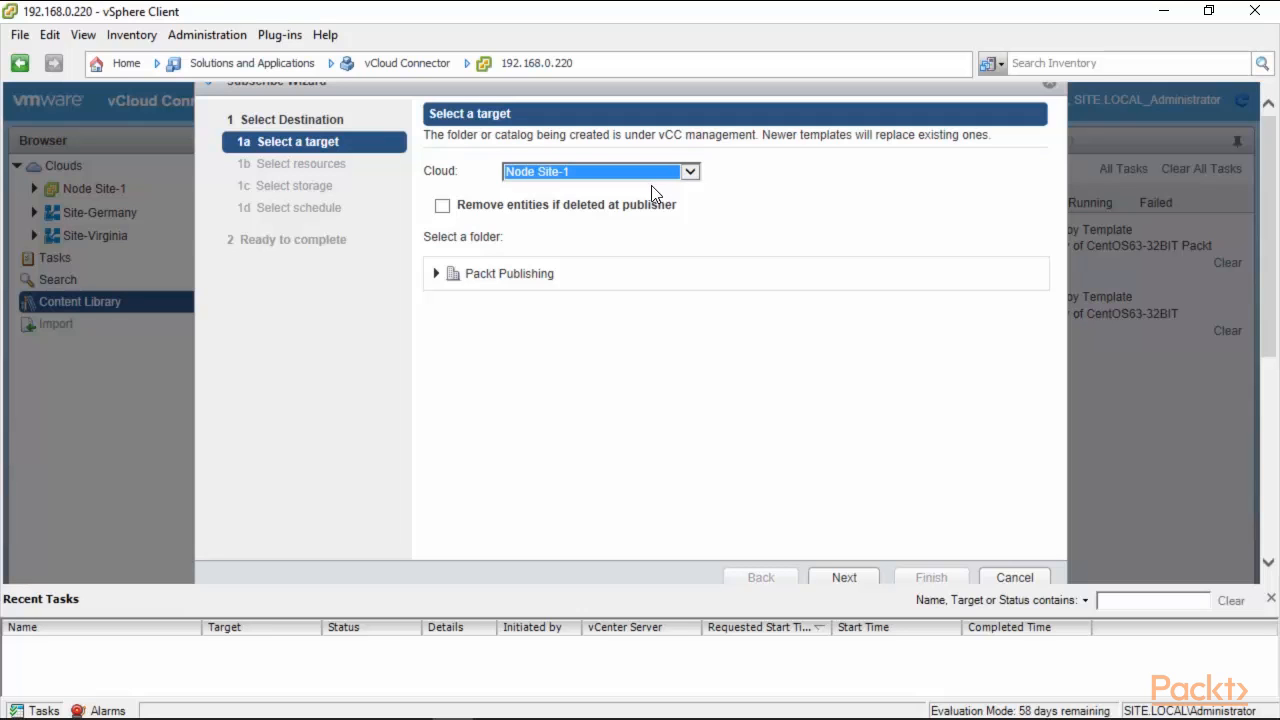
click(443, 207)
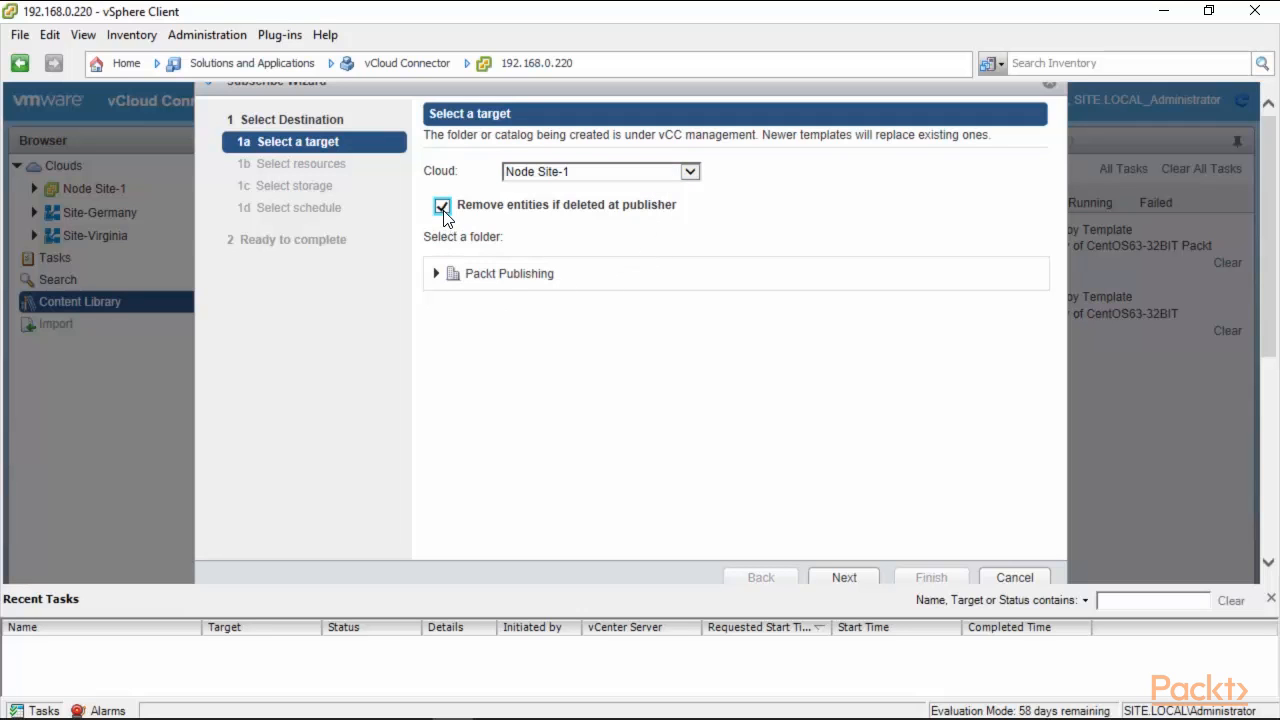
click(476, 280)
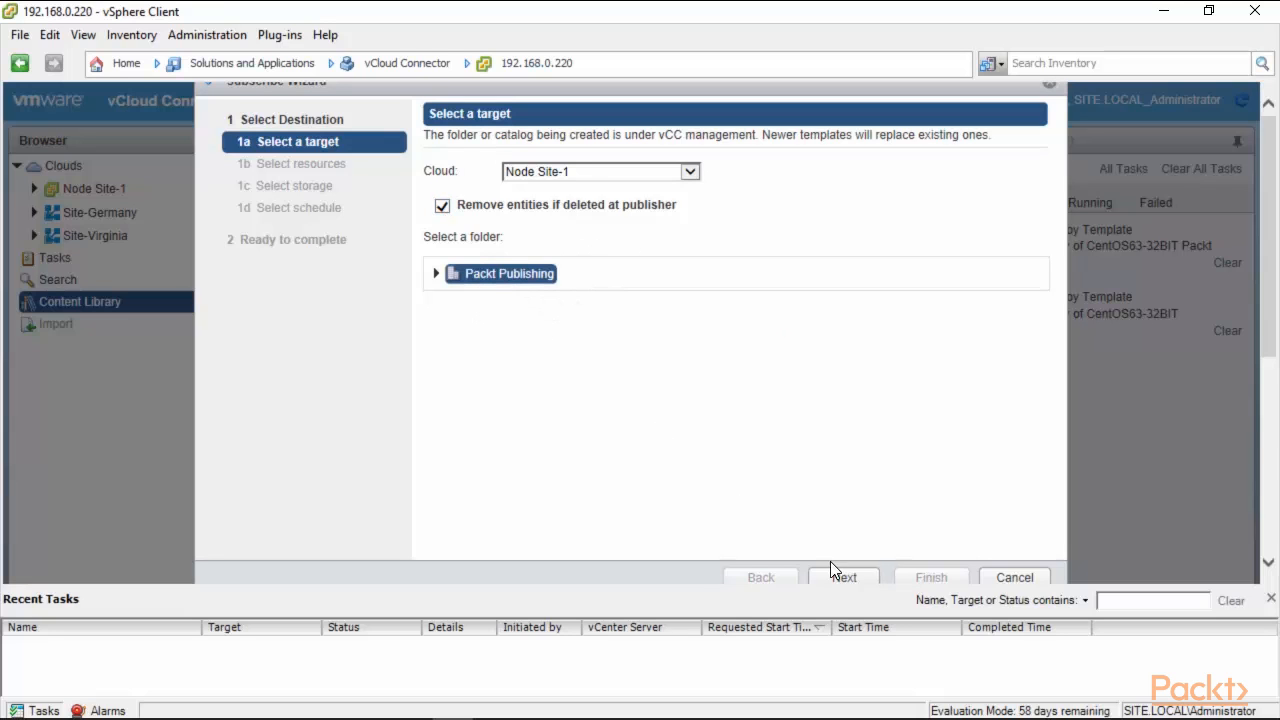
click(438, 275)
click(842, 578)
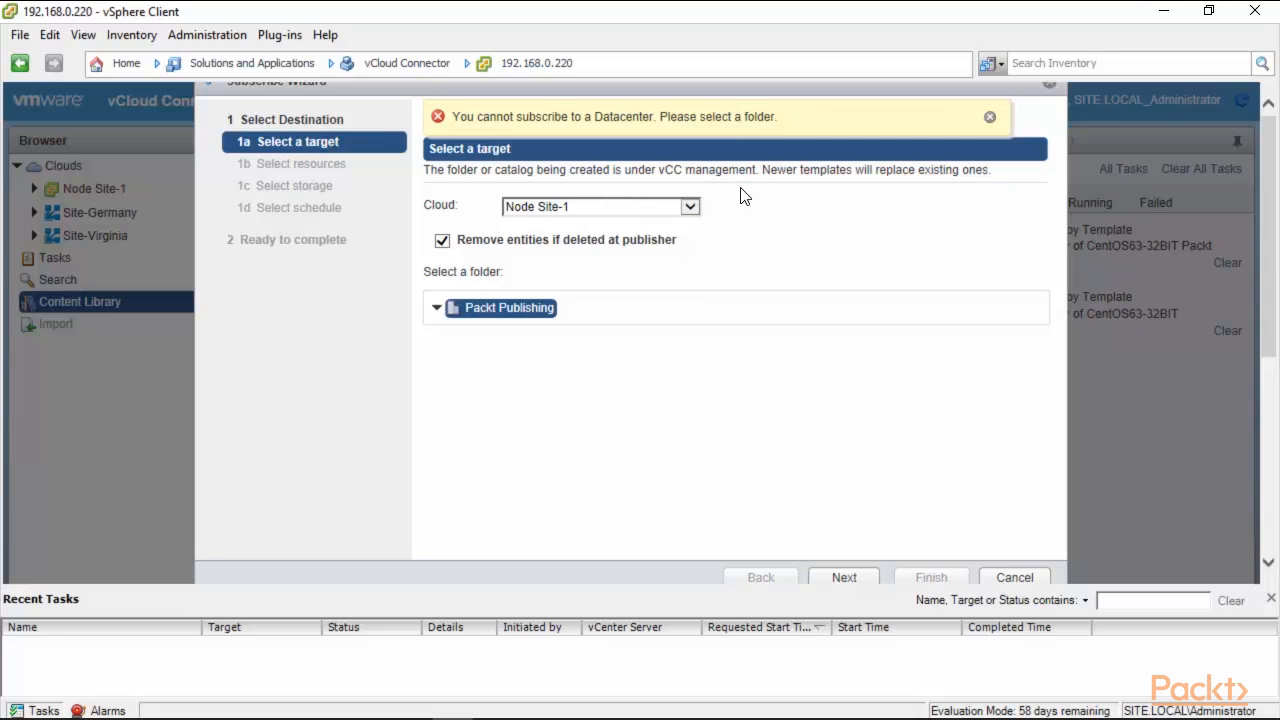
click(1020, 575)
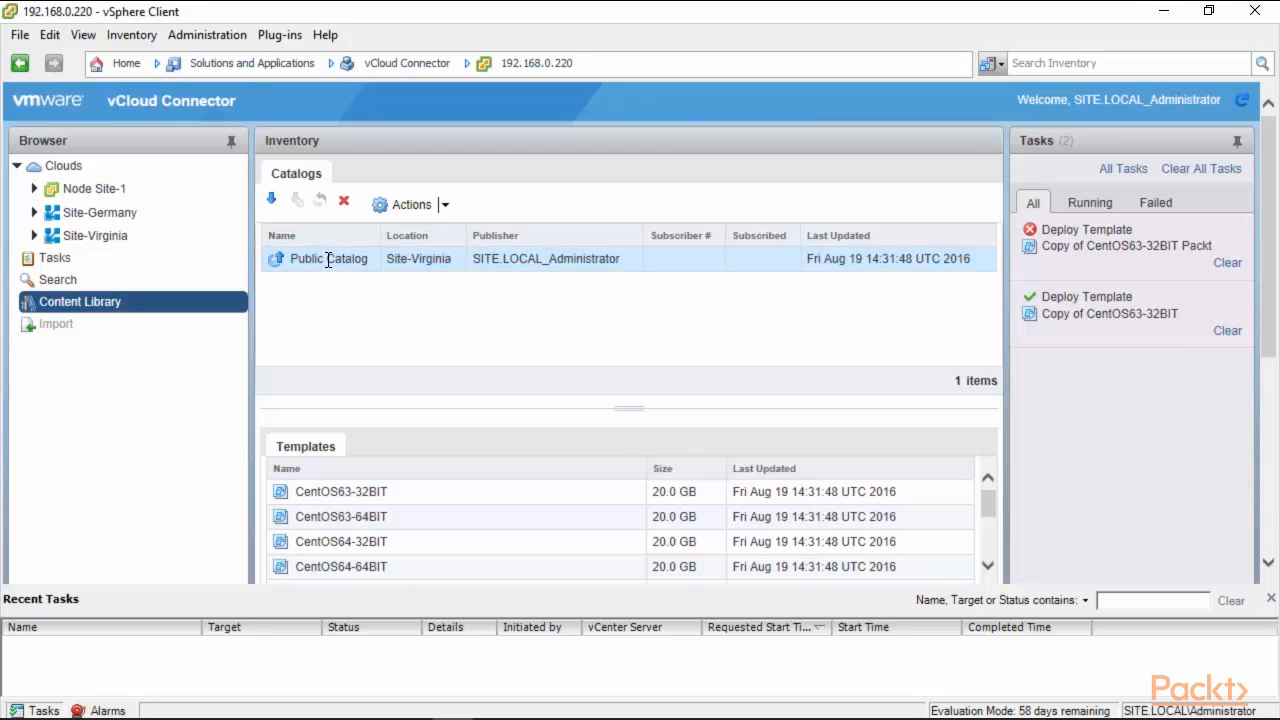
click(205, 312)
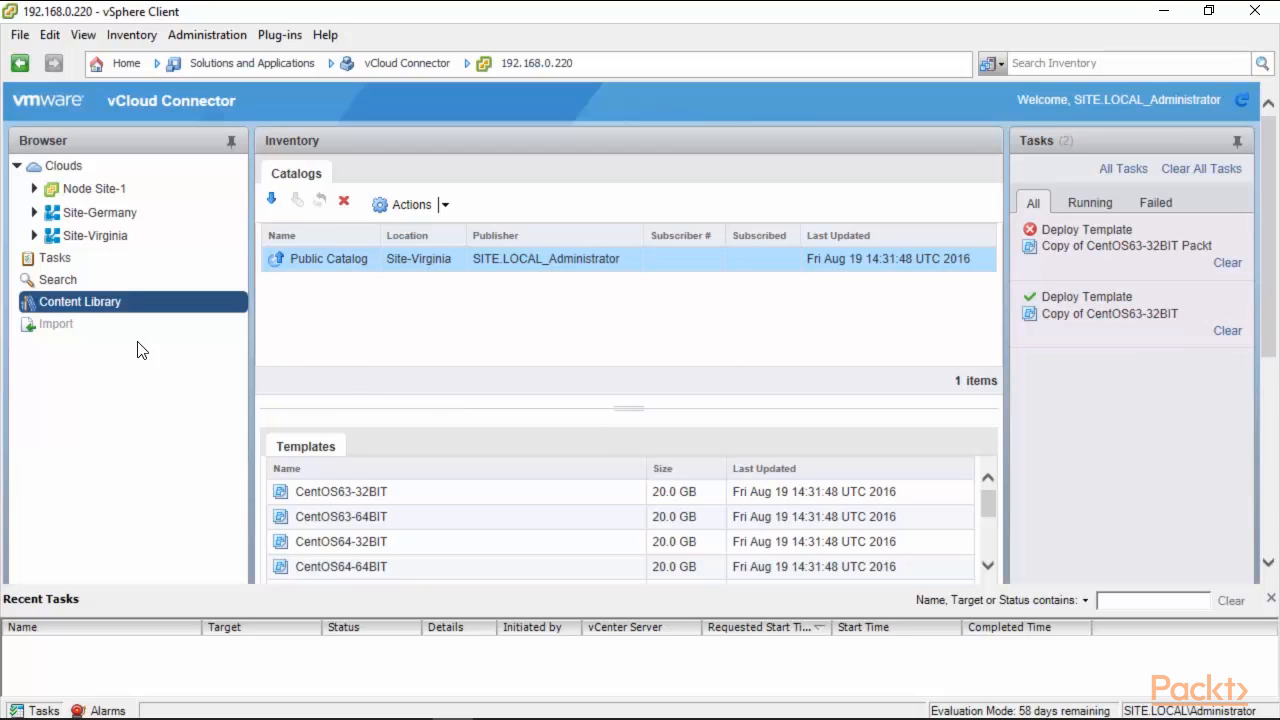
Browse Site-Virginia VDC1's templates and vApps, including VM-971y-VApp's actions.
click(33, 236)
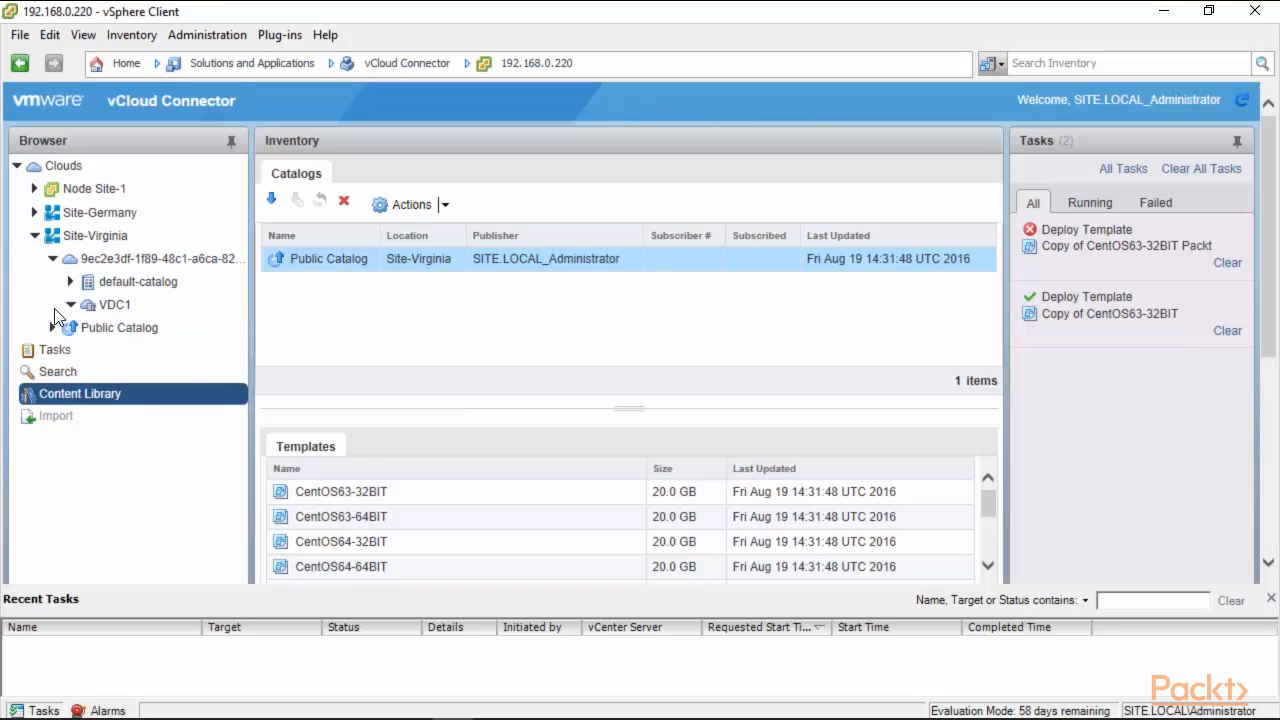
click(69, 305)
click(119, 313)
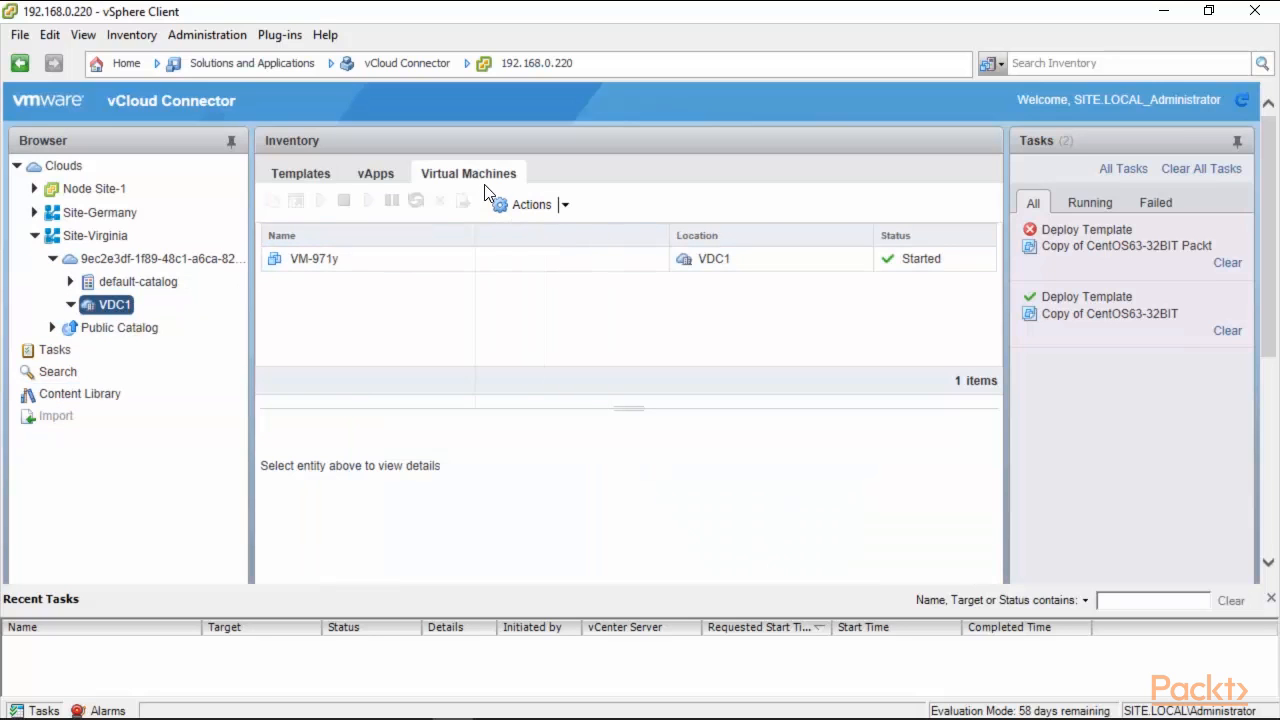
click(326, 176)
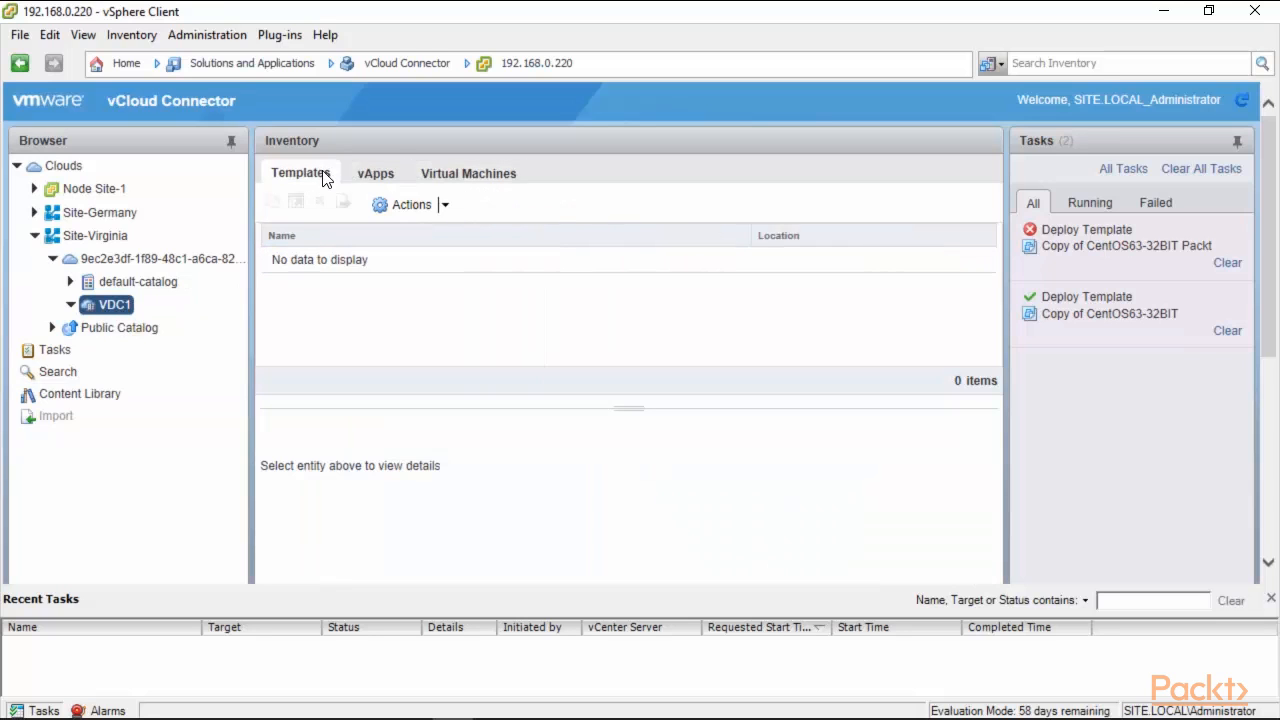
click(361, 184)
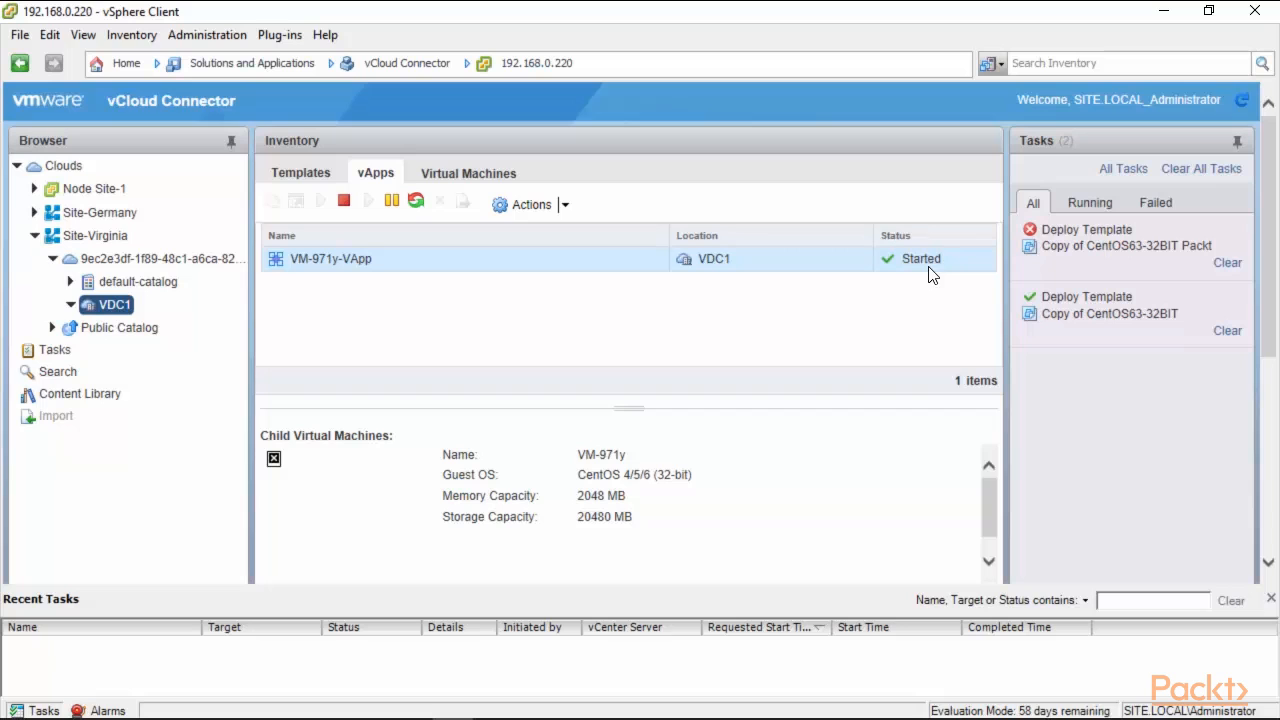
click(516, 204)
click(748, 278)
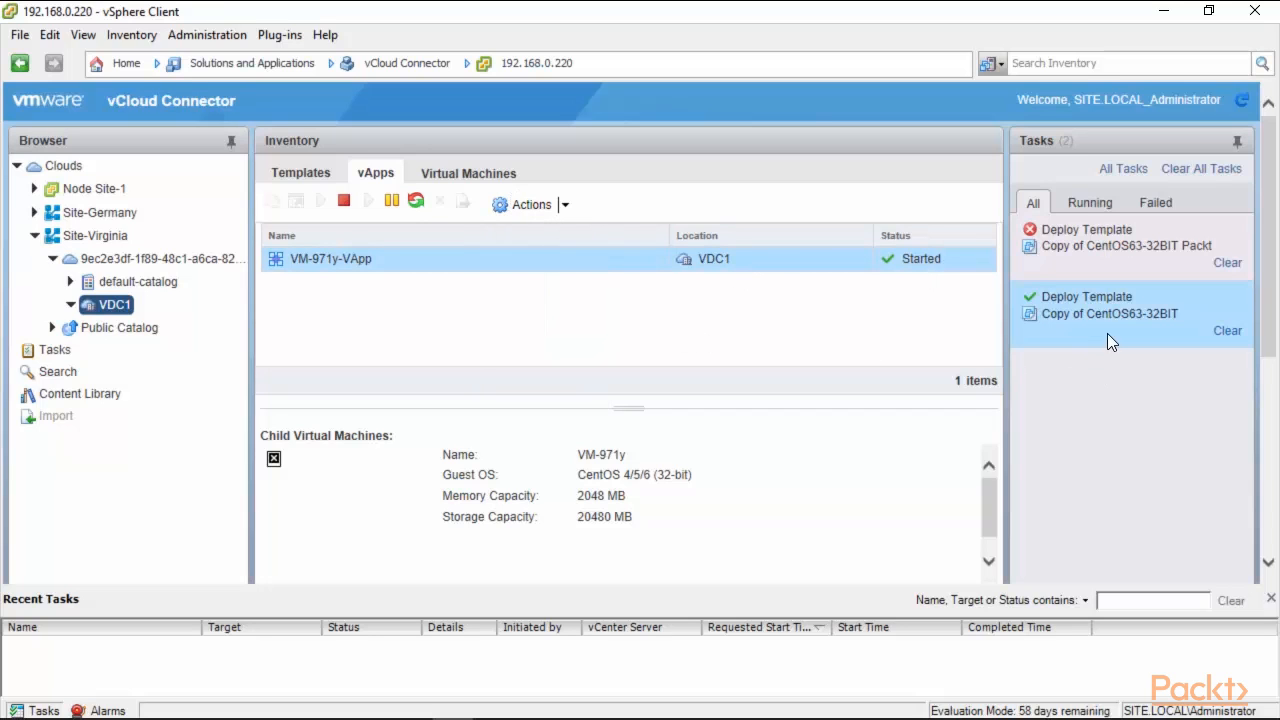
Confirm the Public Catalog holds no vApps, then collapse Site-Virginia.
click(53, 328)
click(115, 329)
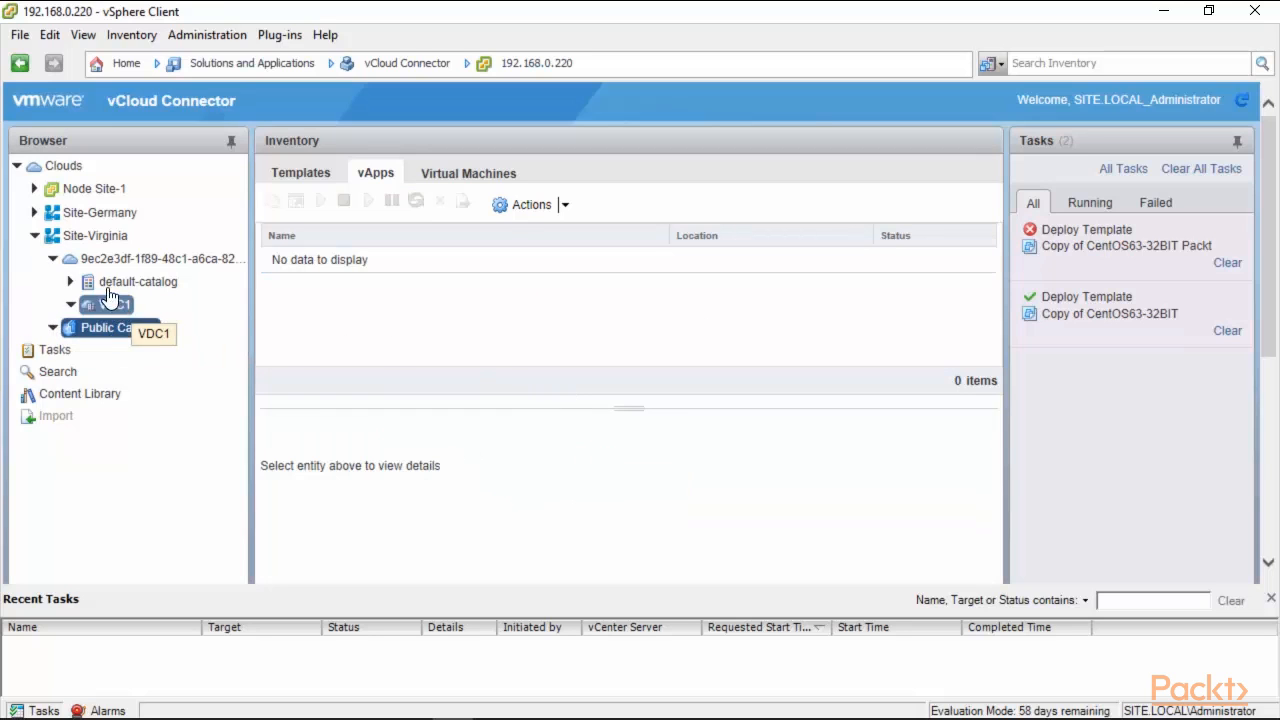
click(36, 237)
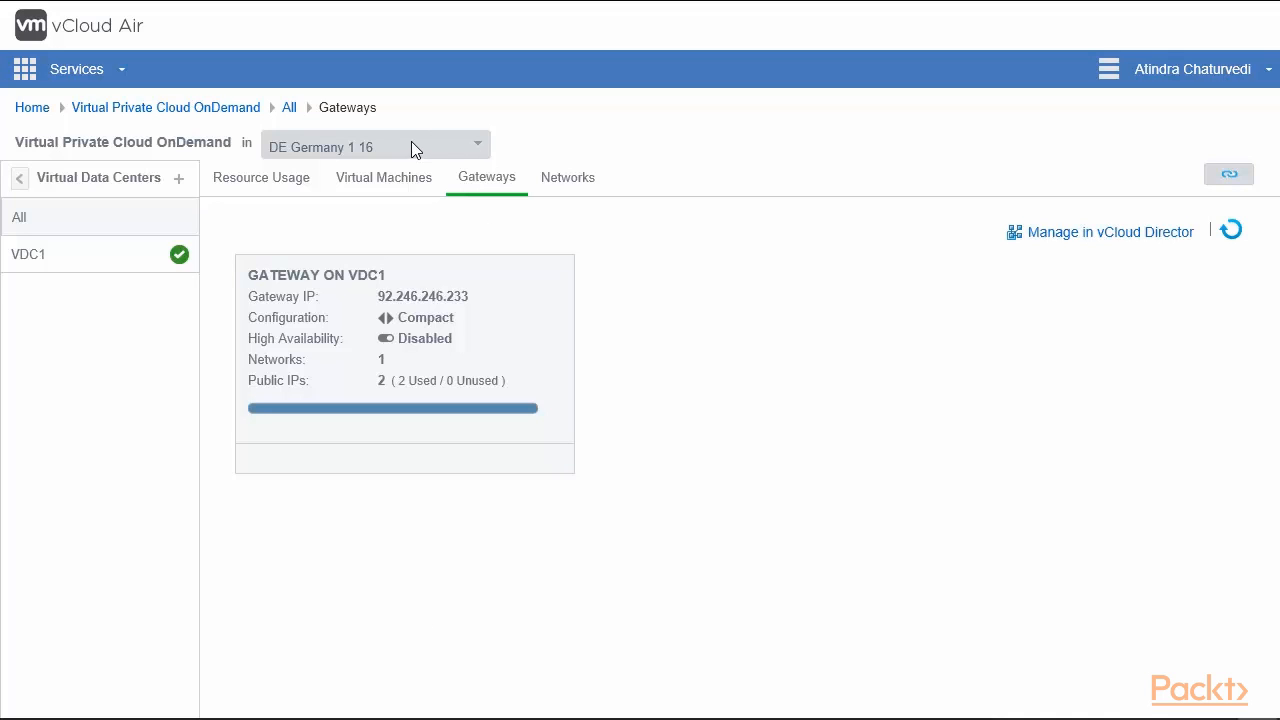
Display DE Germany 1 16's Gateways tab with VDC1's compact gateway at 92.246.246.233.
mouse_move(416, 333)
mouse_move(770, 3)
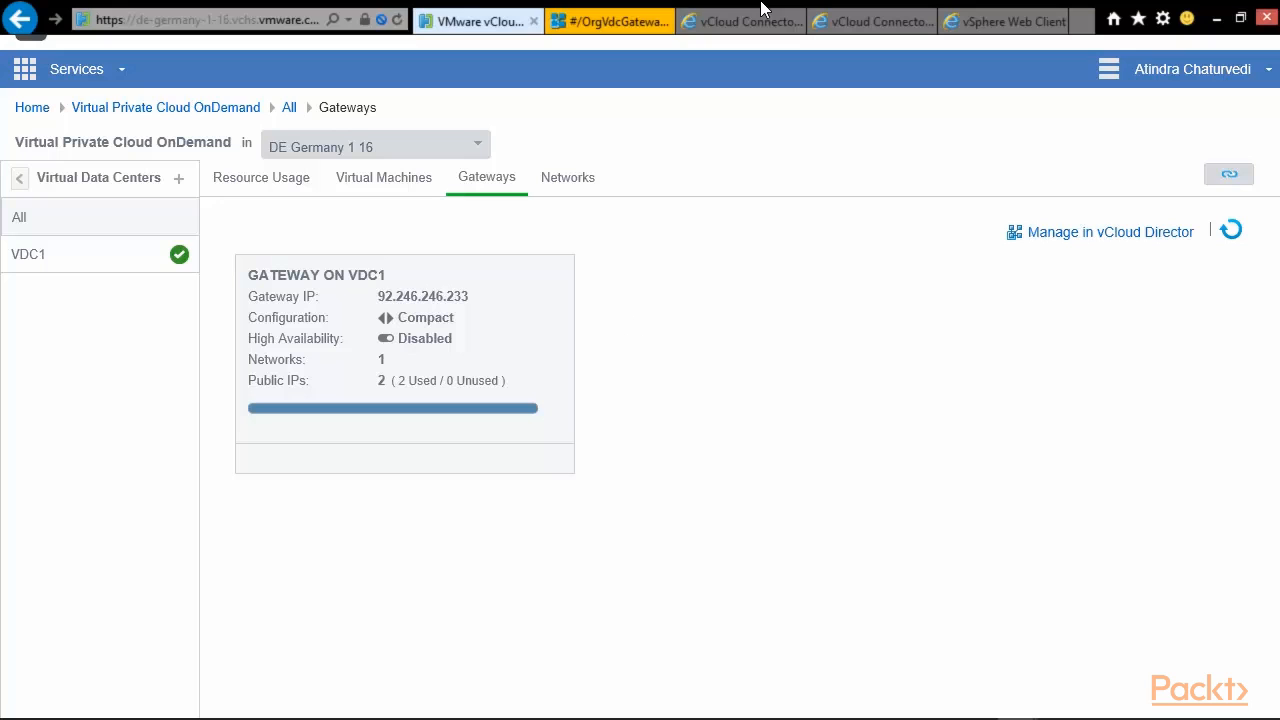
Open the Germany gateway's Edge Gateway Services on the VPN tab.
click(610, 21)
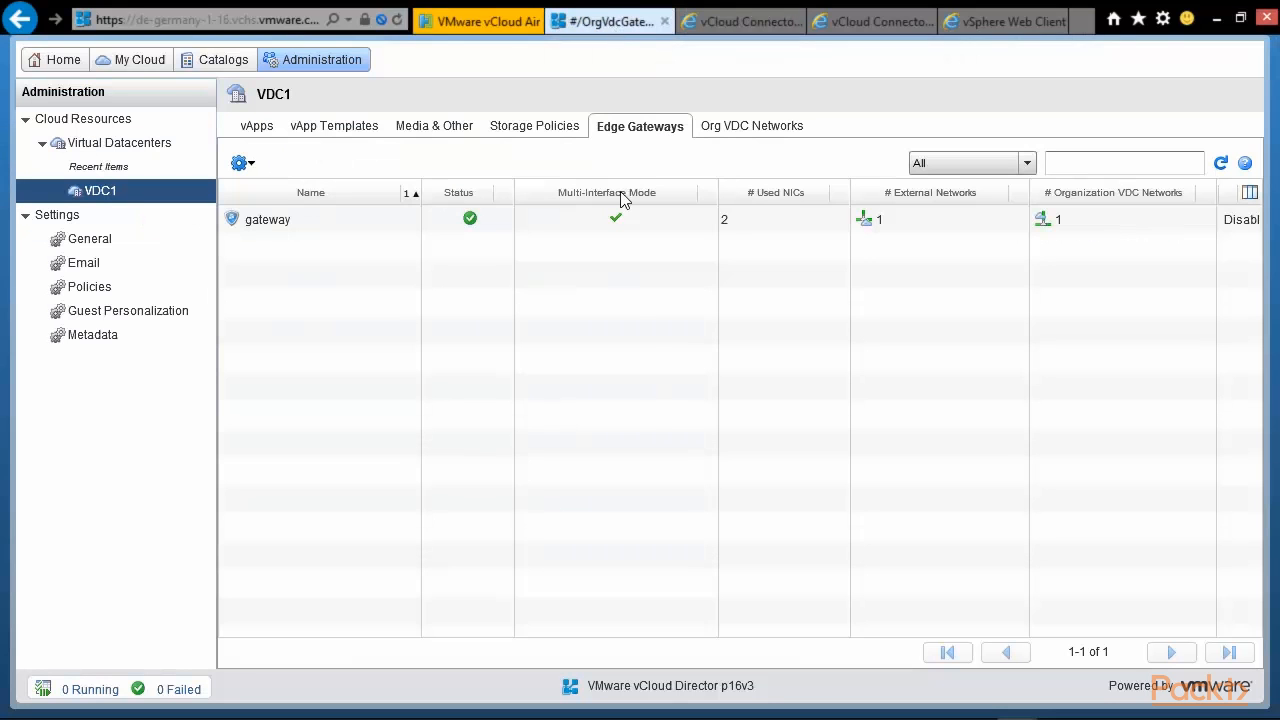
click(320, 222)
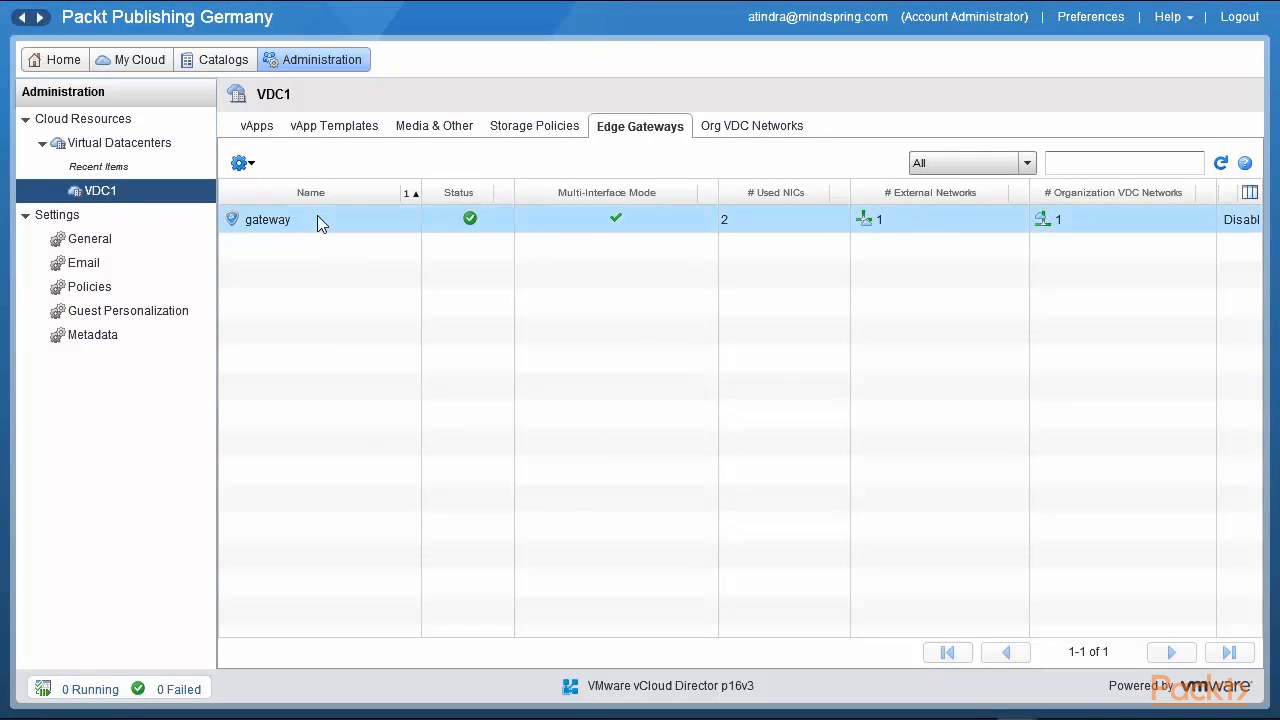
right_click(317, 220)
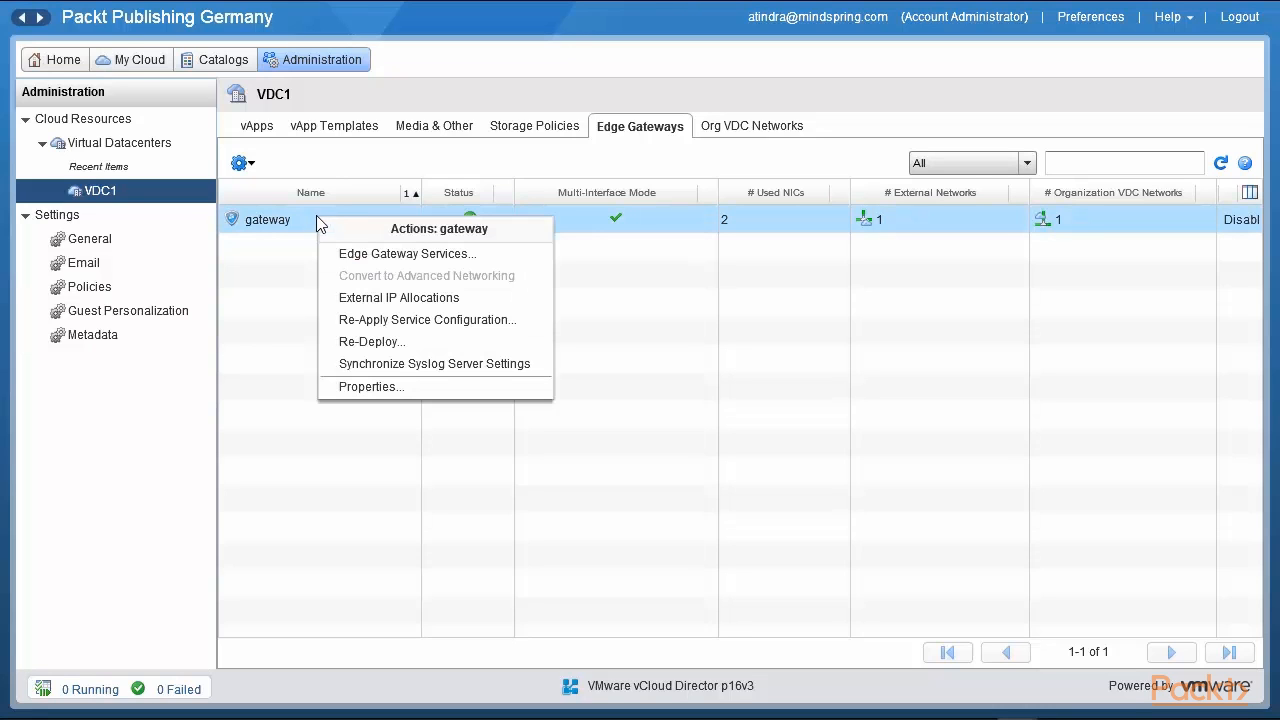
click(427, 254)
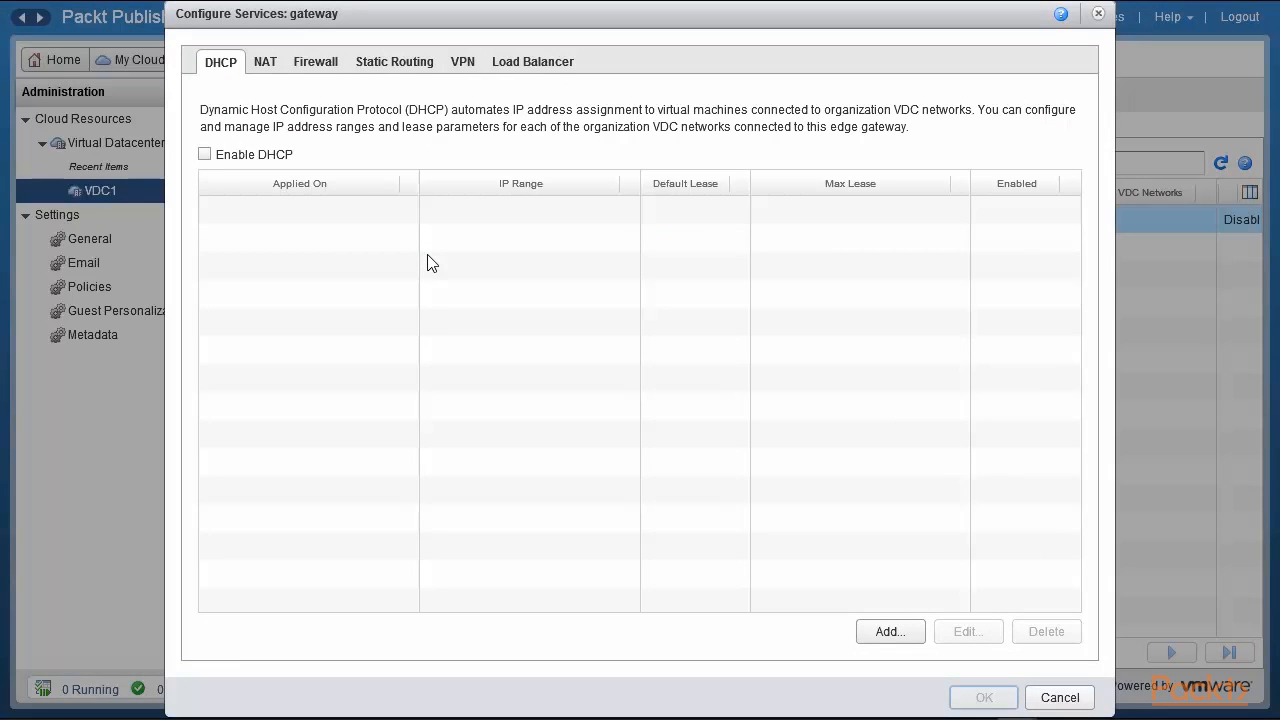
click(470, 70)
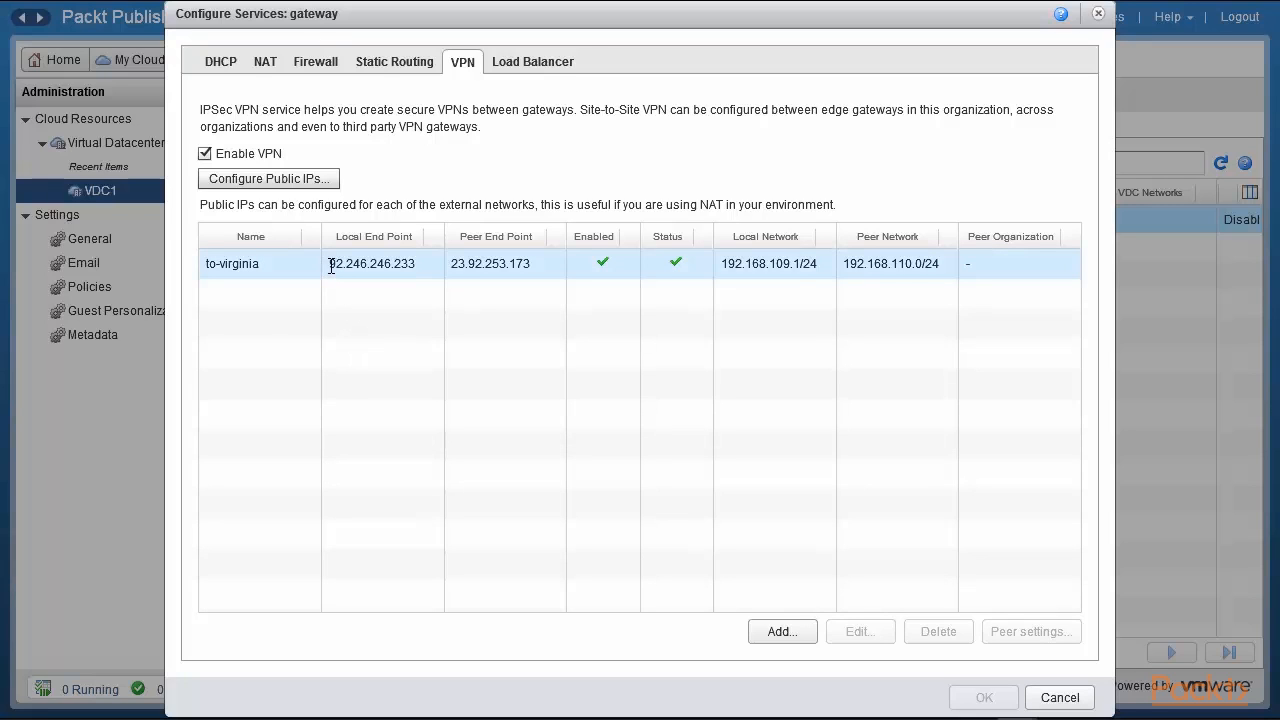
Highlight to-virginia's endpoints and networks 192.168.109.1/24 and 192.168.110.0/24, then view peer settings.
drag(331, 267, 418, 265)
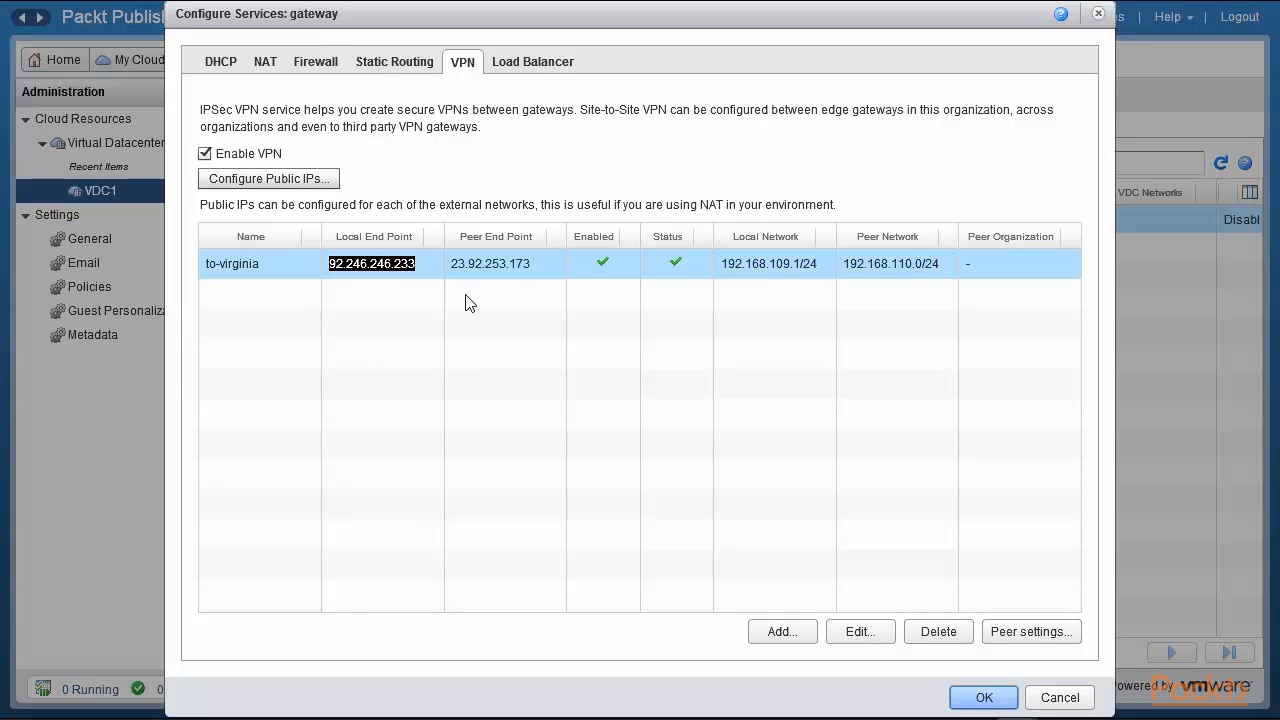
drag(451, 263, 532, 264)
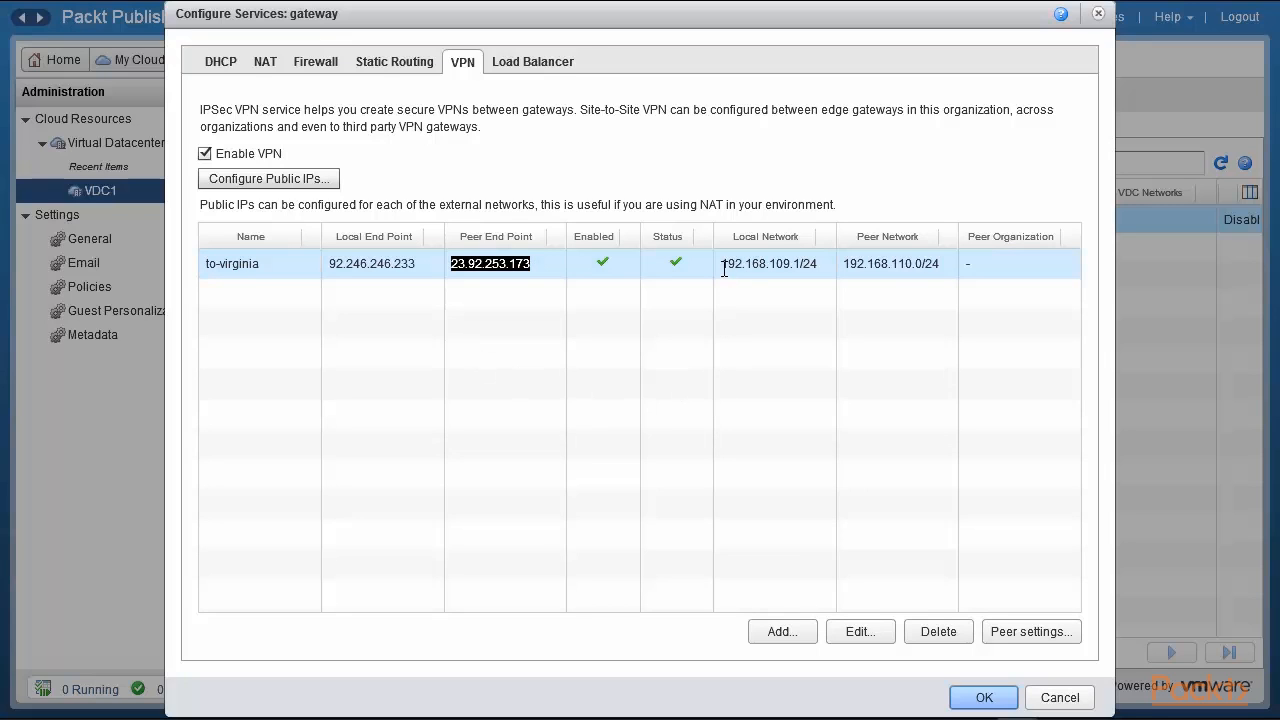
drag(722, 263, 822, 264)
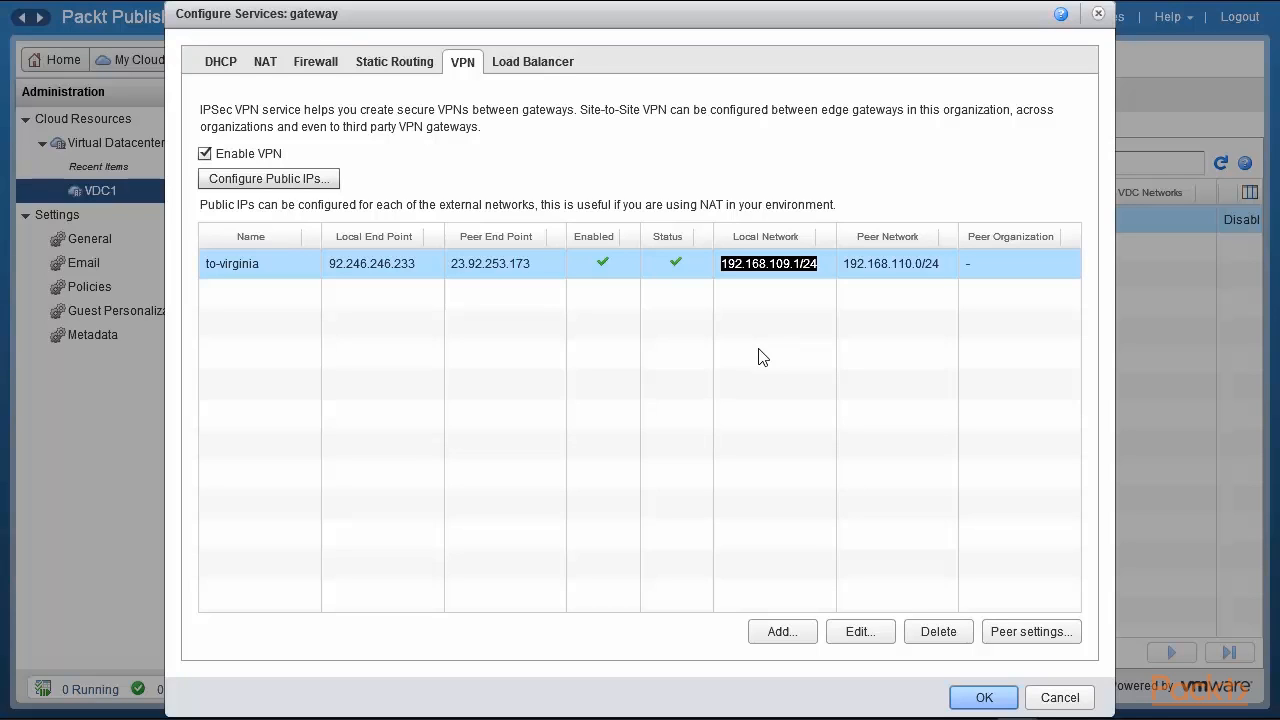
drag(845, 264, 940, 272)
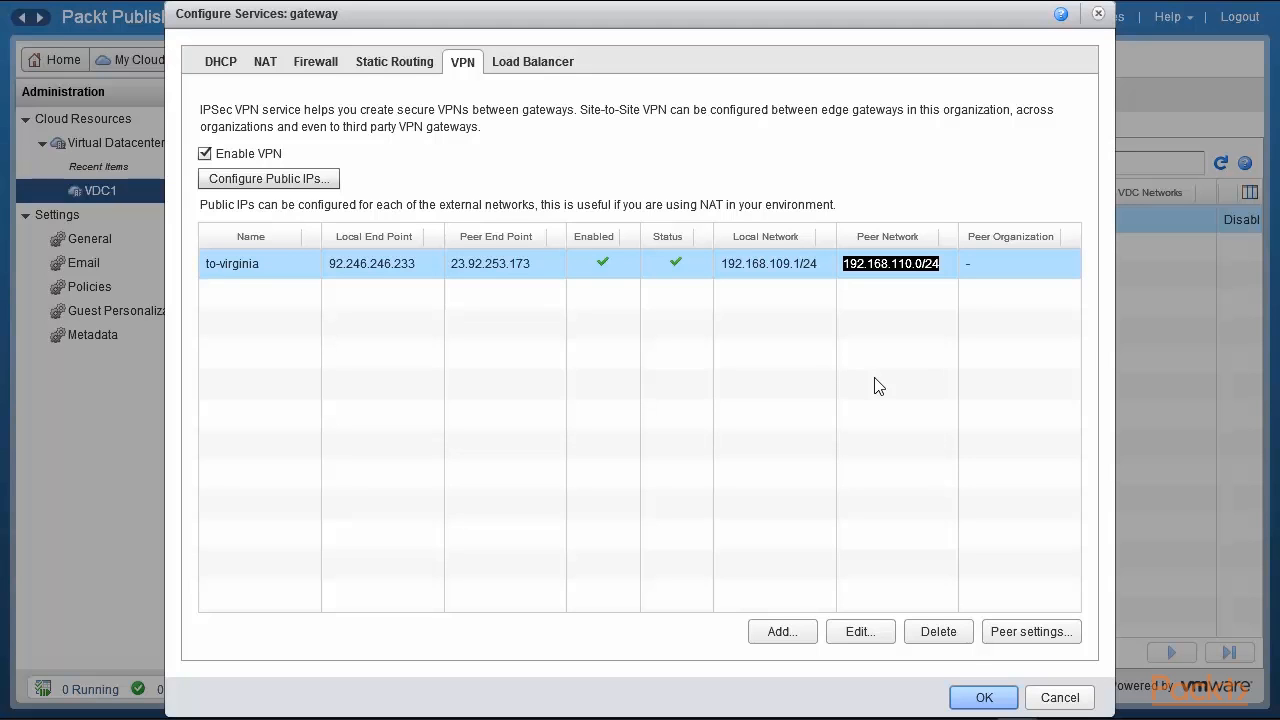
click(1027, 632)
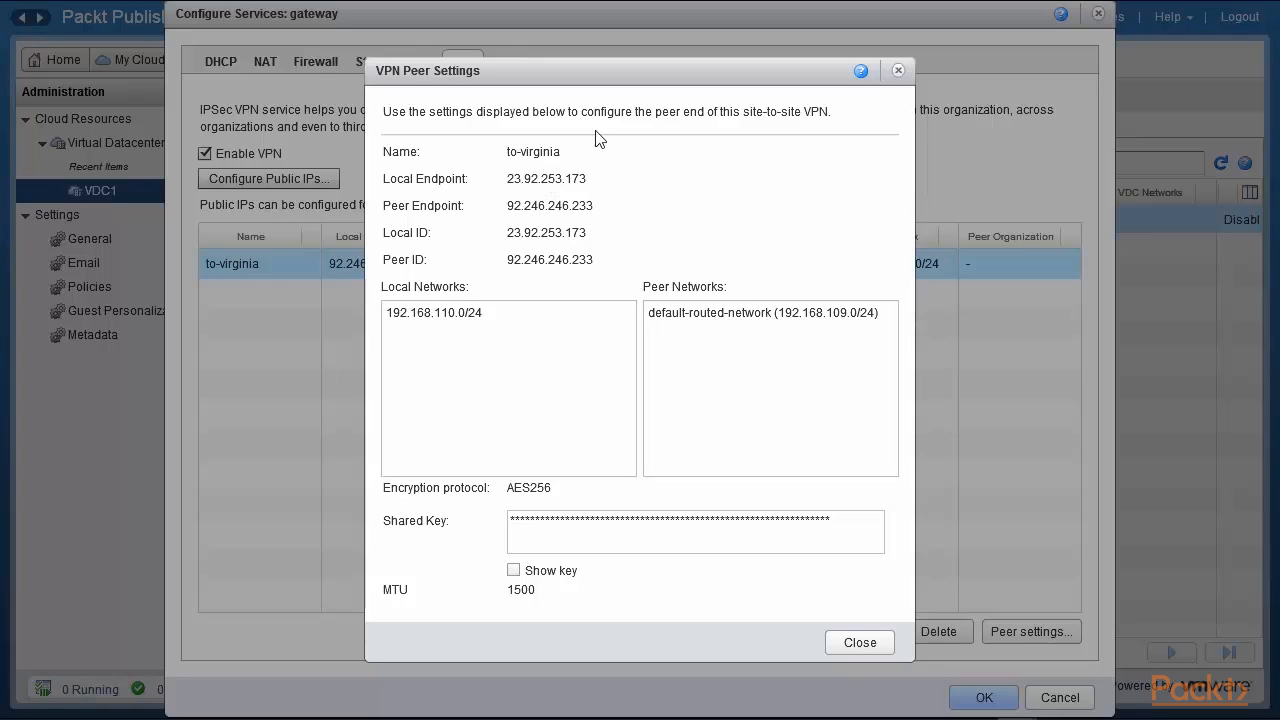
Show the to-virginia shared key in plain text, then open the tunnel's Edit configuration.
drag(626, 77, 890, 88)
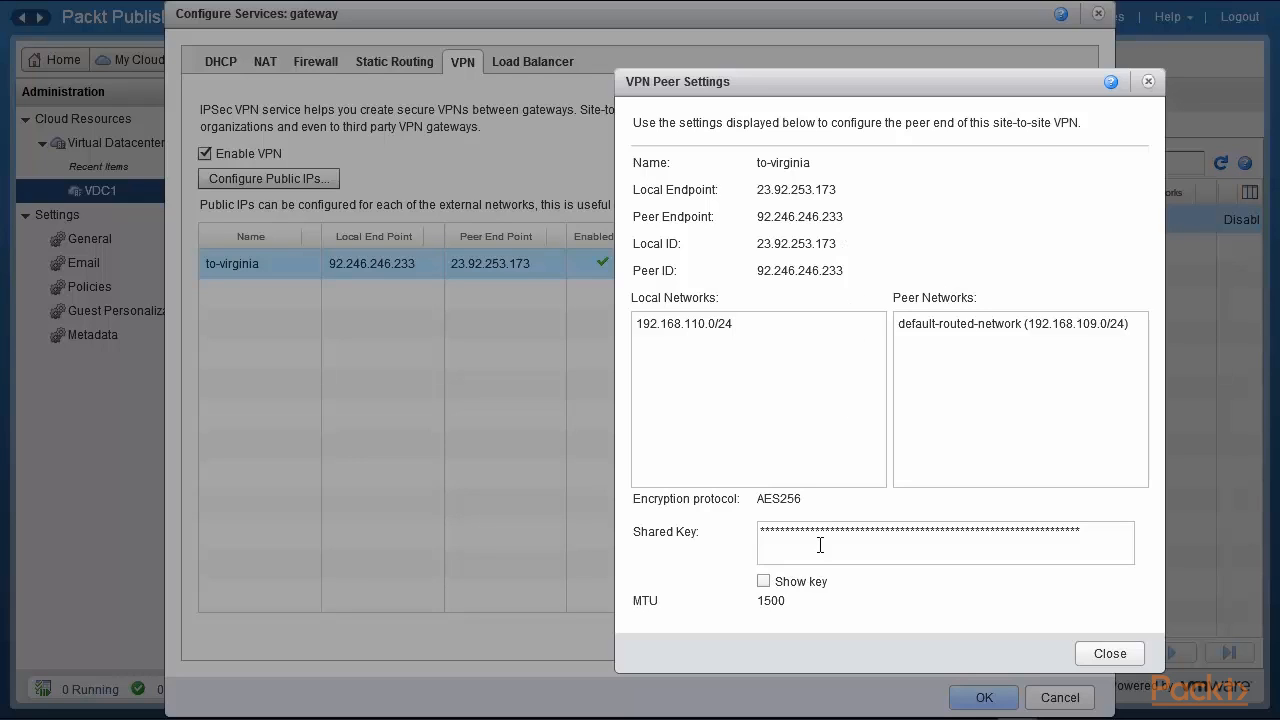
click(764, 581)
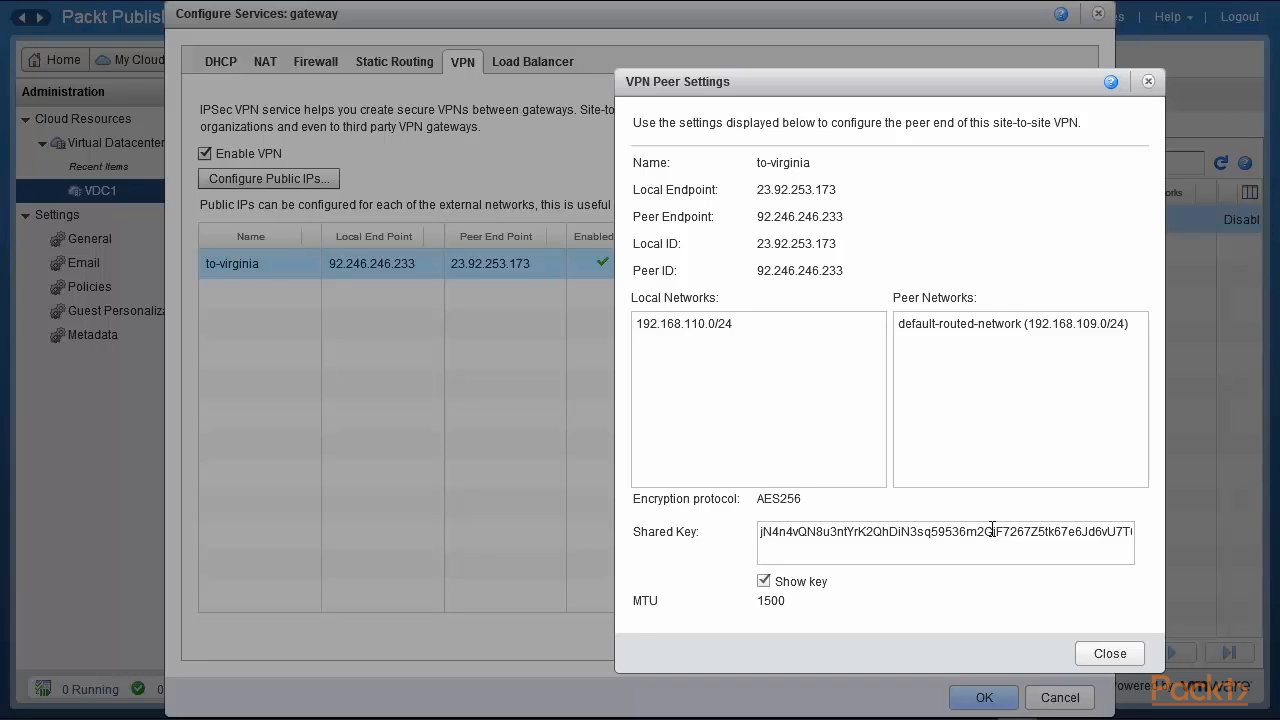
click(1107, 653)
click(857, 634)
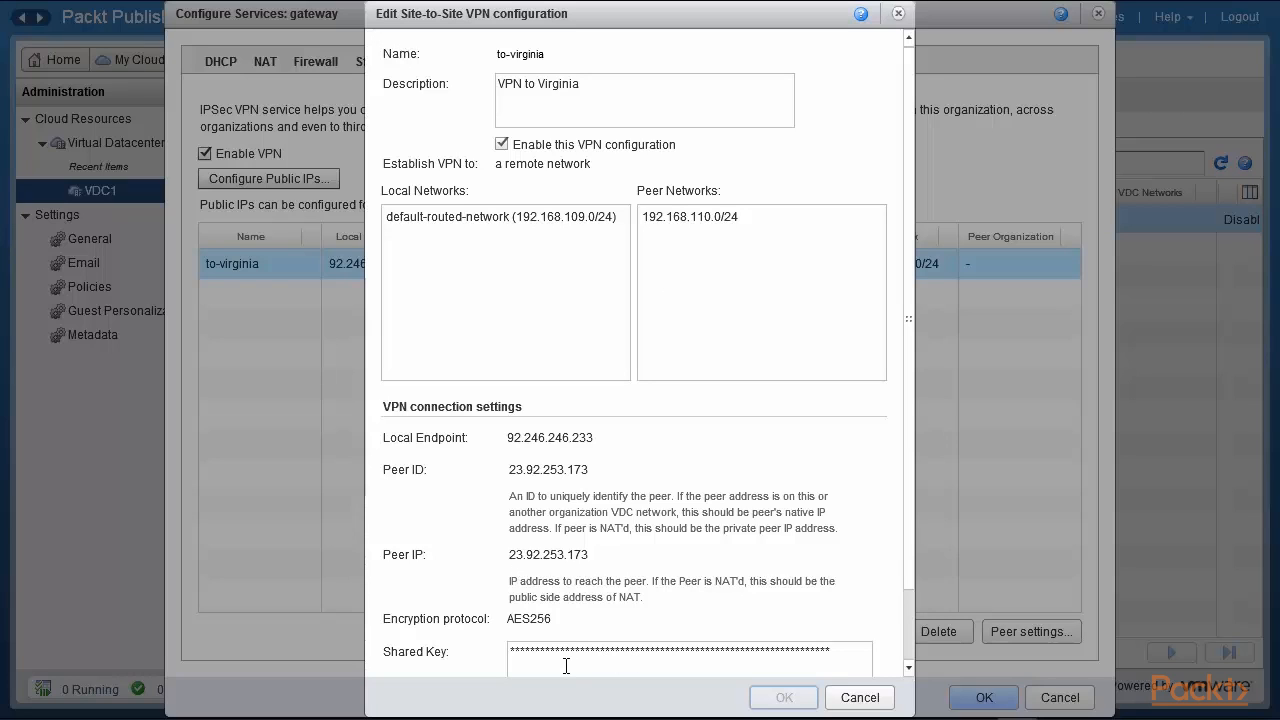
Cancel both the Edit Site-to-Site VPN and Configure Services dialogs without saving.
click(859, 697)
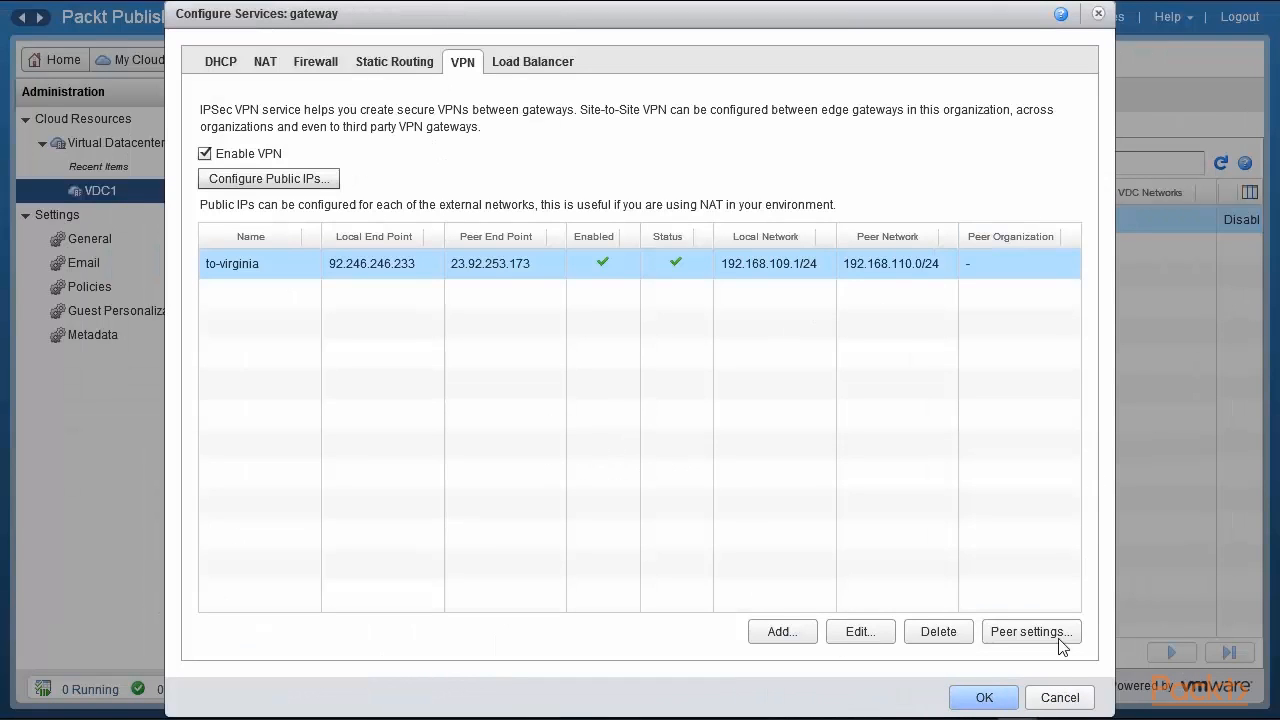
click(1060, 699)
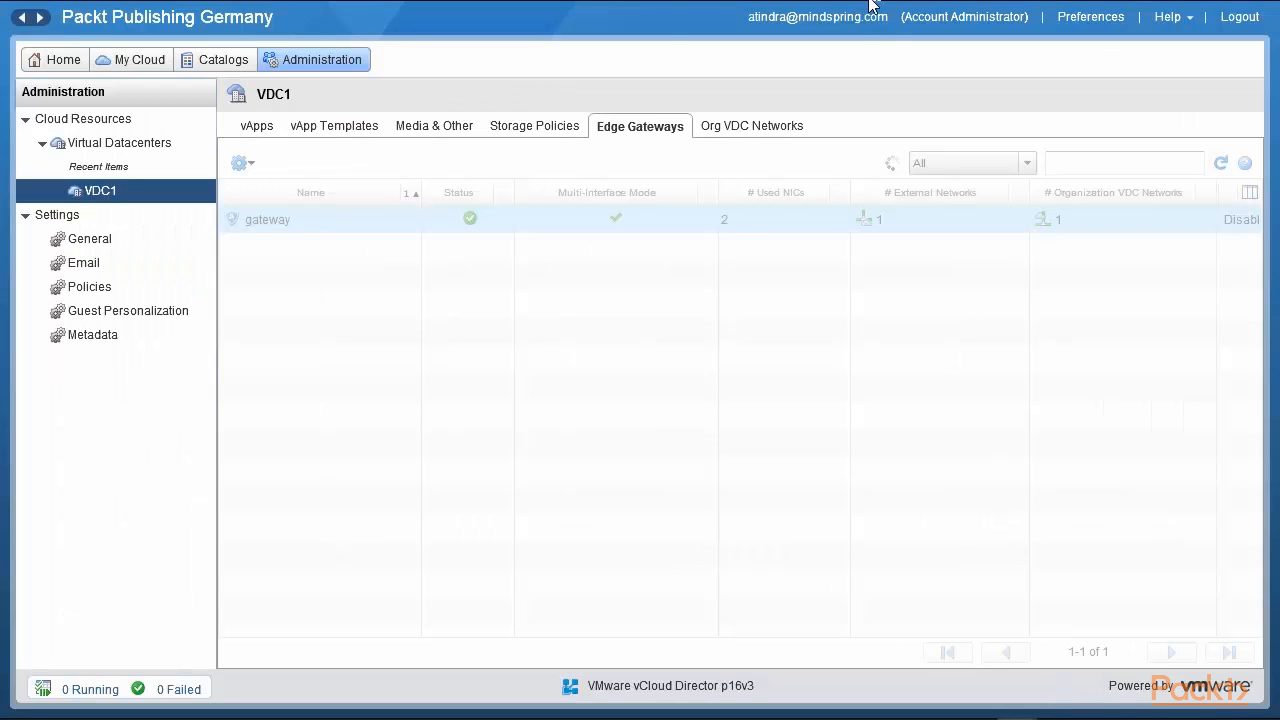
Switch vCloud Air to the US Virginia 1 4 region's Gateways tab.
mouse_move(850, 8)
click(506, 22)
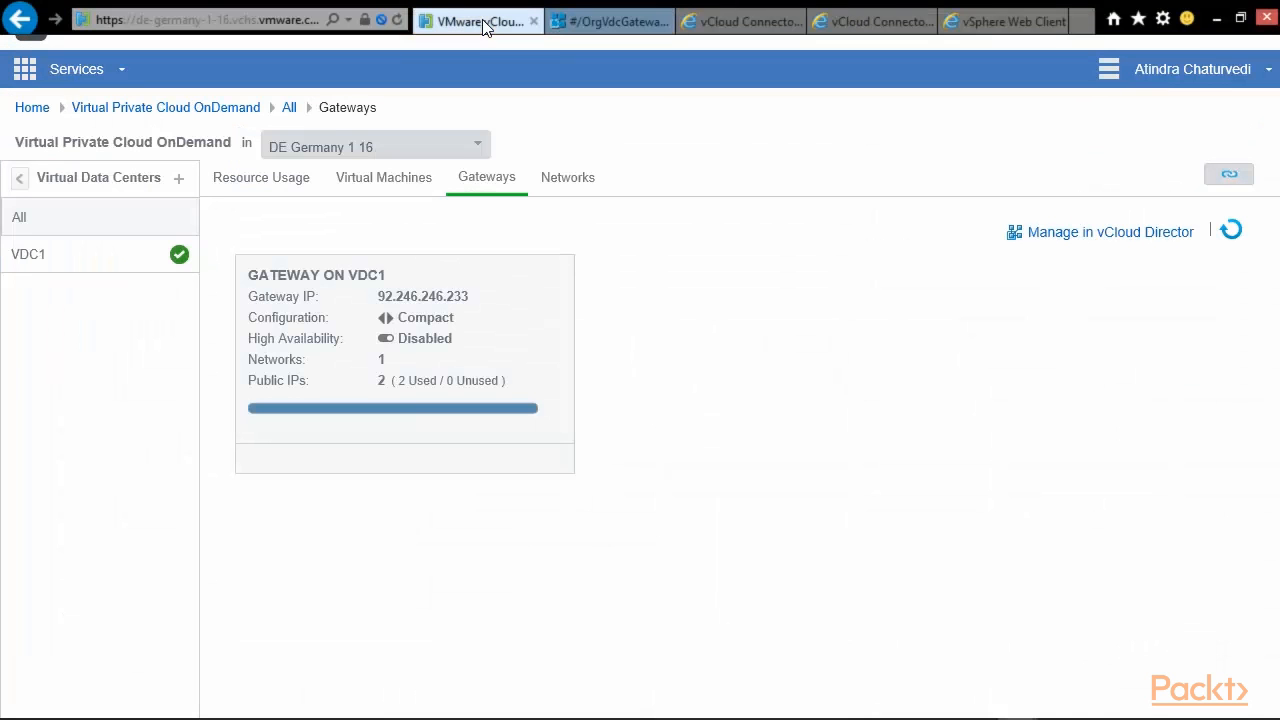
click(482, 150)
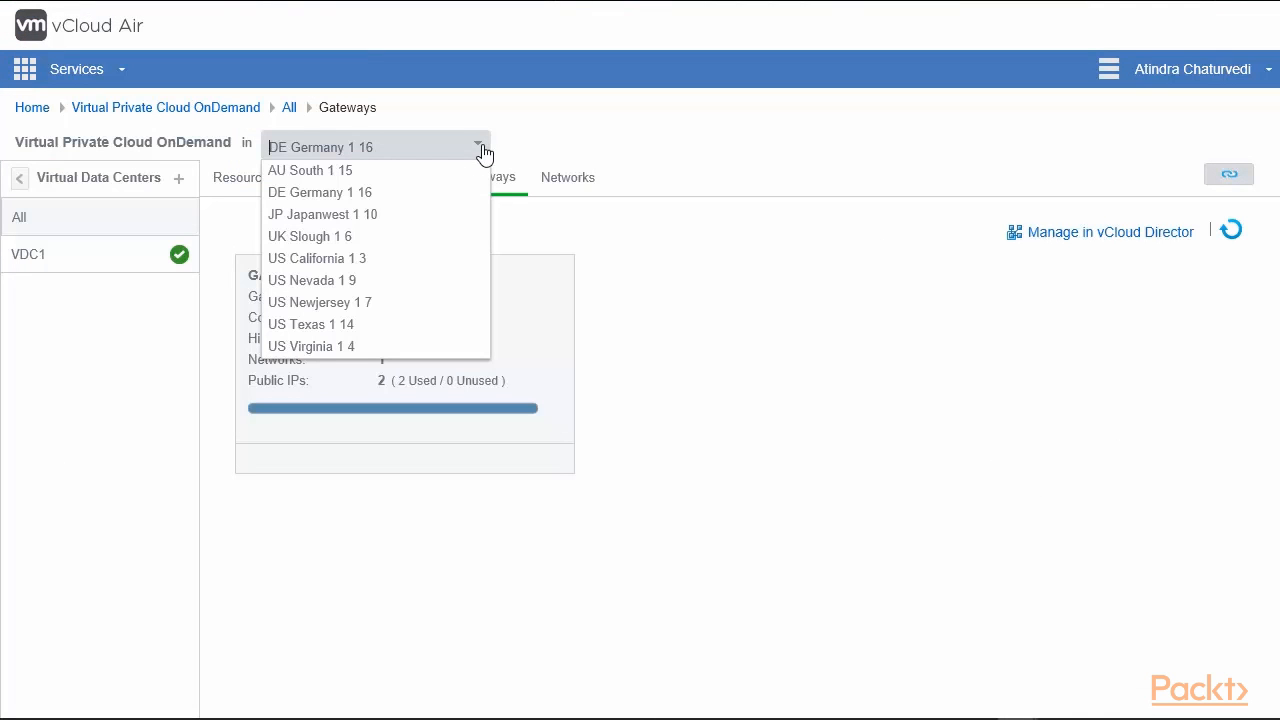
click(316, 350)
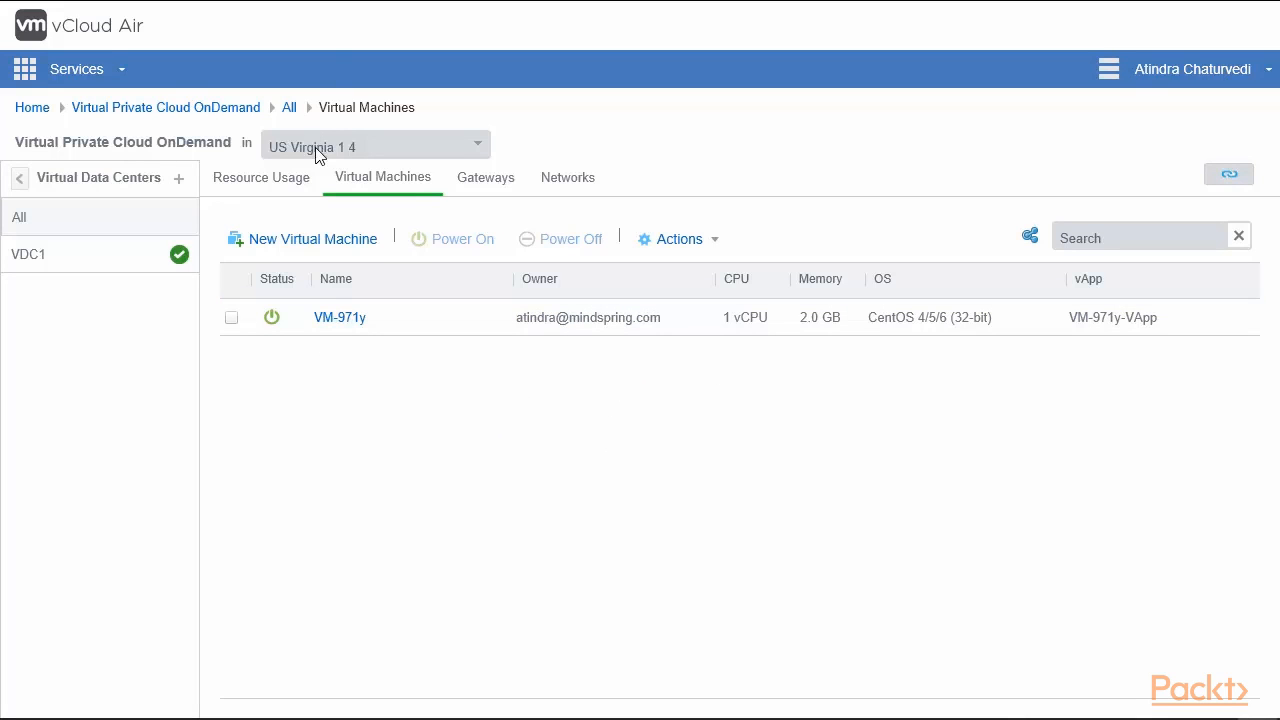
click(486, 190)
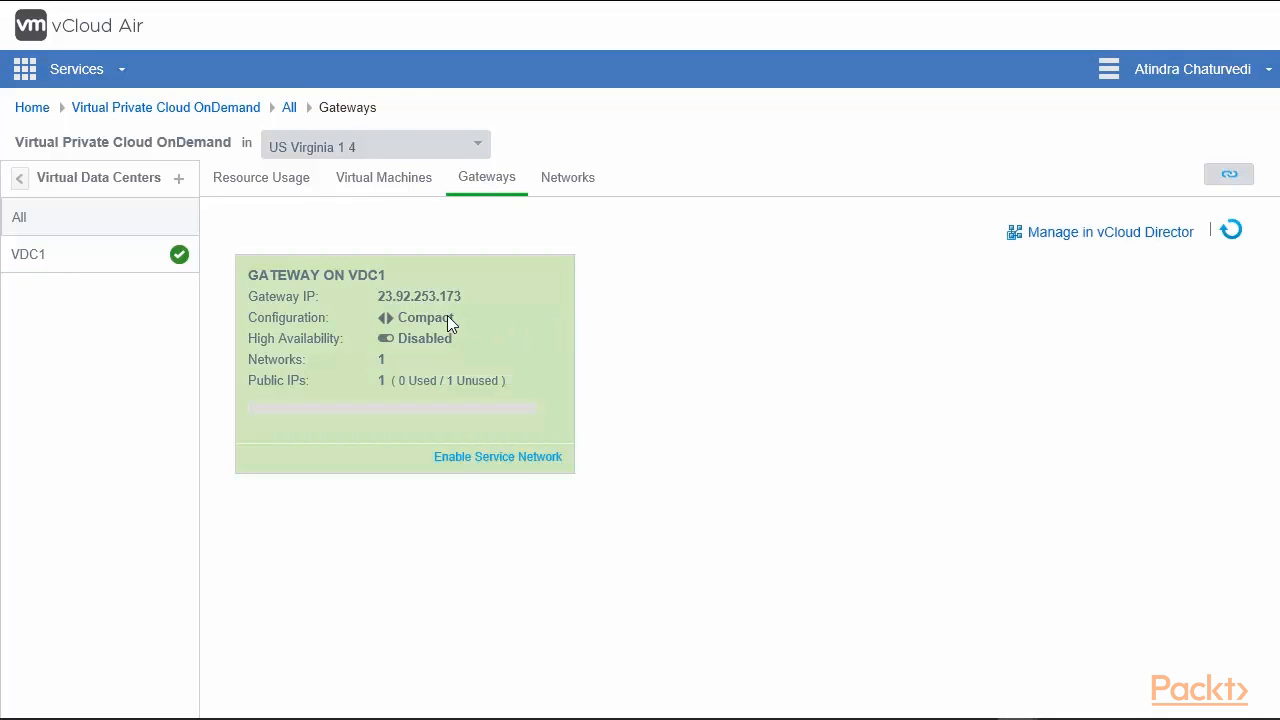
Inspect the gateway at 23.92.253.173, then manage it in vCloud Director.
drag(383, 297, 471, 297)
click(480, 329)
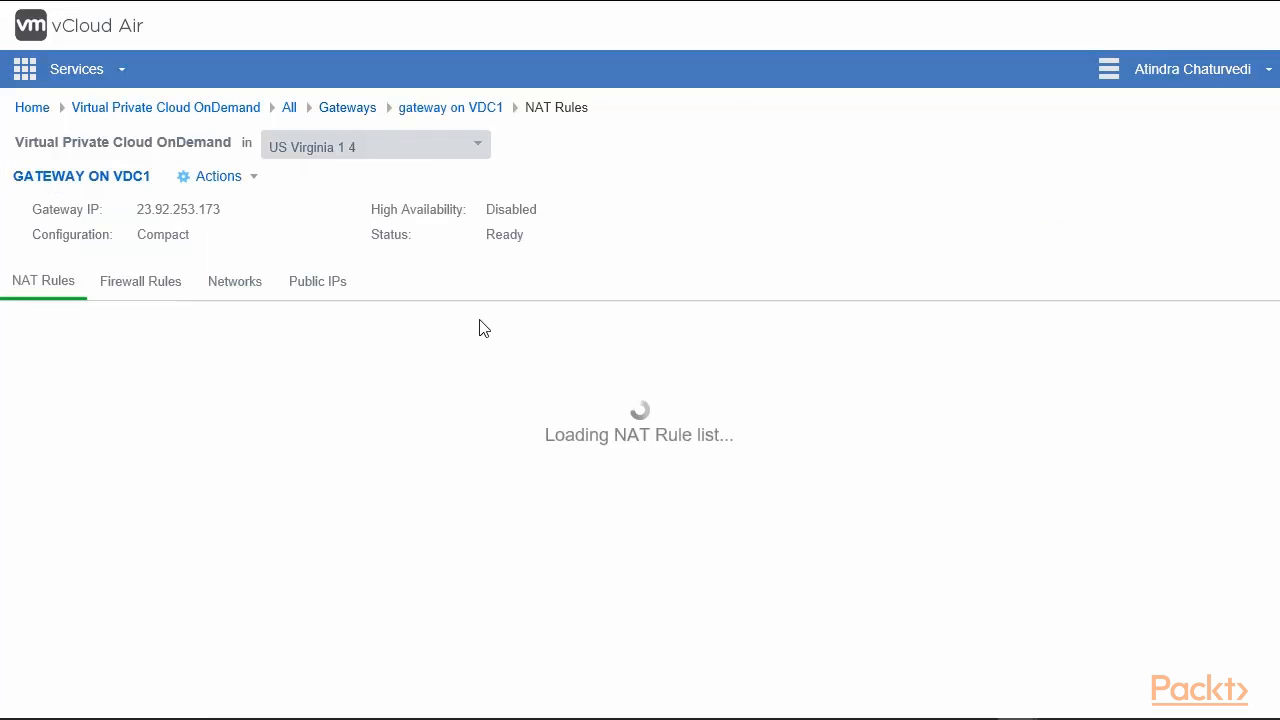
click(360, 112)
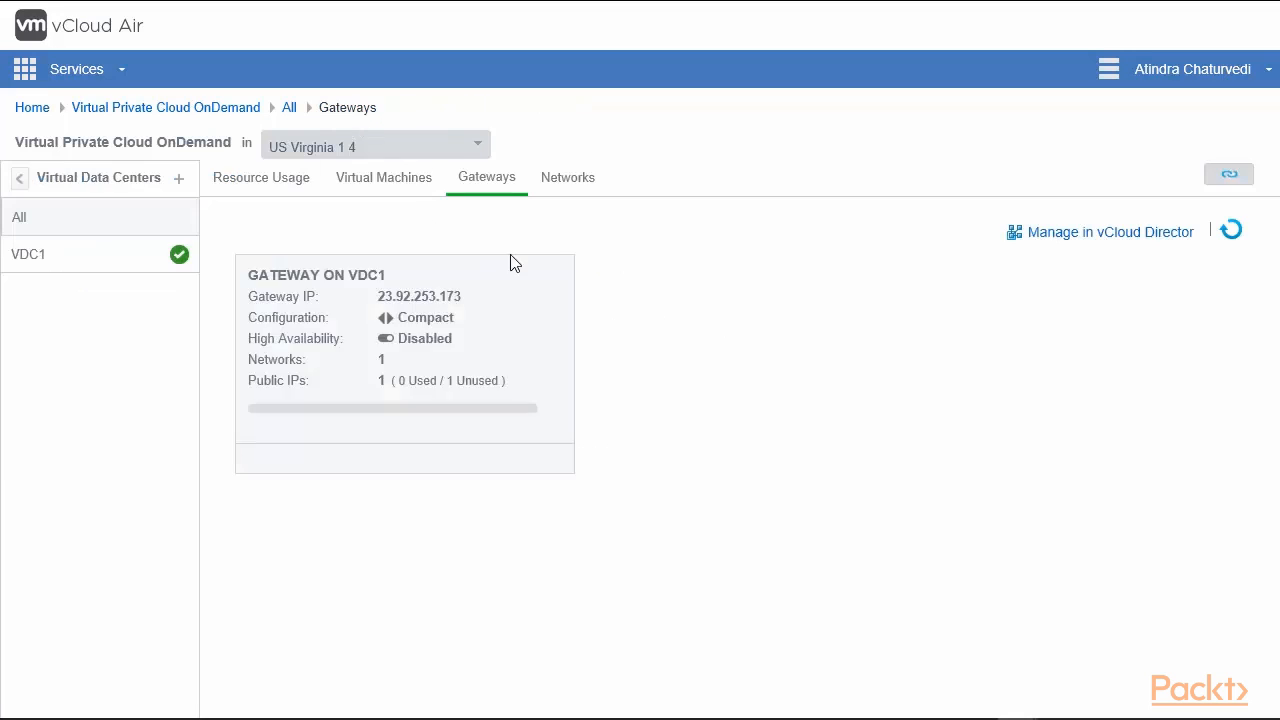
click(1106, 243)
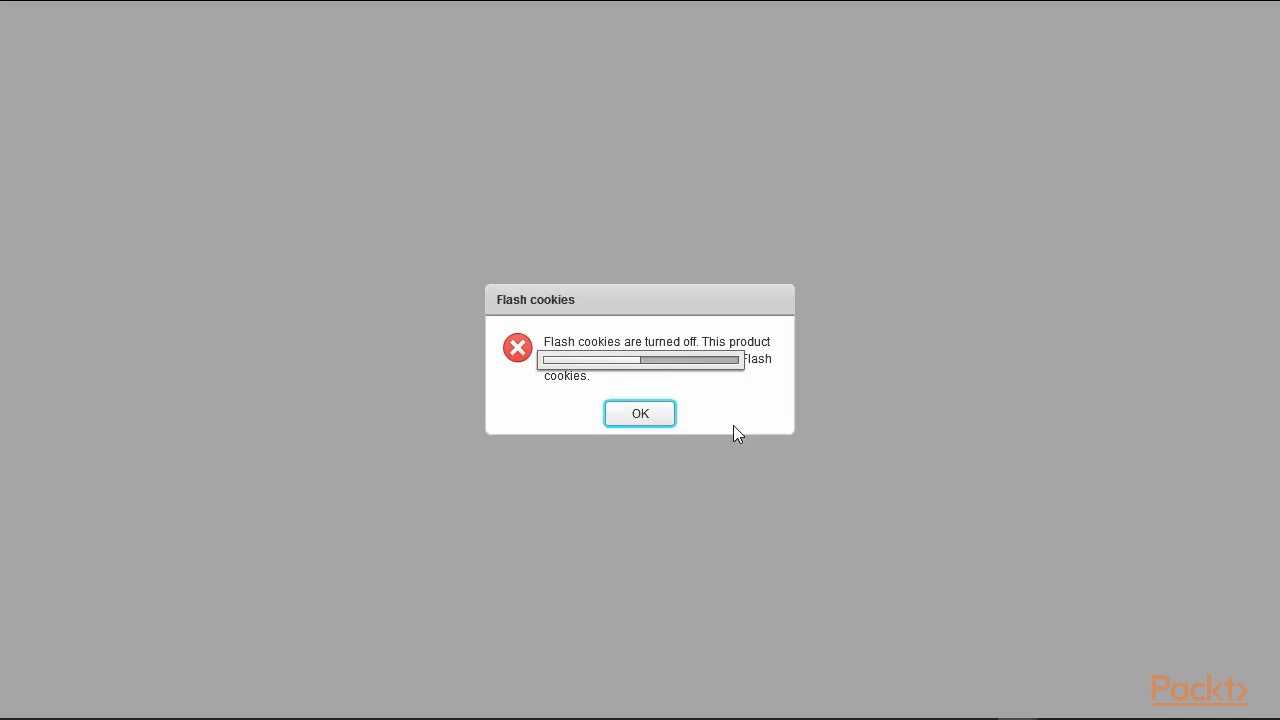
Dismiss the Flash cookies warning and show the Virginia gateway's zzz and to-germany VPN tunnels.
click(640, 413)
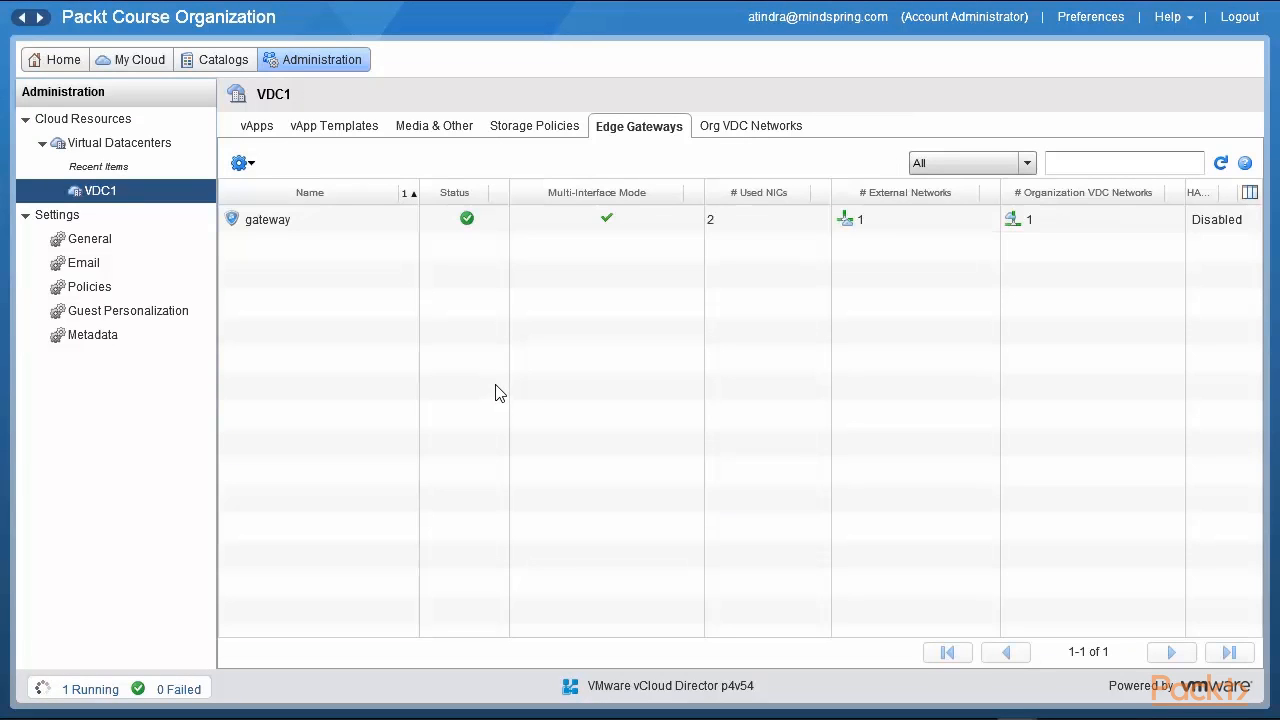
click(330, 226)
right_click(330, 228)
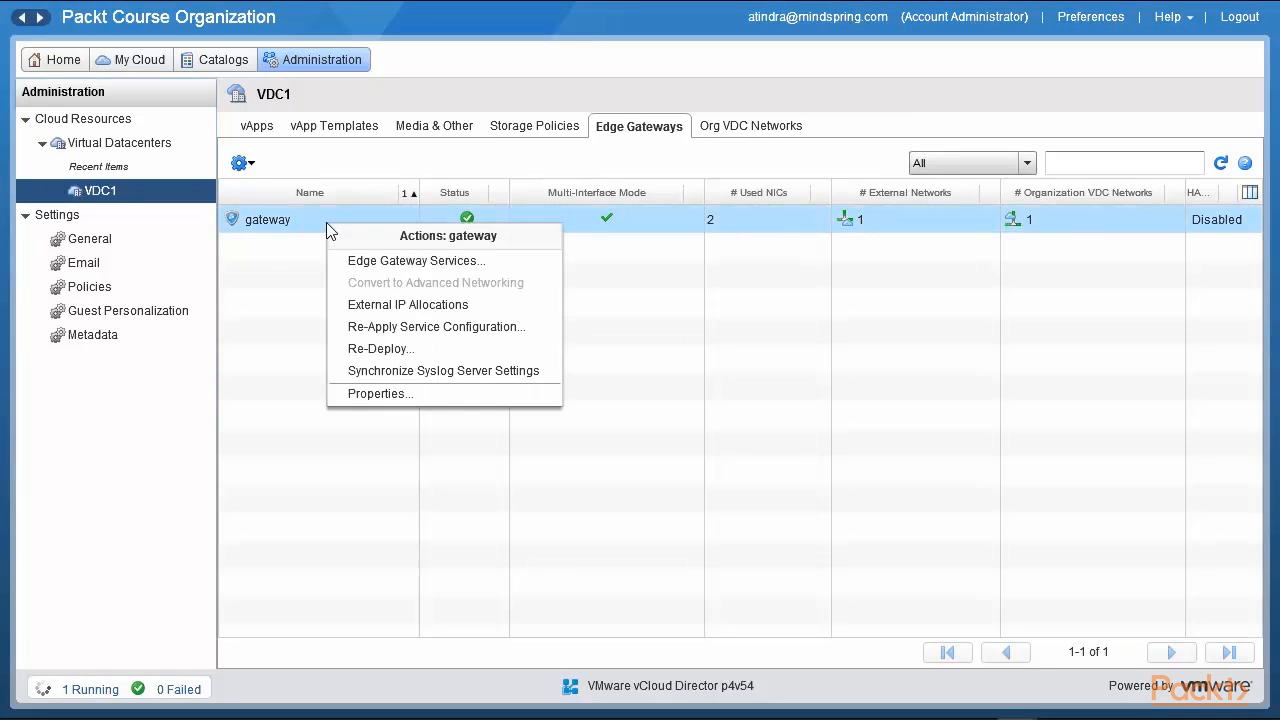
click(446, 268)
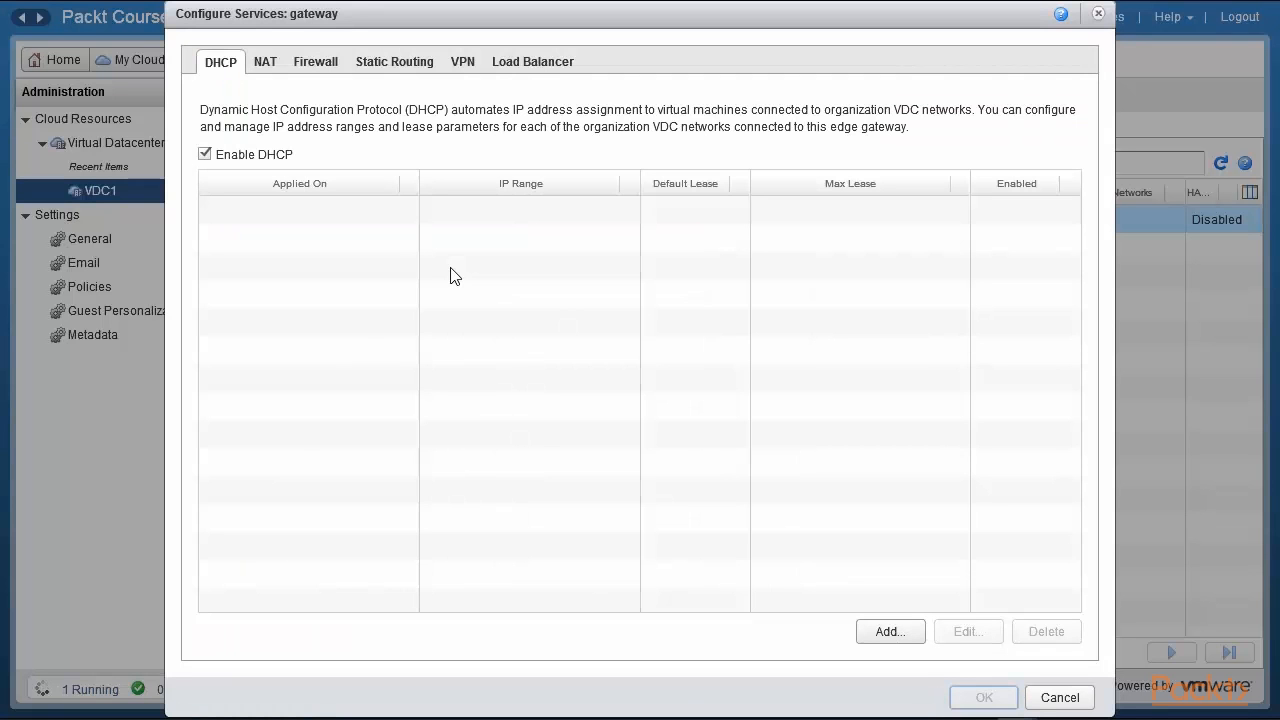
click(470, 66)
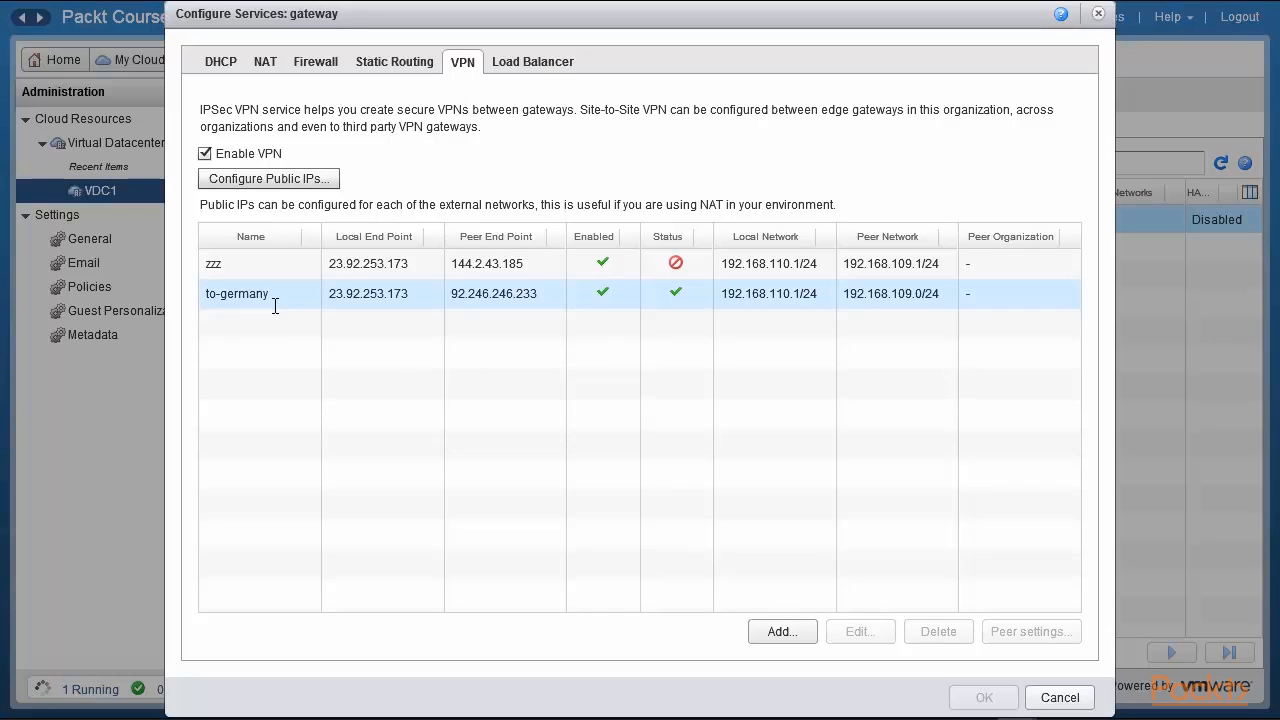
drag(331, 293, 420, 300)
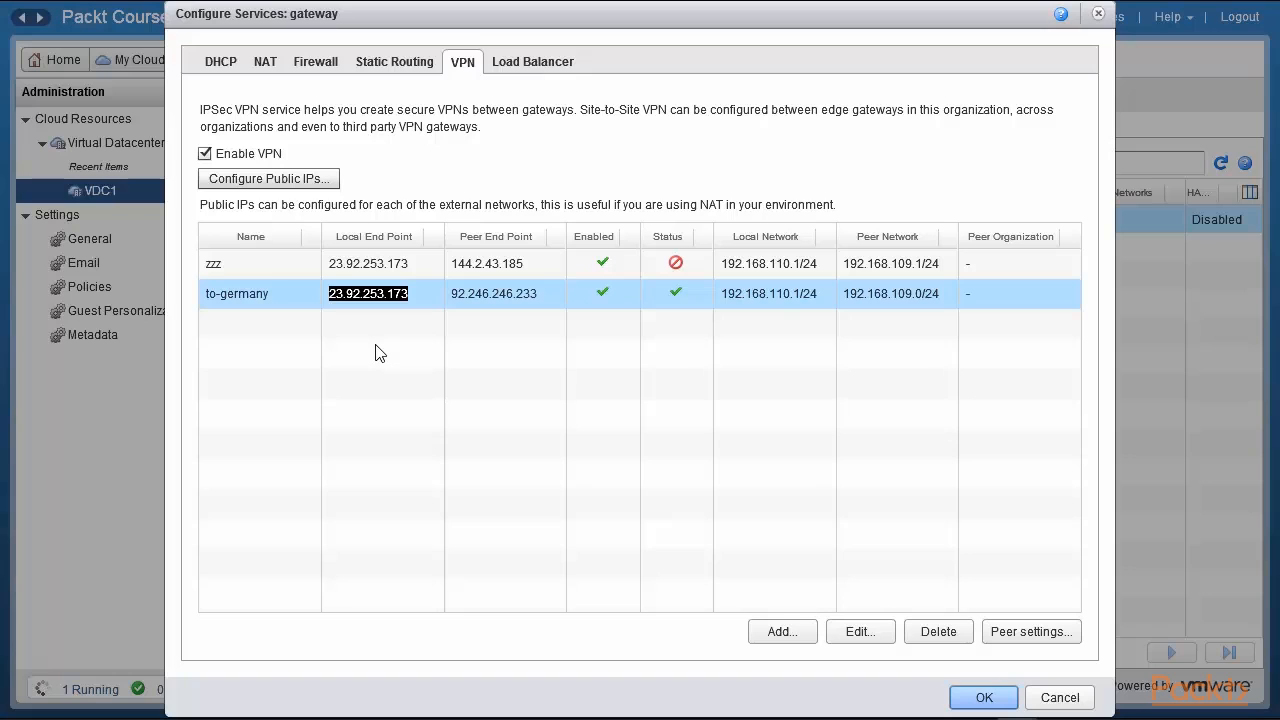
drag(451, 293, 542, 298)
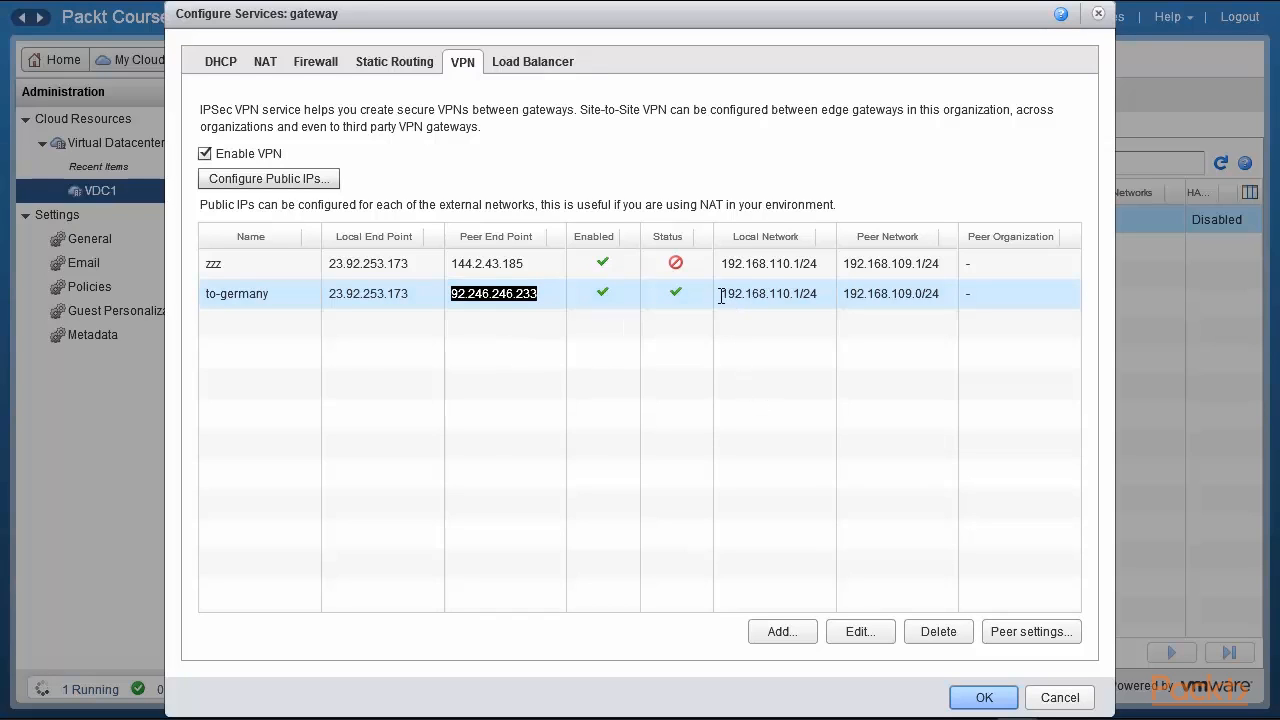
drag(721, 296, 820, 297)
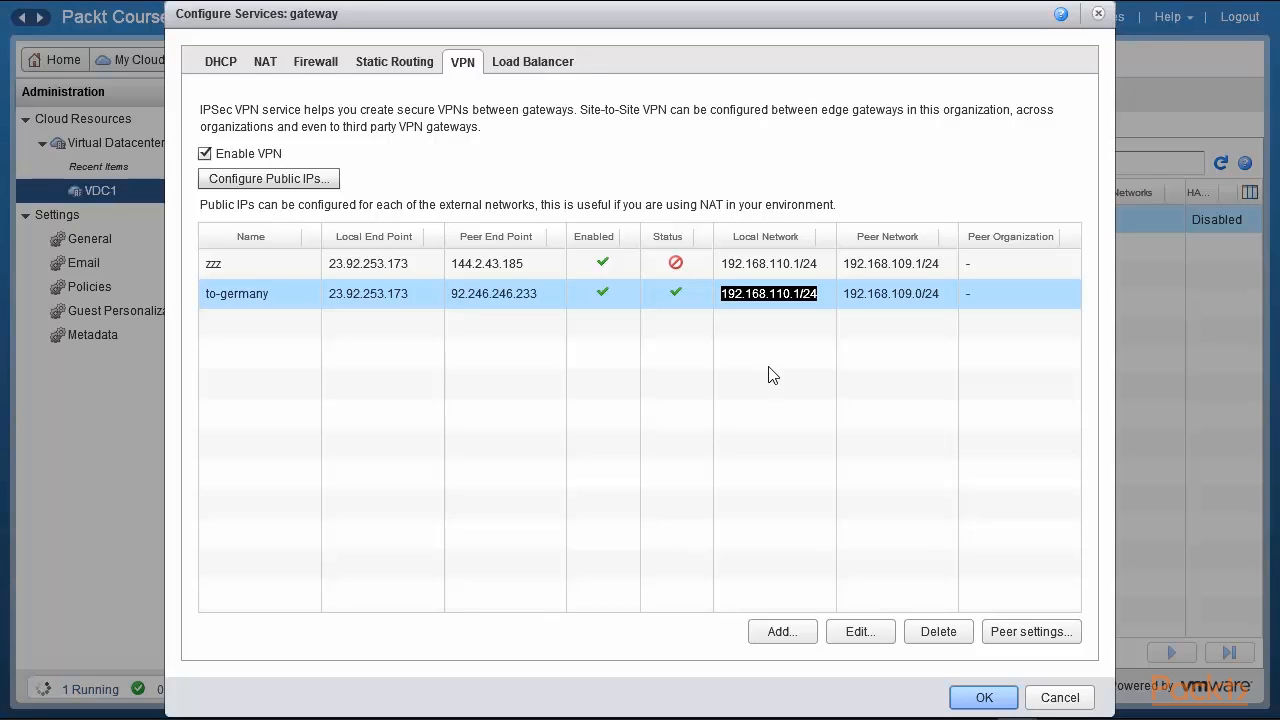
click(844, 297)
drag(844, 297, 945, 296)
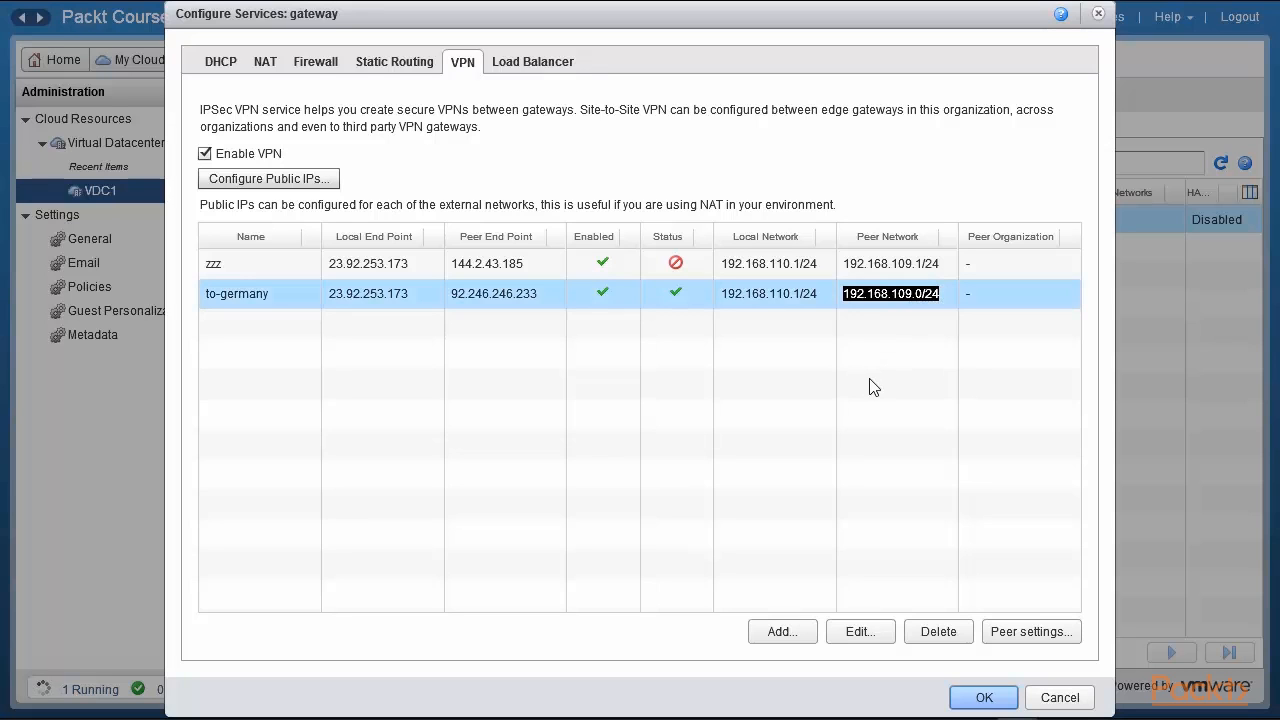
click(866, 630)
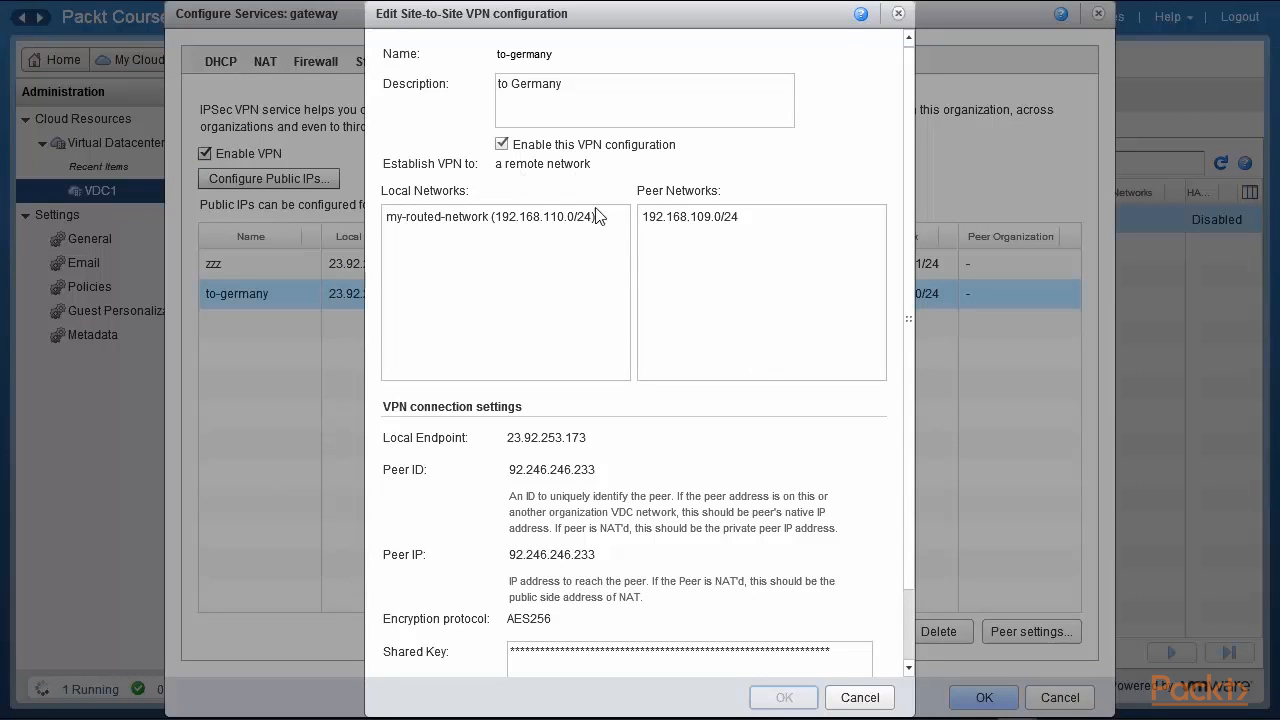
click(858, 697)
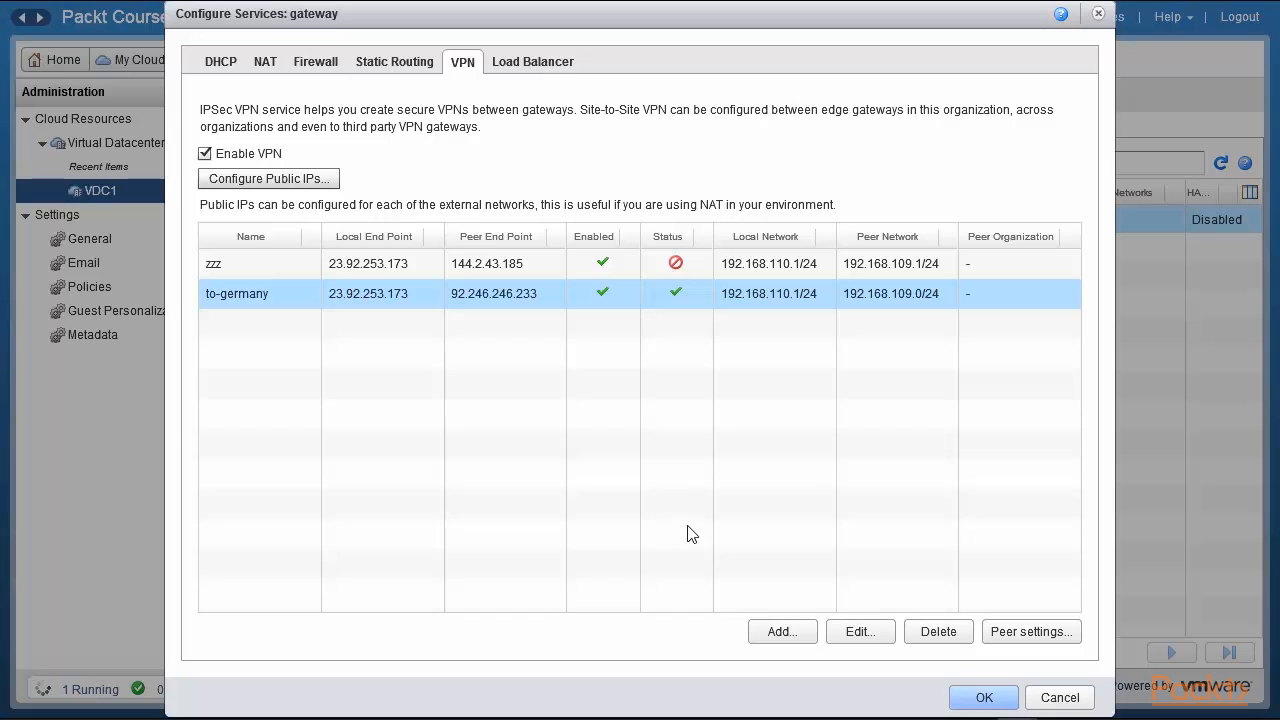
click(778, 631)
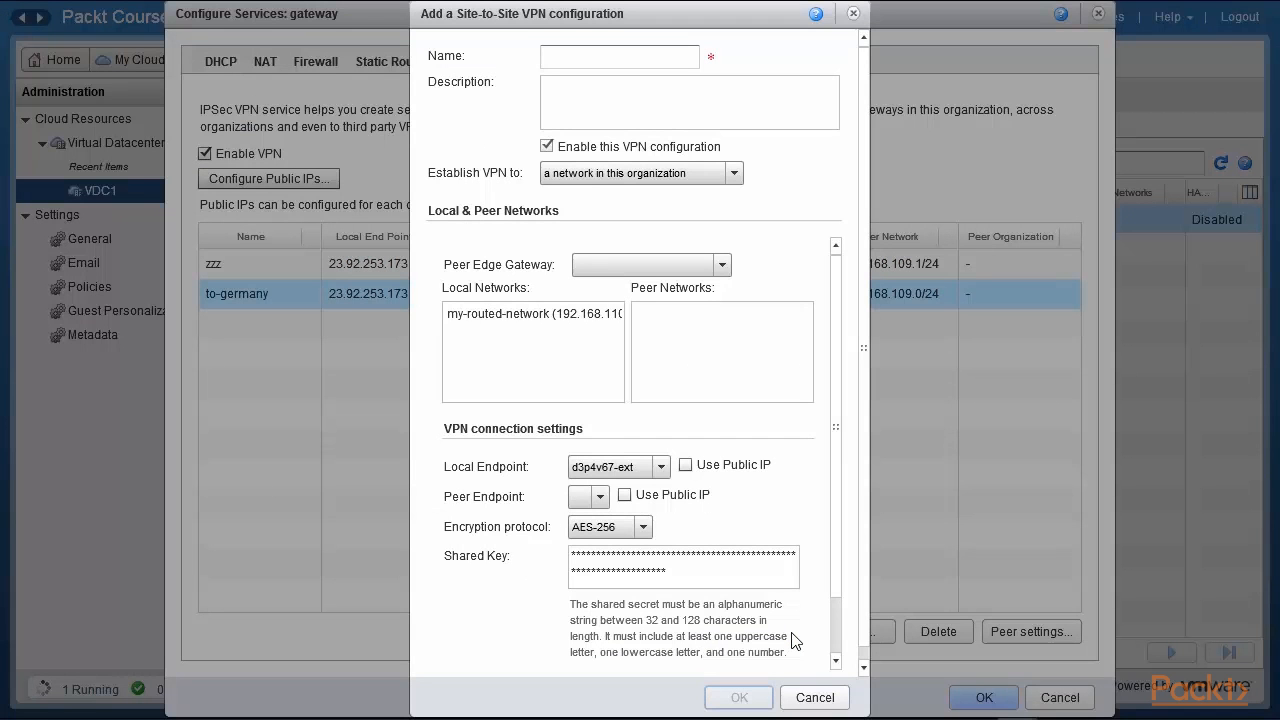
click(643, 57)
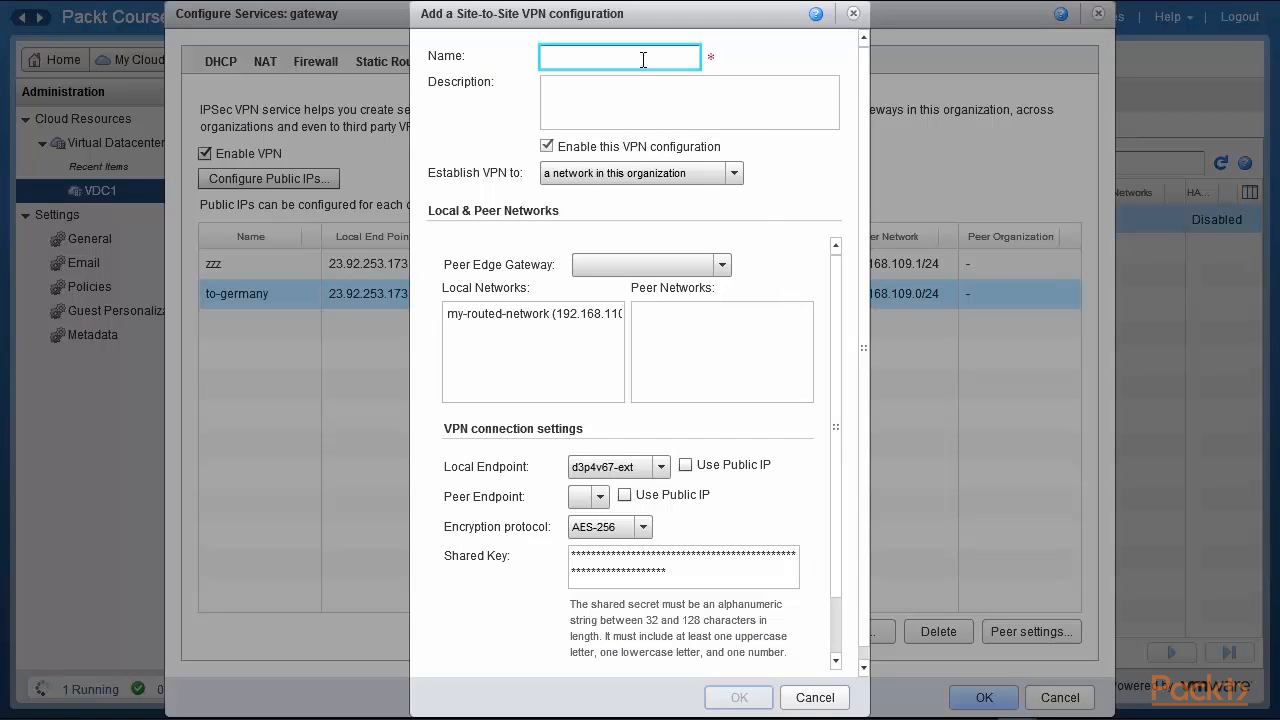
text(Test)
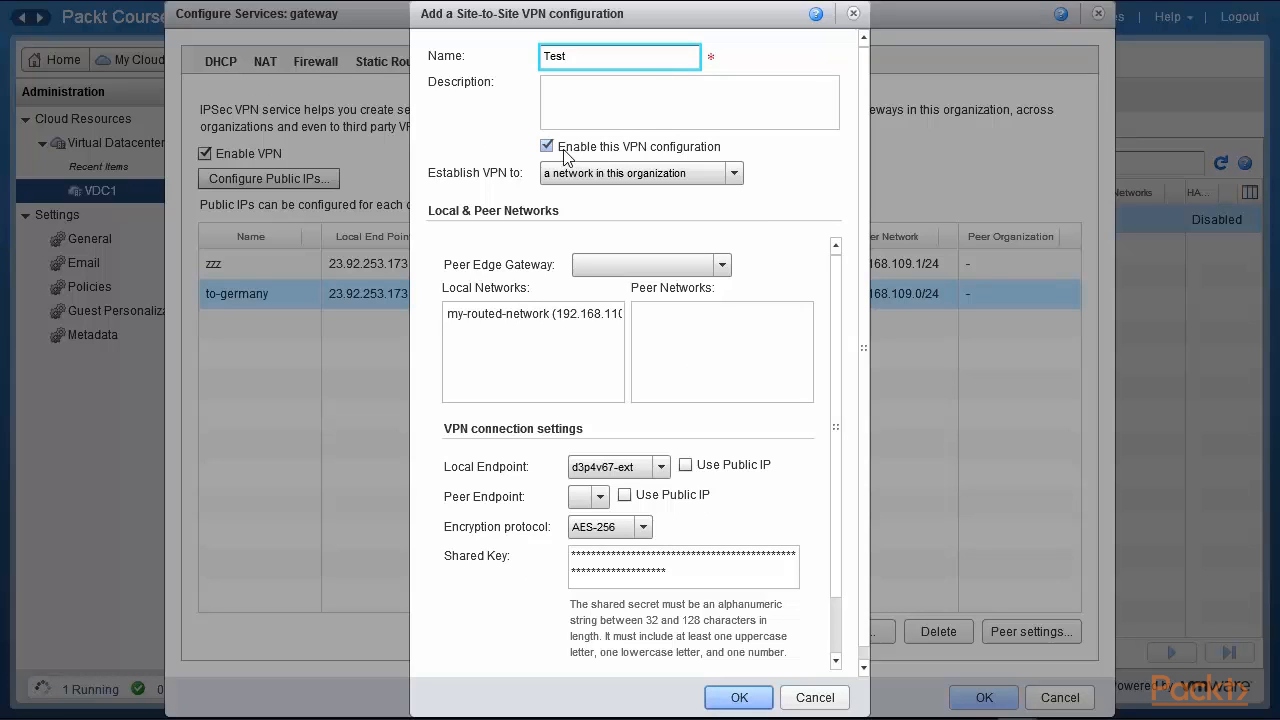
click(735, 176)
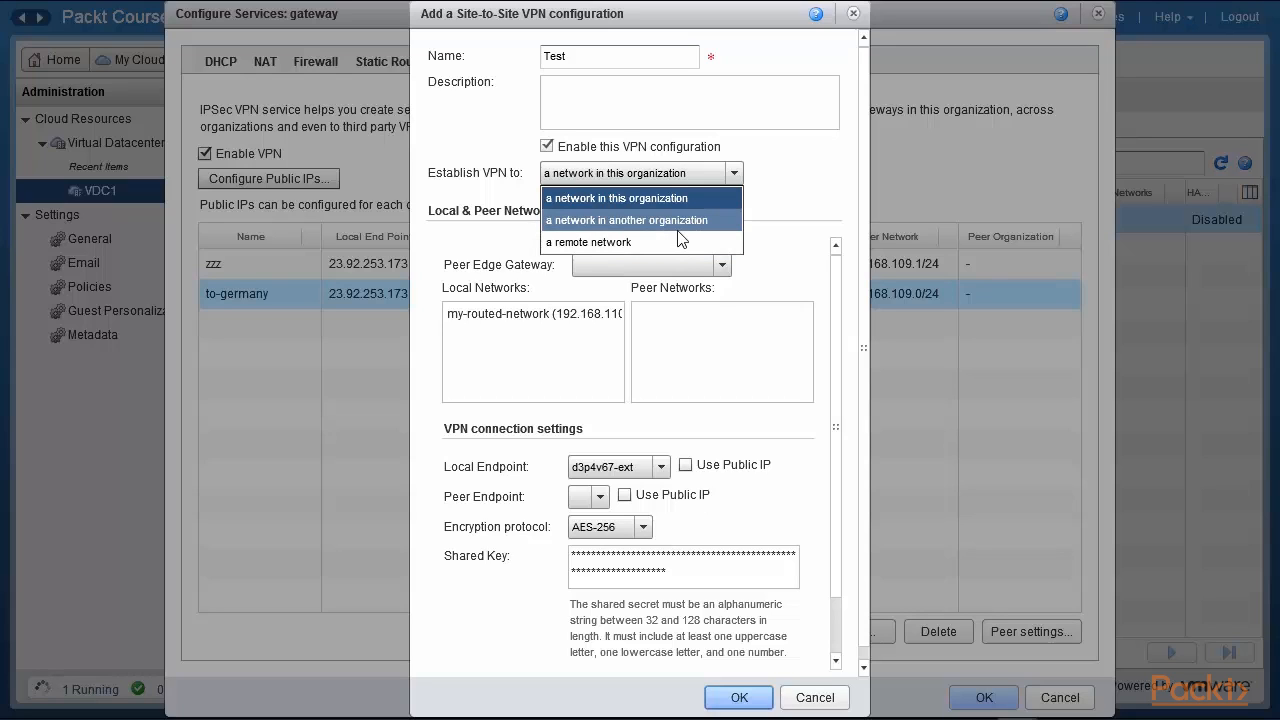
click(830, 210)
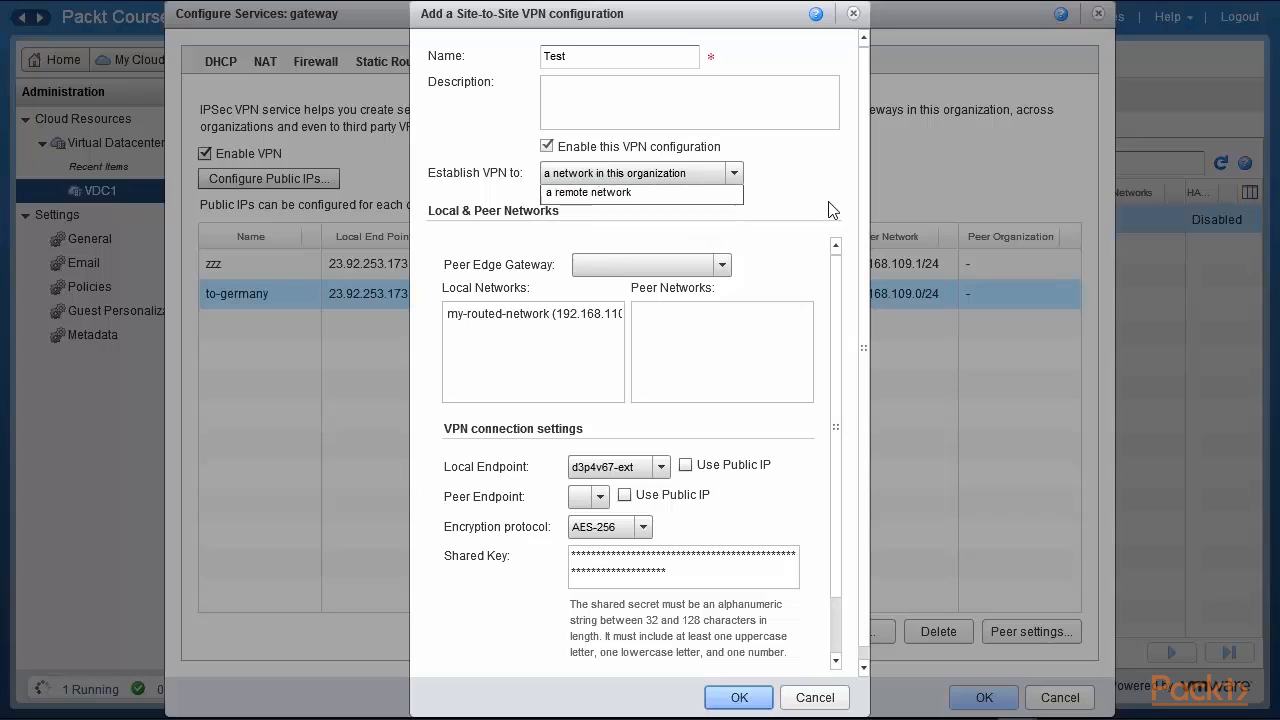
click(662, 467)
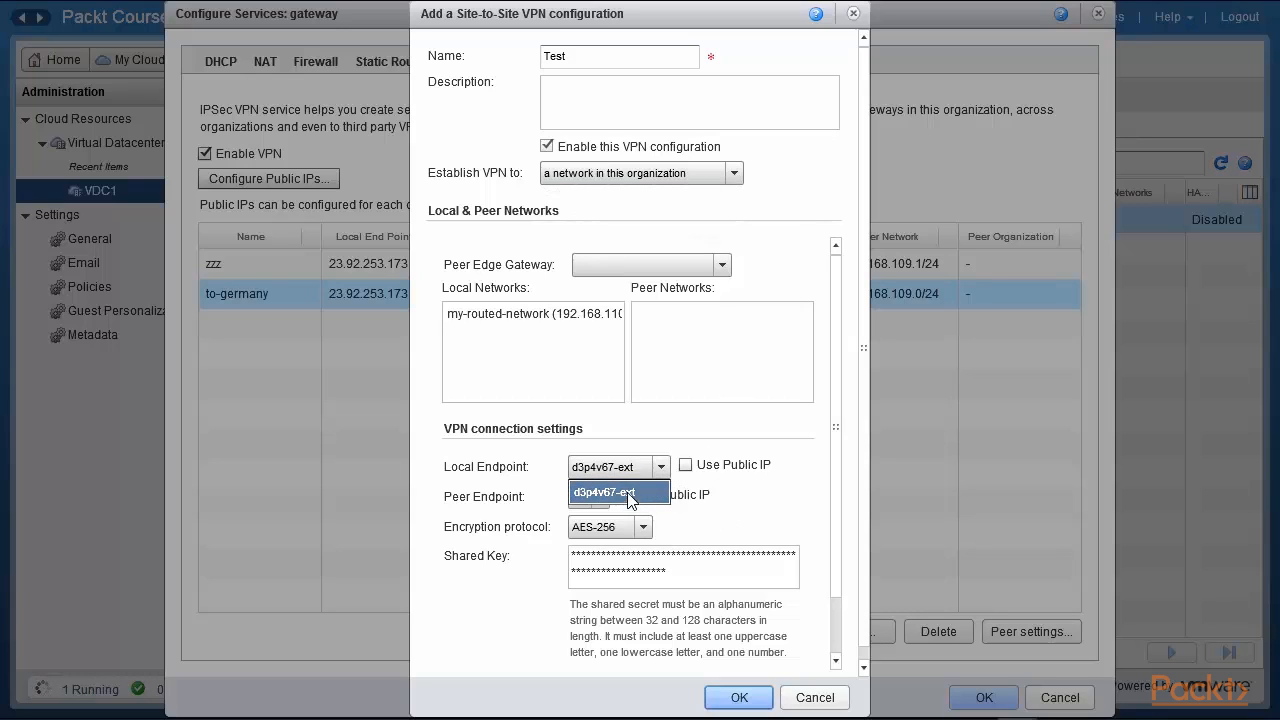
click(628, 484)
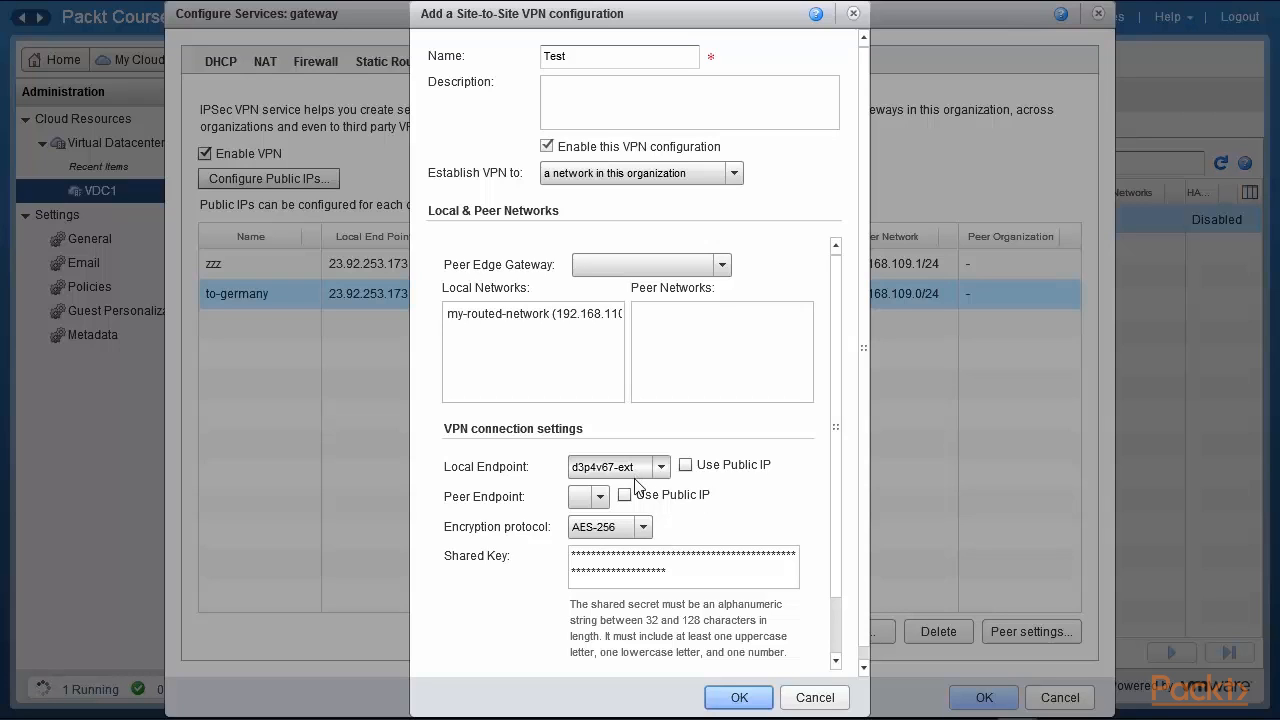
click(598, 497)
click(668, 497)
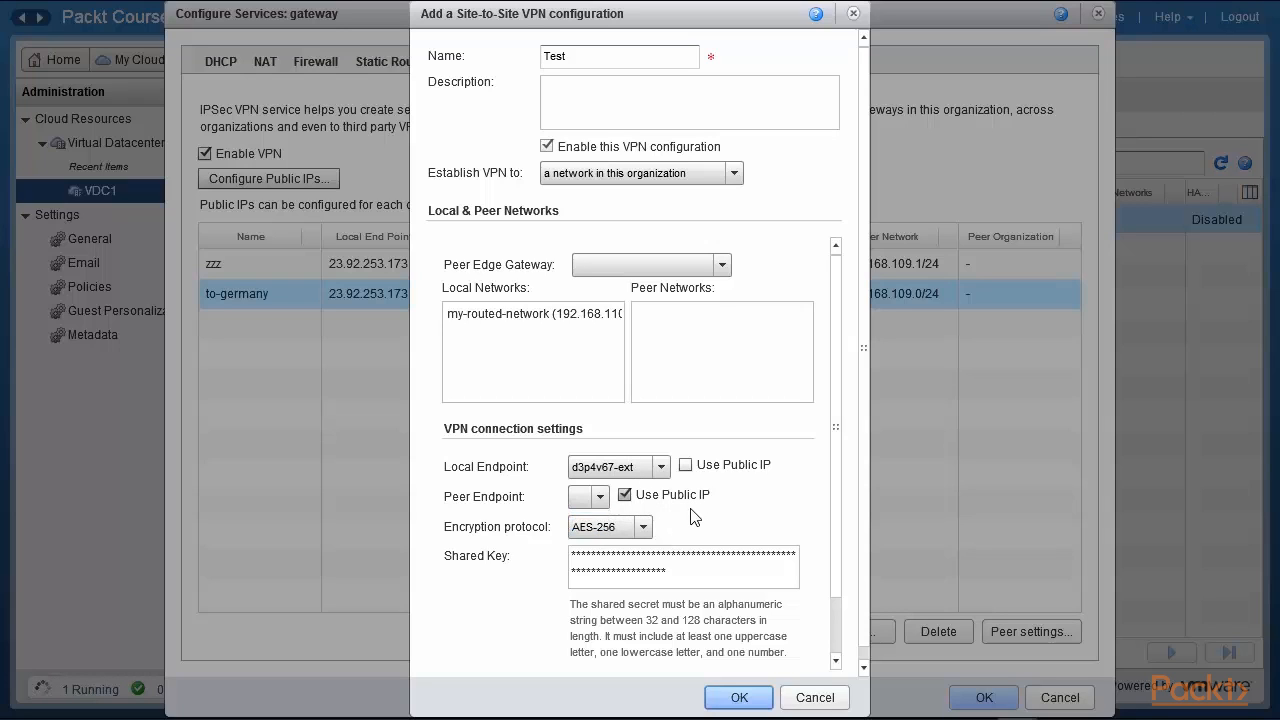
scroll(834, 428, down, 3)
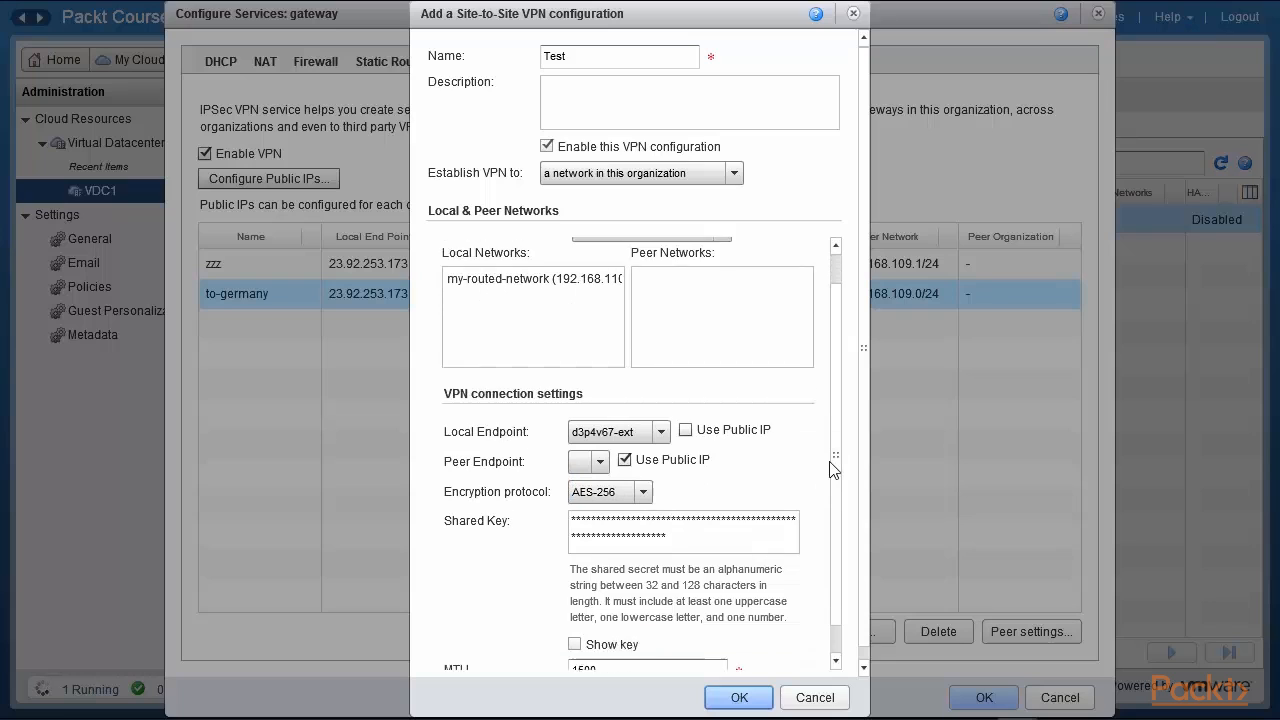
click(576, 479)
drag(576, 479, 540, 496)
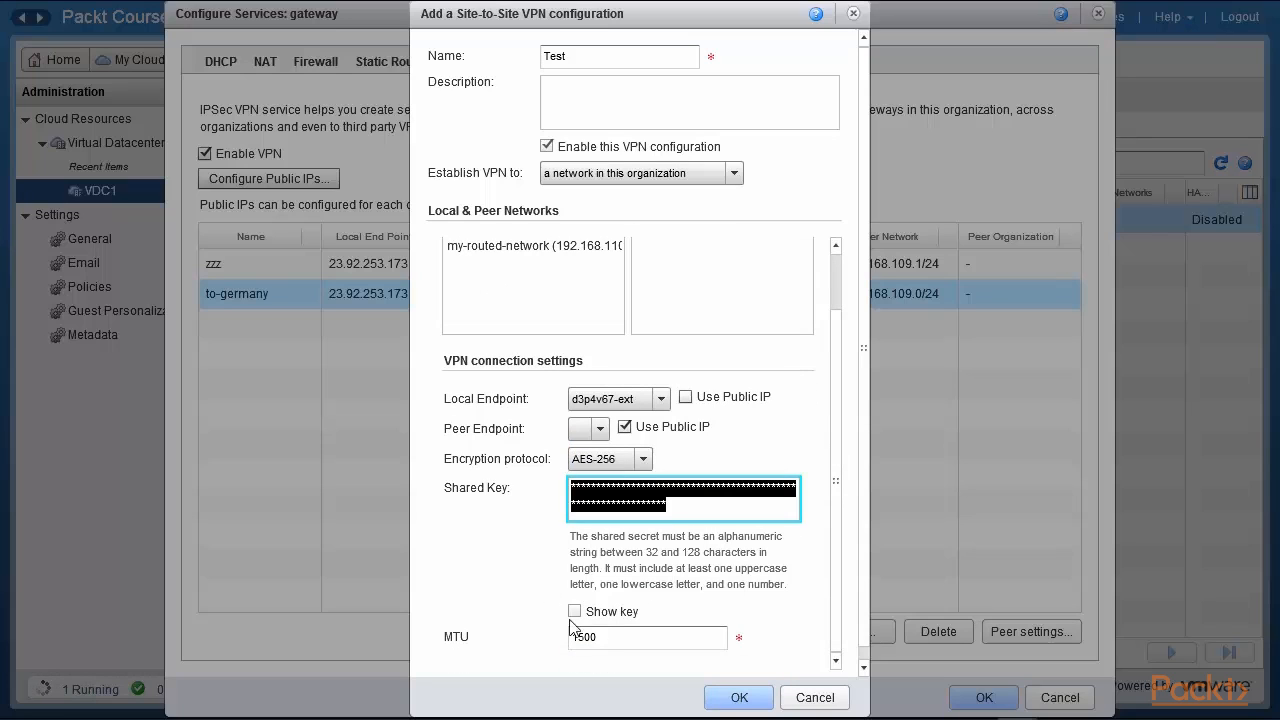
click(581, 613)
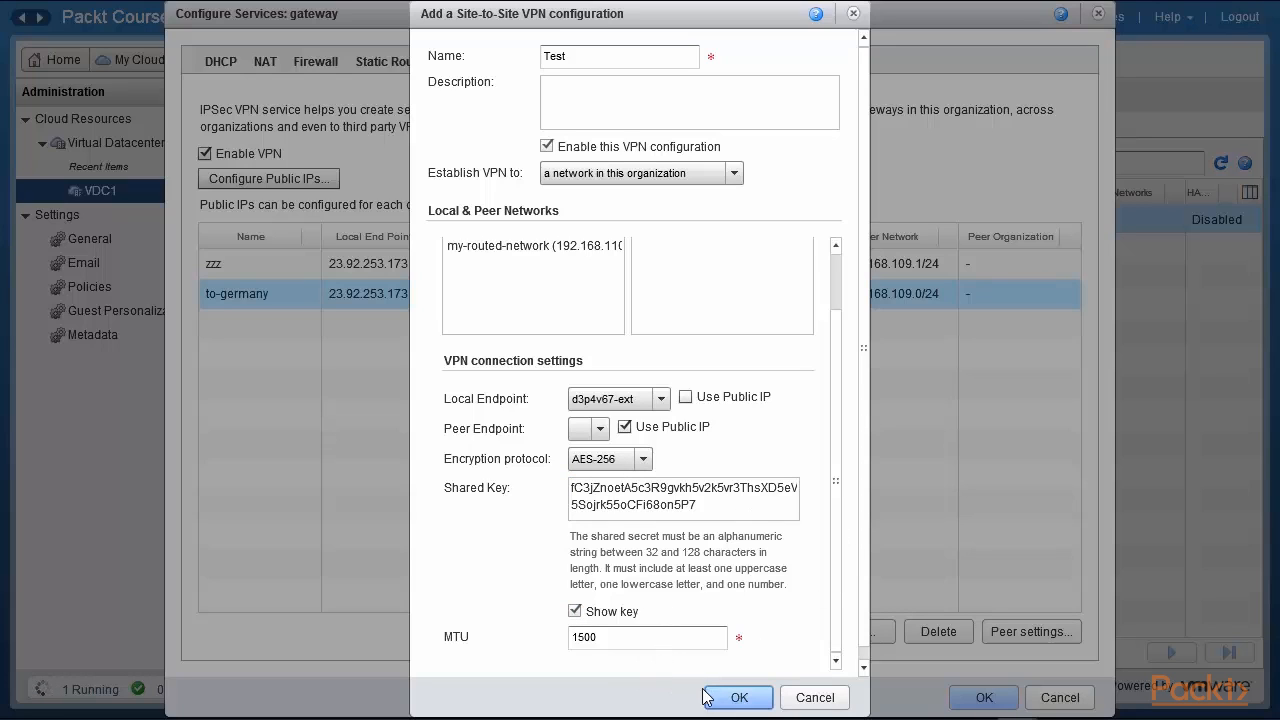
click(813, 698)
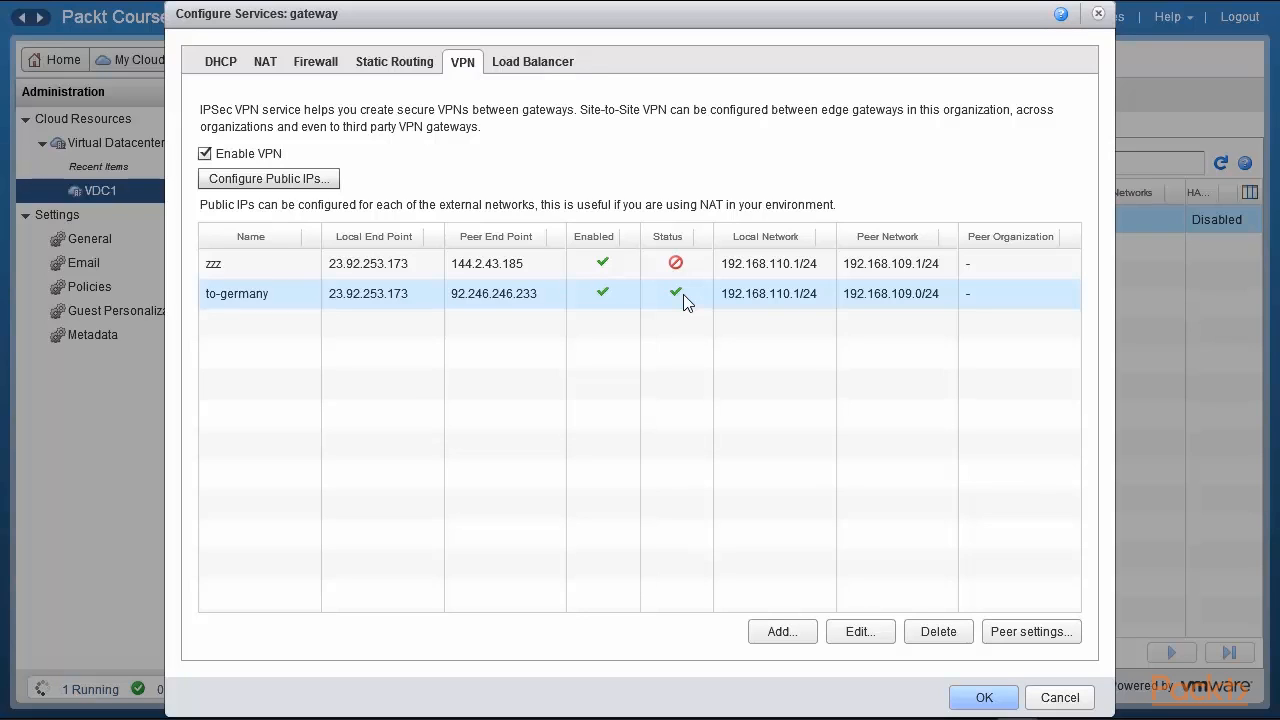
Cancel the Configure Services dialog, discarding changes and returning to VDC1's edge gateways list.
click(1055, 697)
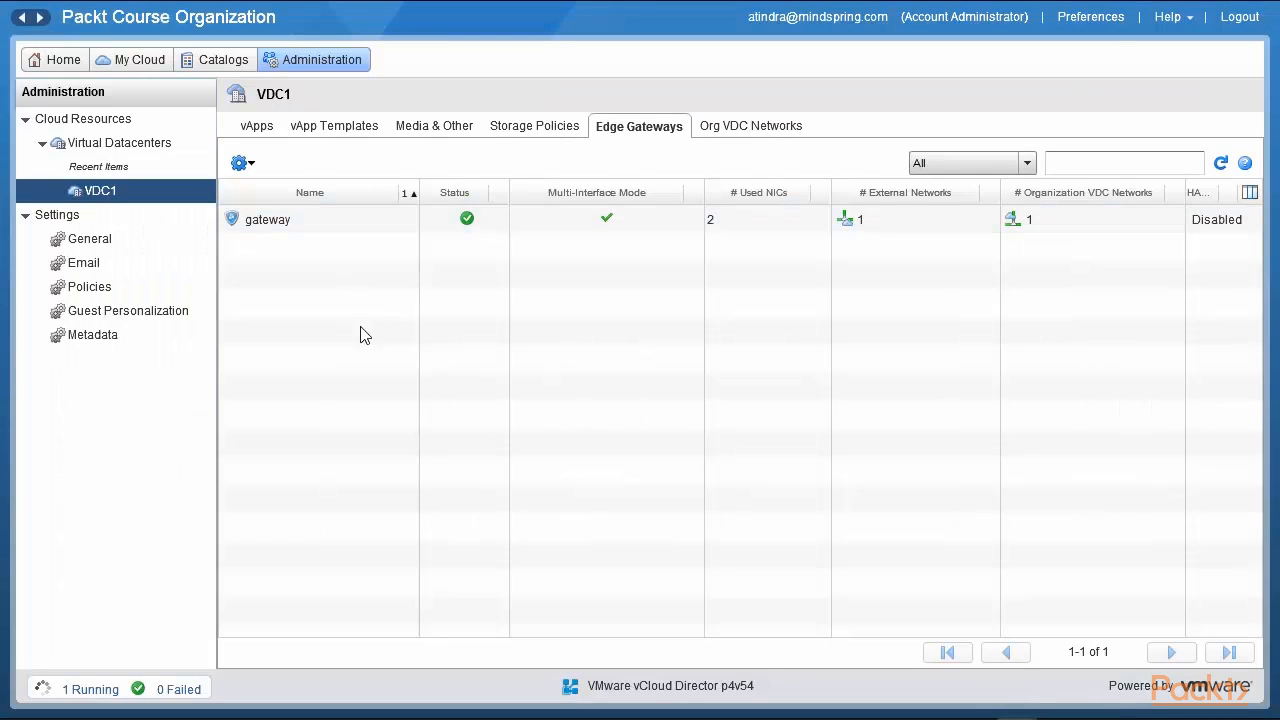
click(279, 220)
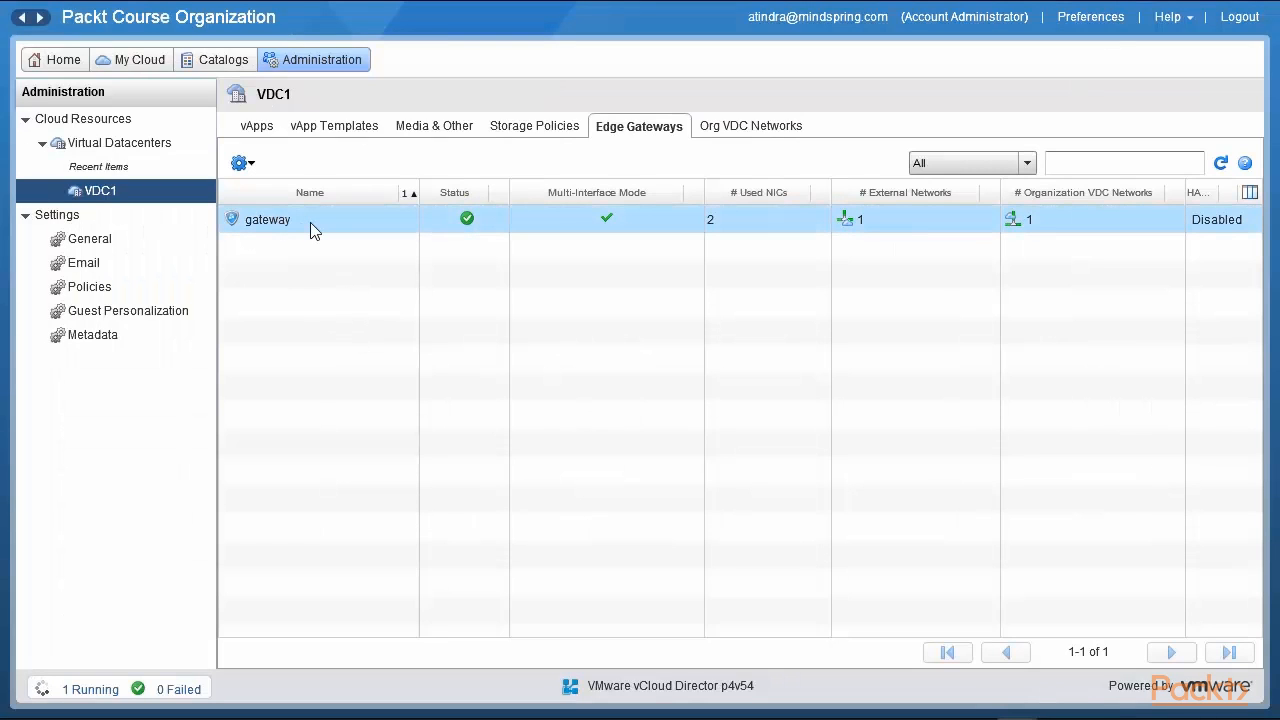
right_click(310, 222)
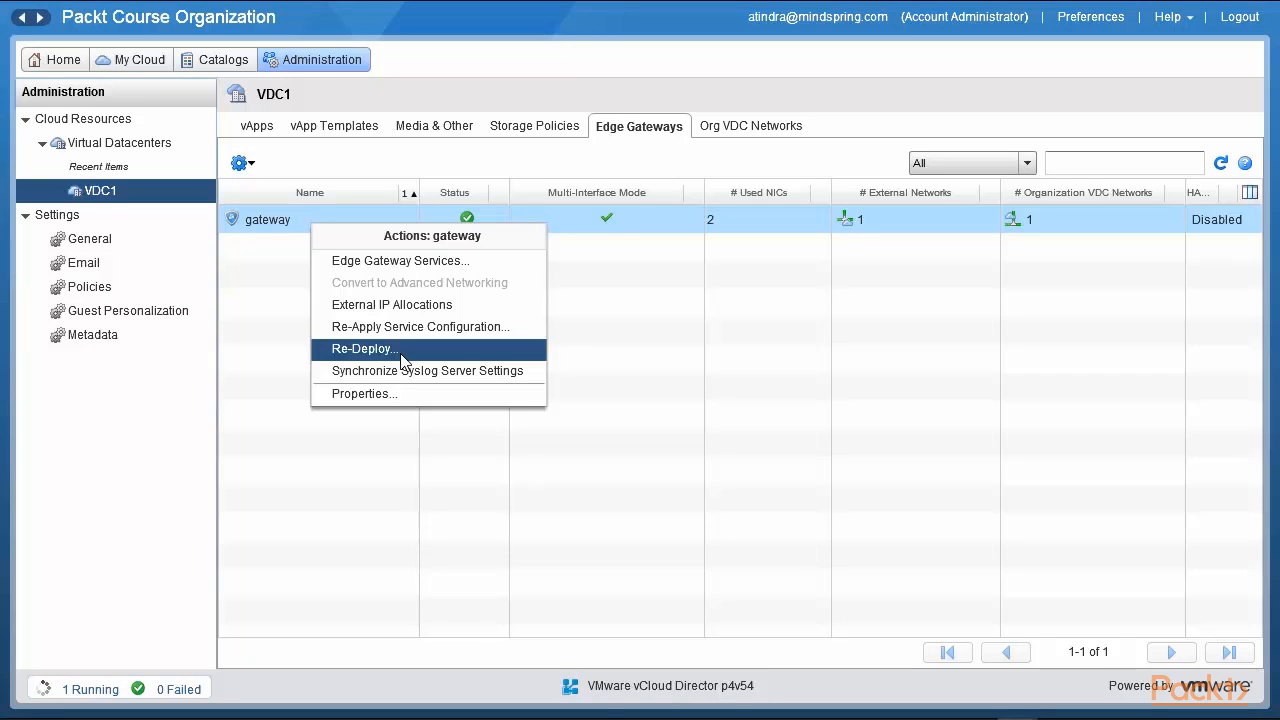
click(506, 457)
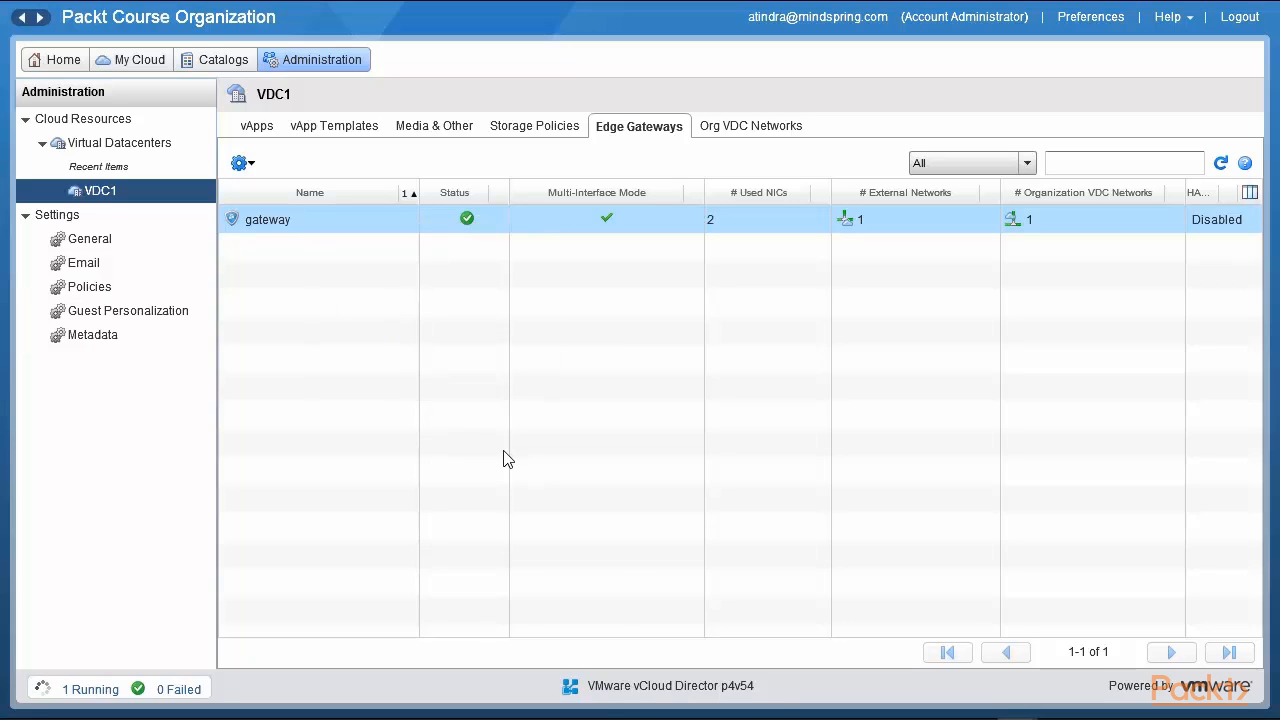